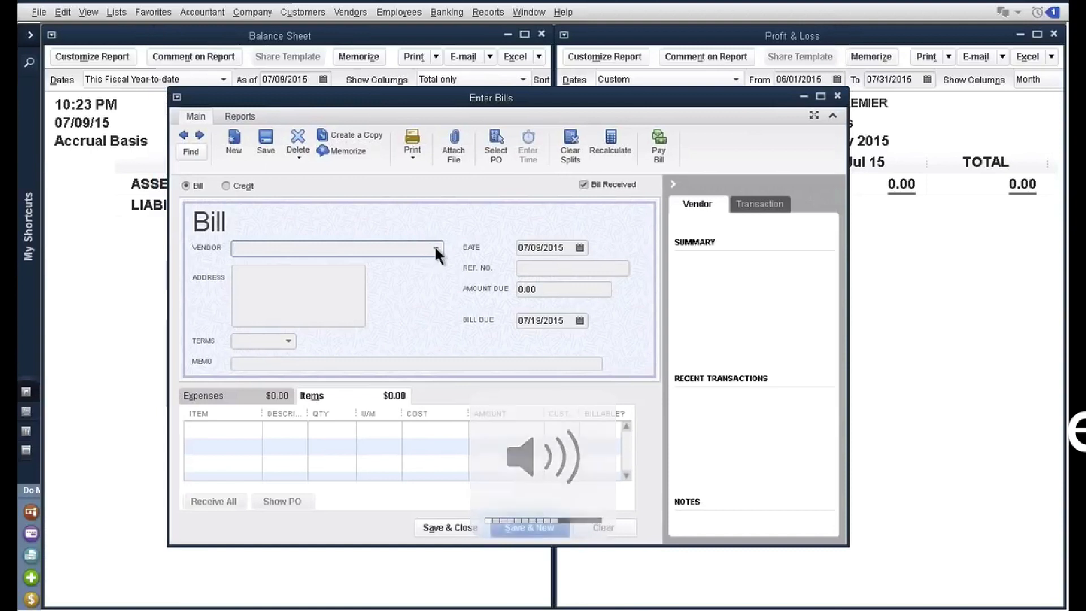
- Enter and save a bill from CHINA TEXTILE ENTERPRISES LTD for 1,000 Socks at a cost of 1 each, dated 06/01/2015
left_click(325, 301)
left_click(238, 428)
type("Socks")
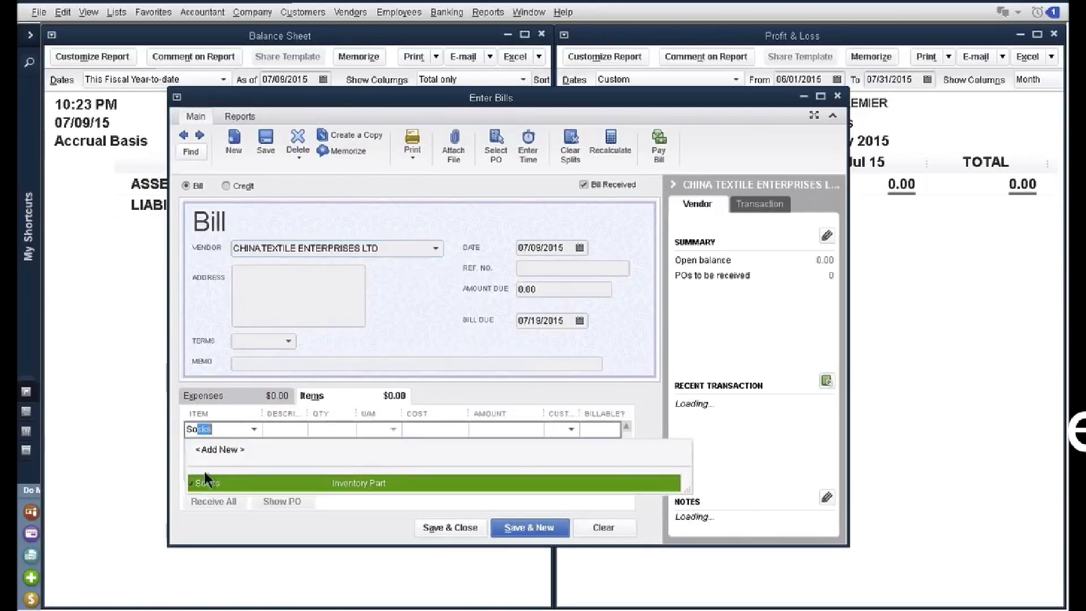
left_click(209, 483)
type("1")
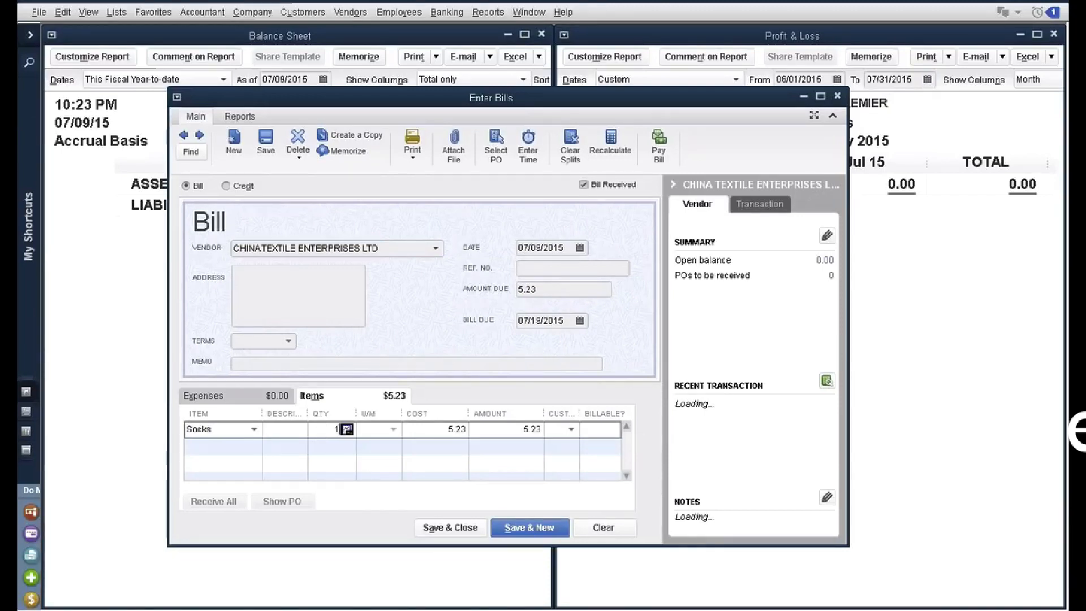
type(",000")
key("Tab")
type("1")
left_click(544, 249)
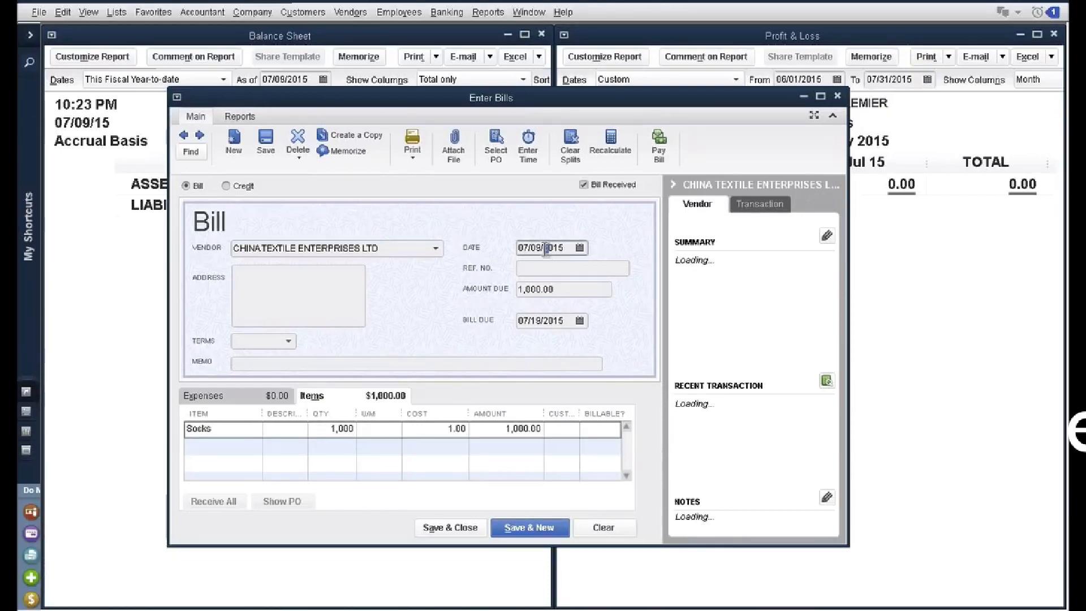
left_click(266, 141)
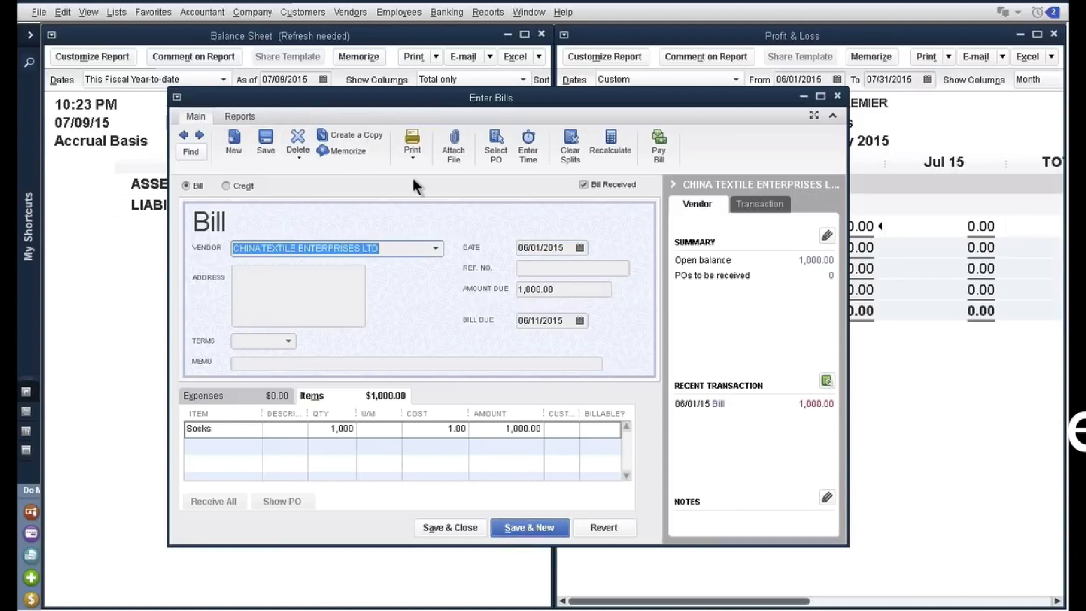
- Create a copy of the saved bill and set the Socks unit cost to 2
left_click(361, 144)
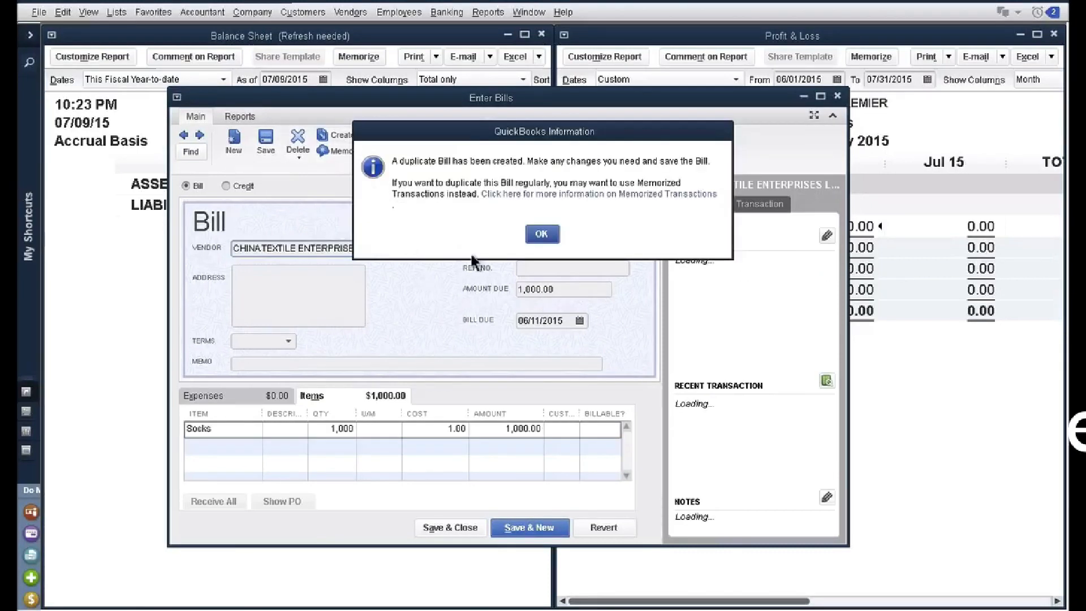
left_click(540, 232)
left_click(459, 429)
type("2")
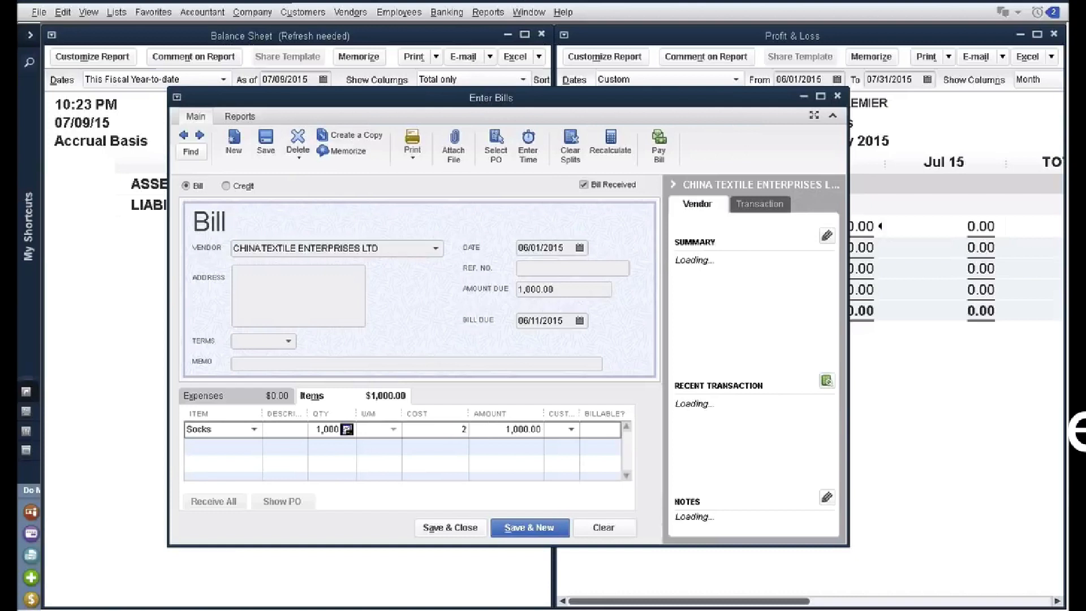
- Date the copied bill 07/01/2015, save it and close the bill window
left_click(579, 248)
left_click(636, 272)
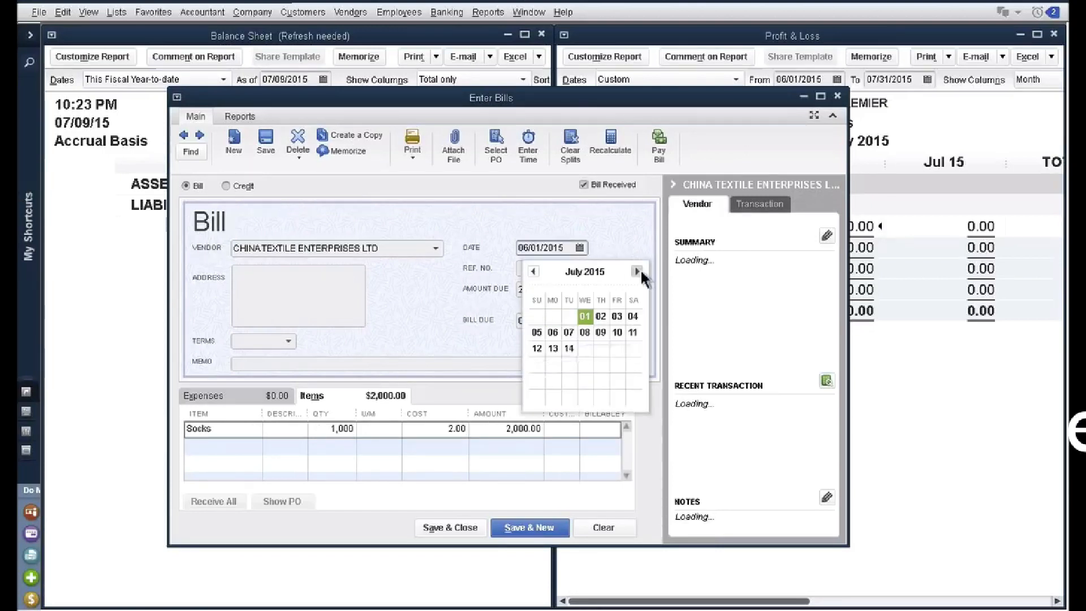
left_click(585, 319)
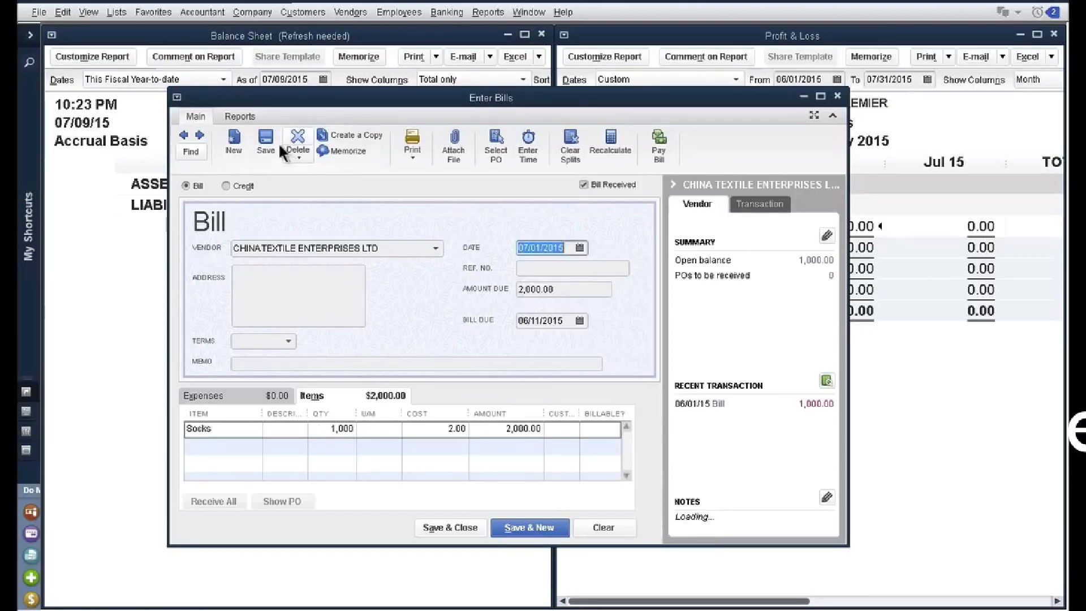
left_click(451, 527)
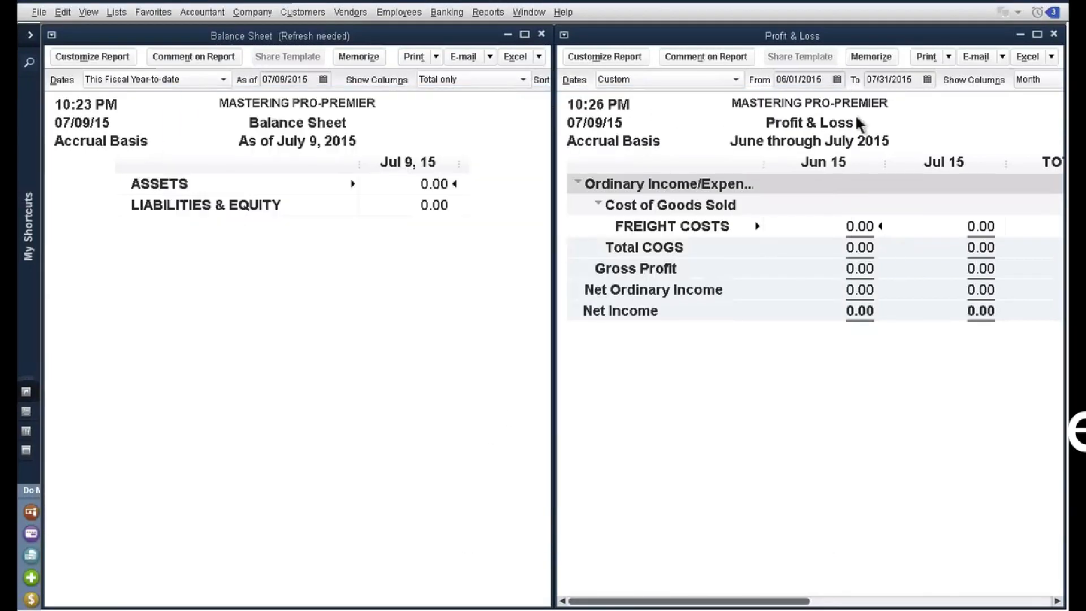
- Open the Inventory Valuation Summary report and enlarge its window
left_click(488, 12)
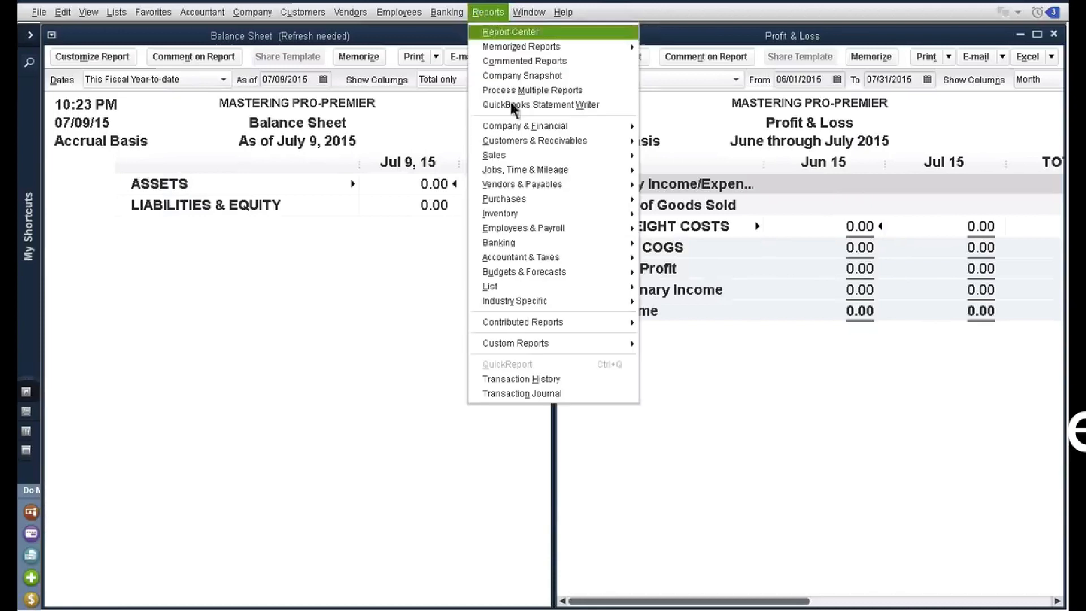
mouse_move(517, 213)
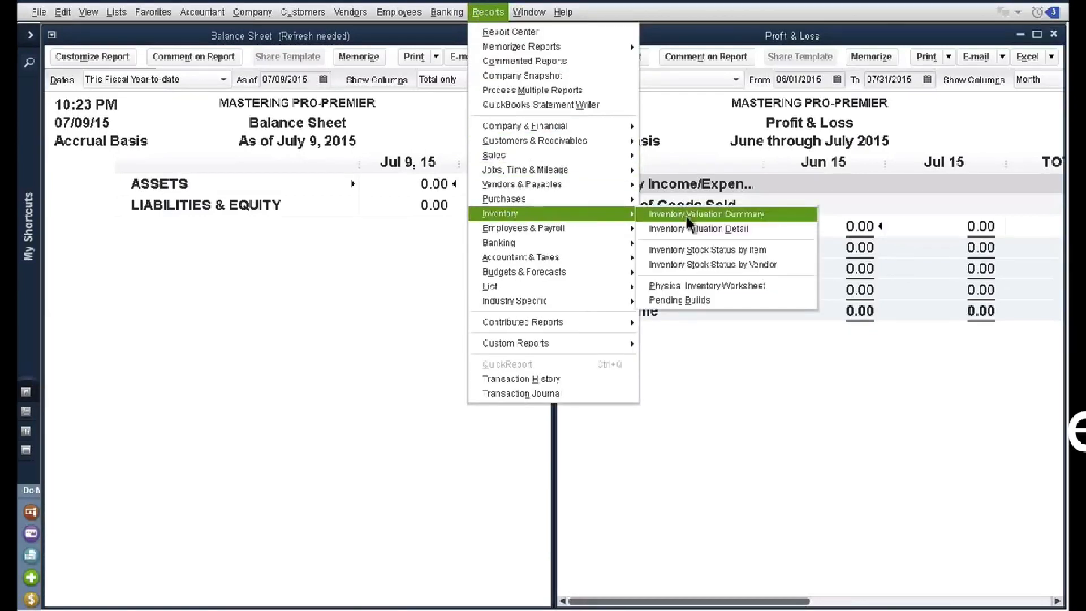
left_click(679, 215)
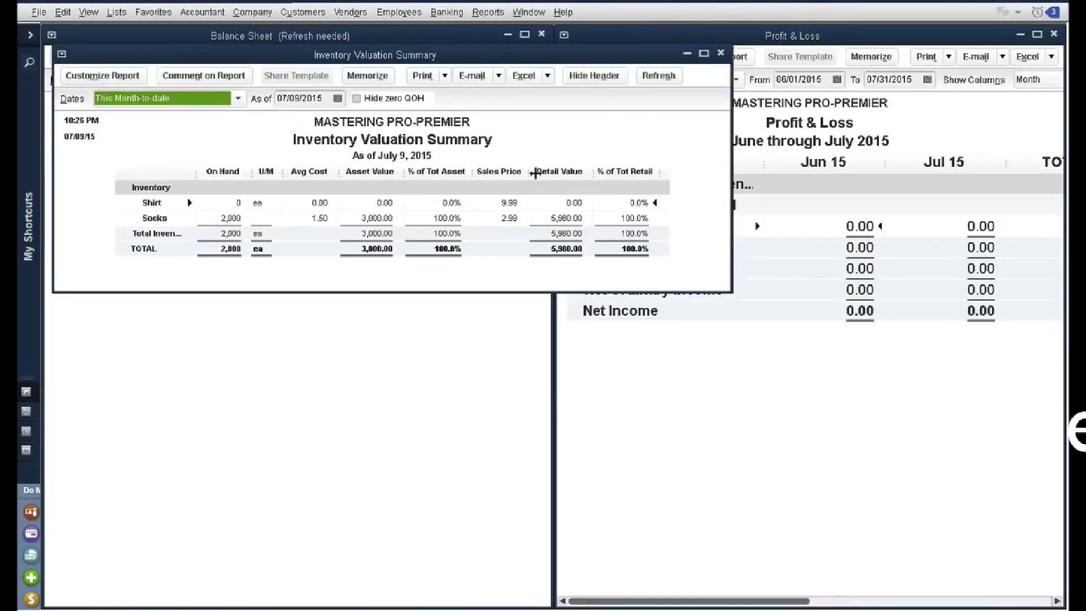
left_click_drag(732, 292, 836, 429)
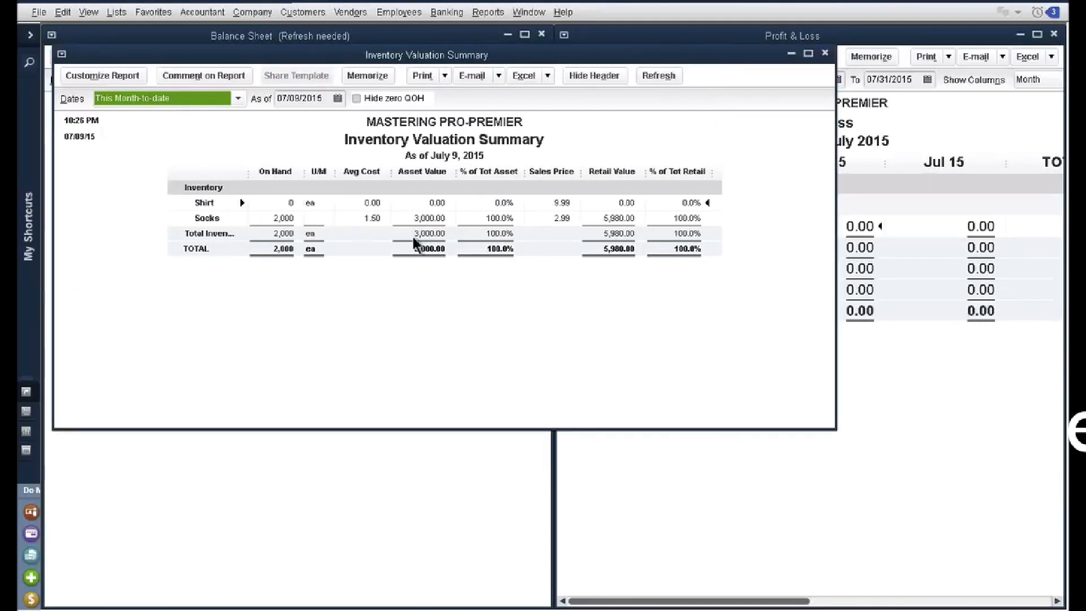
- Increase the font size of the Inventory Valuation Summary report, applying it to the item rows and totals
right_click(412, 236)
left_click(247, 169)
left_click(295, 120)
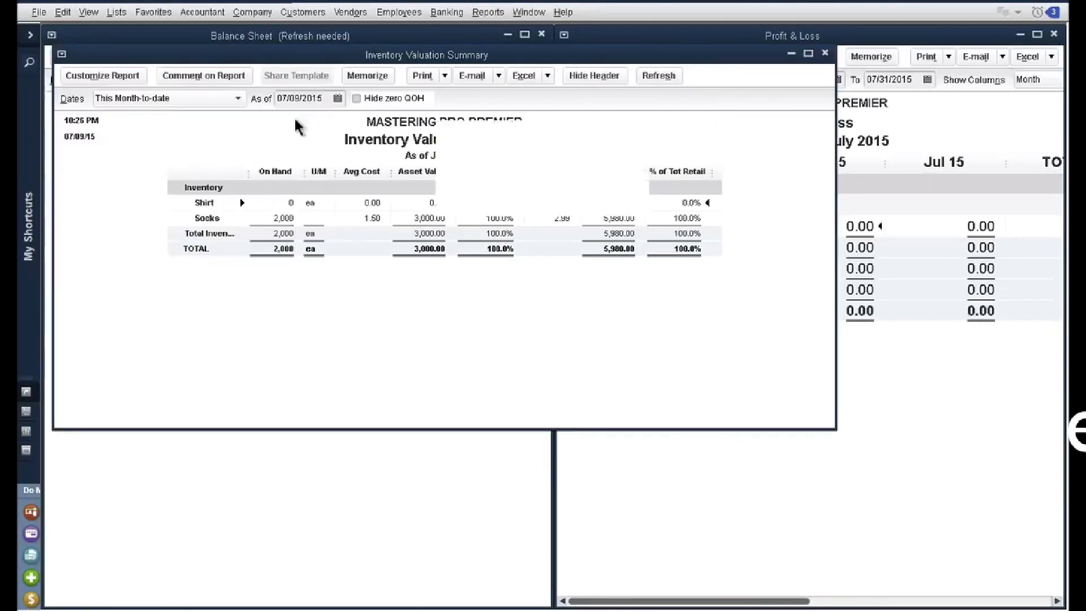
left_click(473, 190)
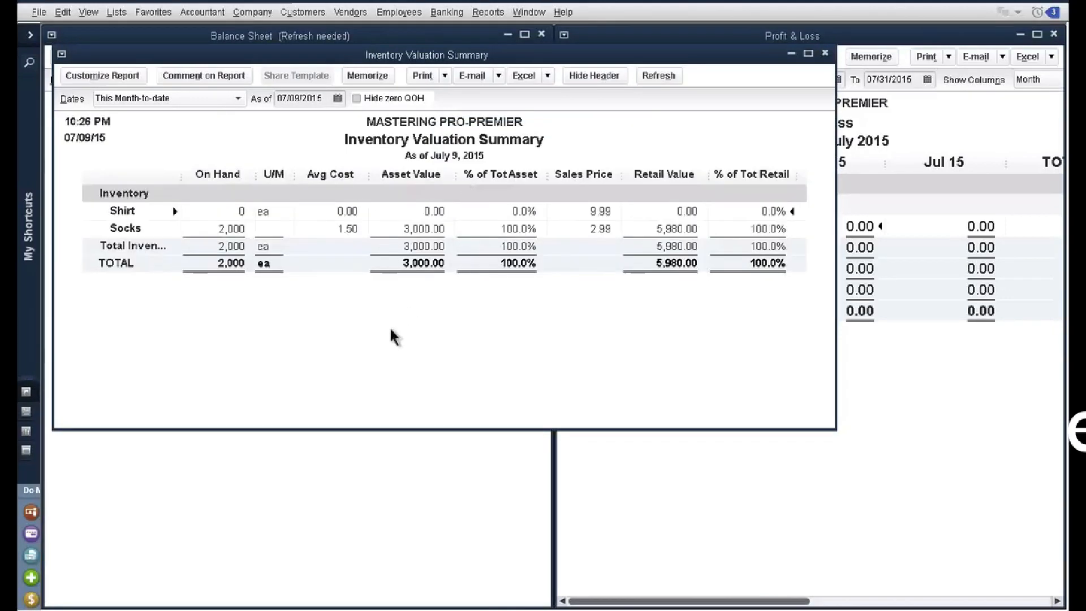
double_click(344, 227)
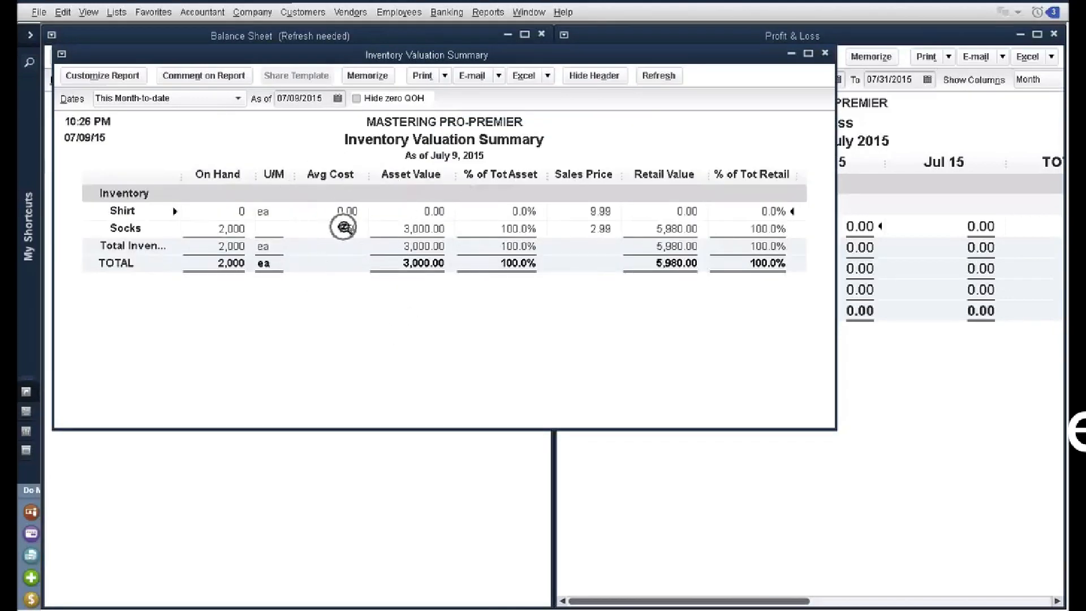
key("ctrl")
key("ctrl")
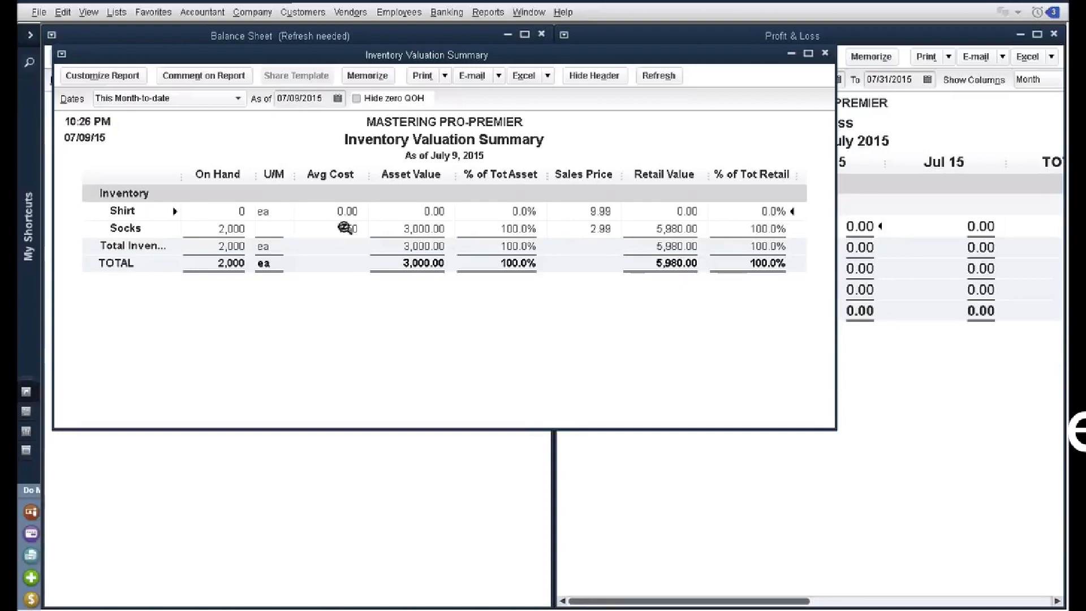
- Set the Inventory Valuation Summary's as-of date to 06/30/2015, refresh it and check the average cost of Socks
left_click(338, 99)
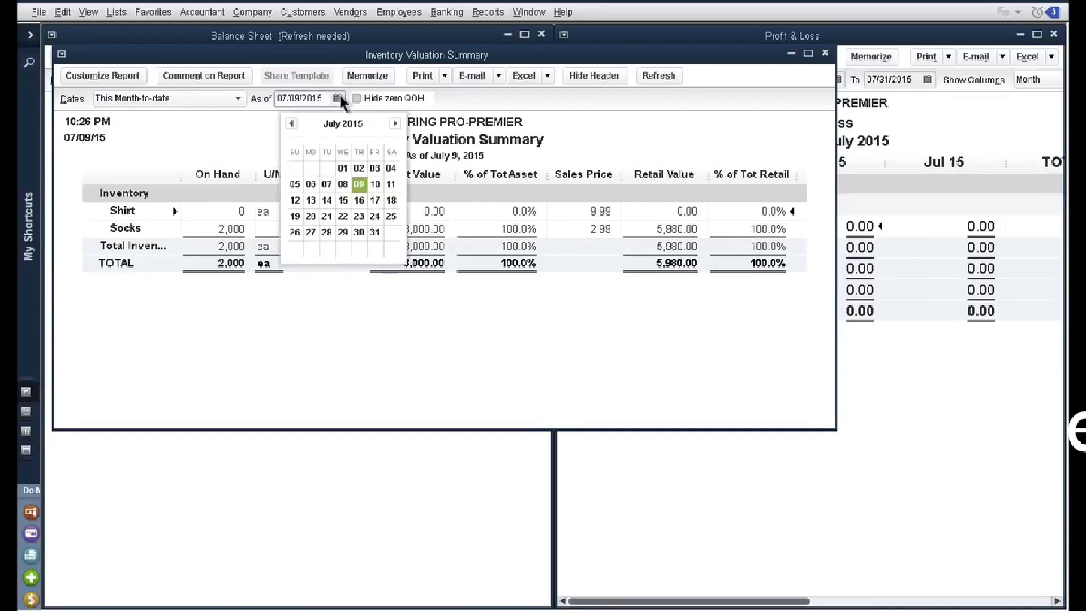
left_click(292, 124)
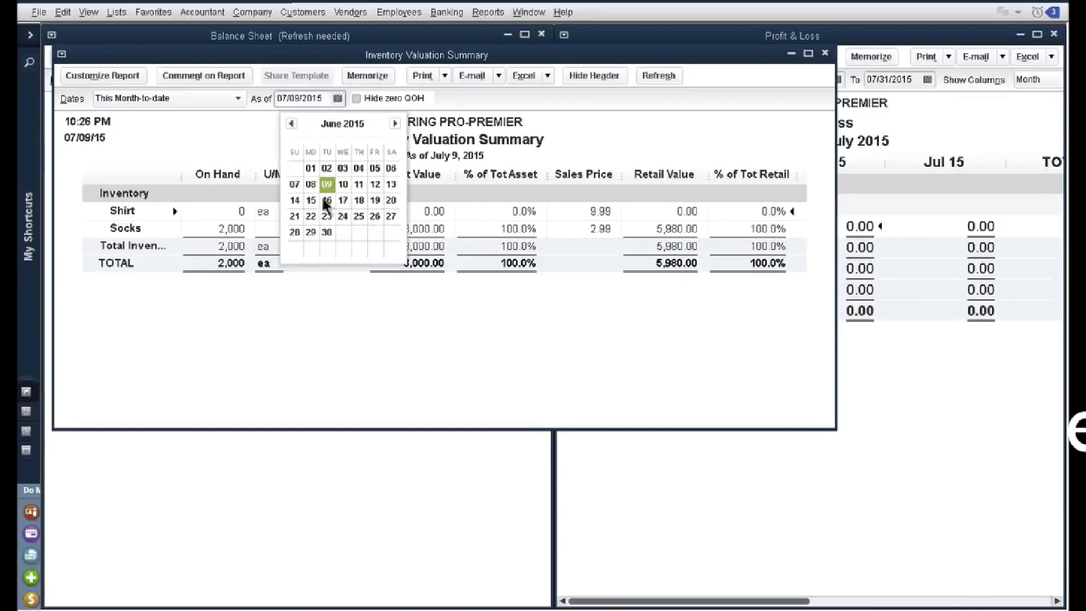
left_click(327, 232)
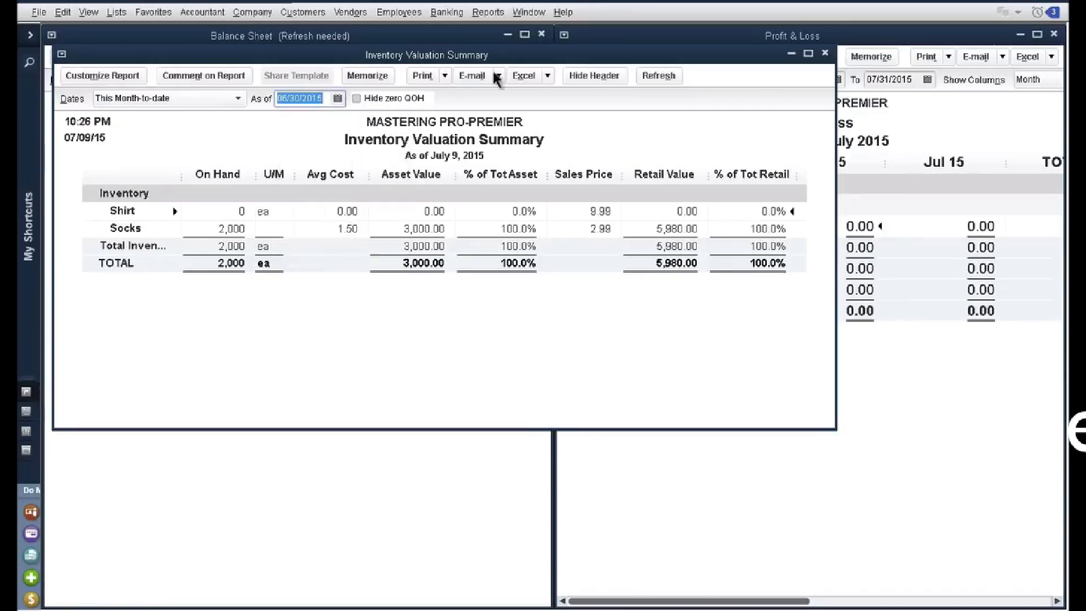
left_click(650, 76)
key("ctrl")
key("ctrl")
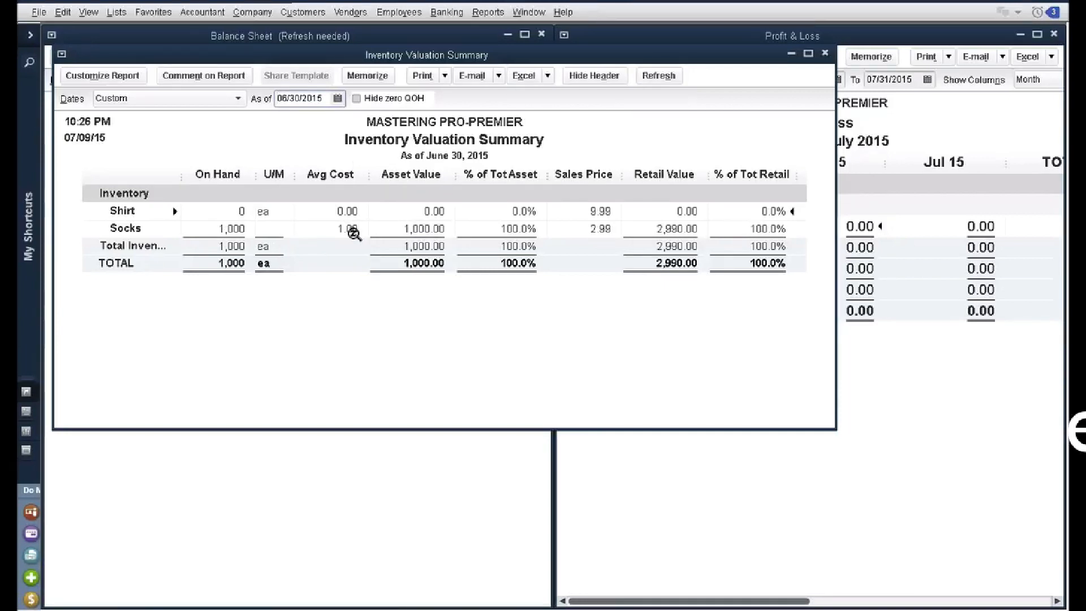
- Close the Inventory Valuation Summary and resize the Balance Sheet narrower and the Profit & Loss wider, side by side
left_click(825, 54)
left_click(559, 272)
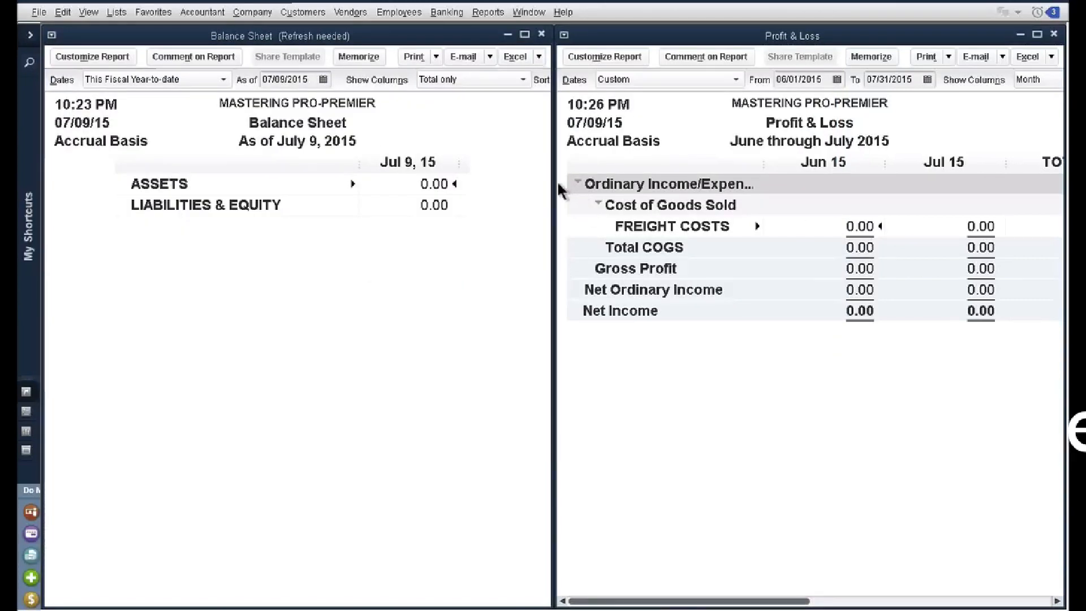
left_click_drag(555, 182, 477, 181)
left_click(430, 252)
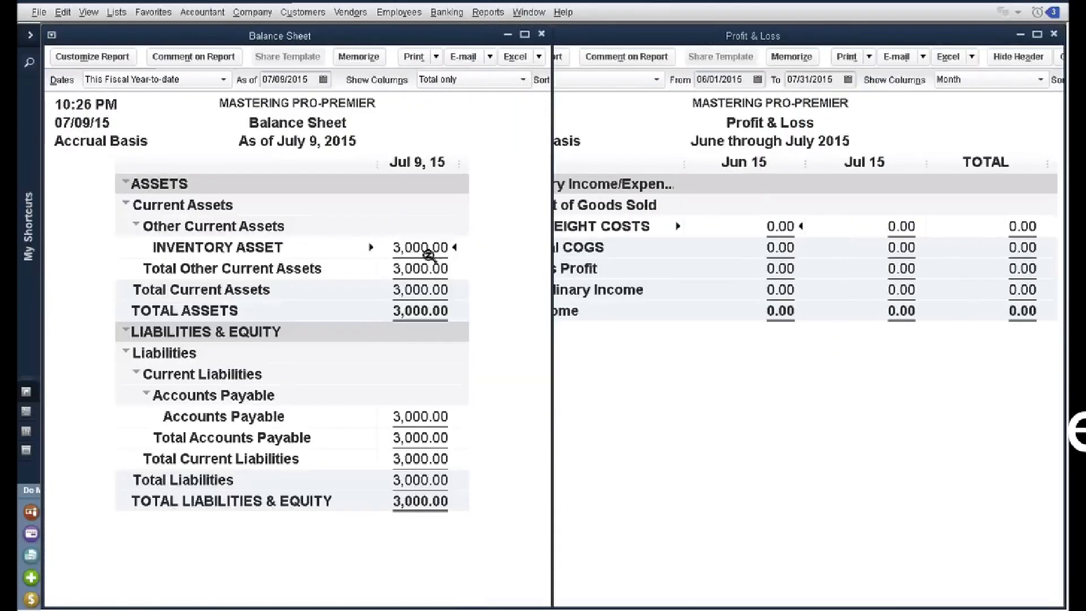
left_click_drag(549, 220, 474, 210)
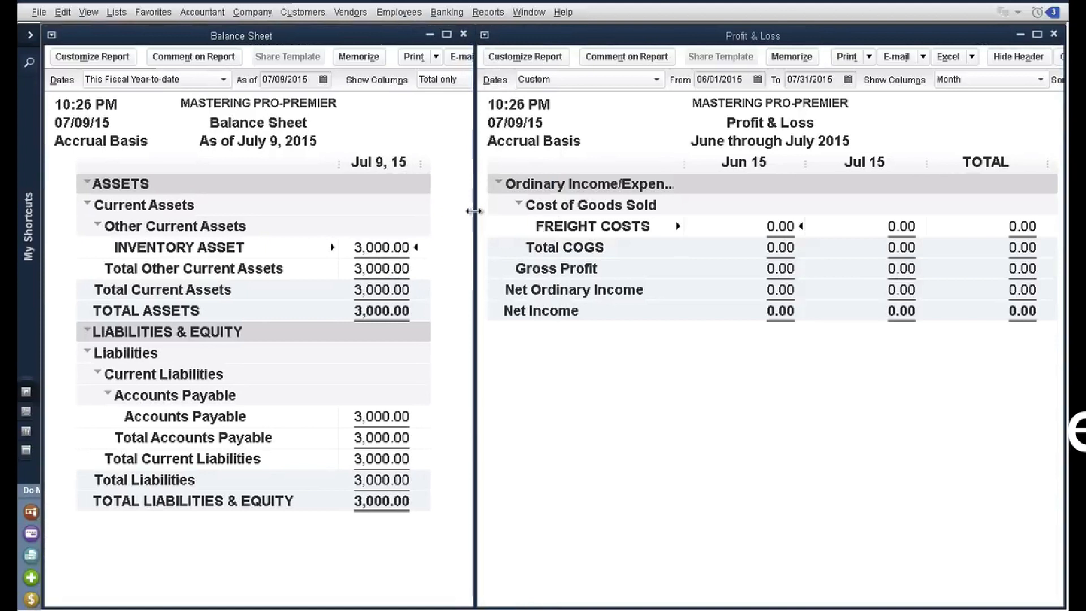
- Reduce the font size throughout the Profit & Loss report
right_click(627, 318)
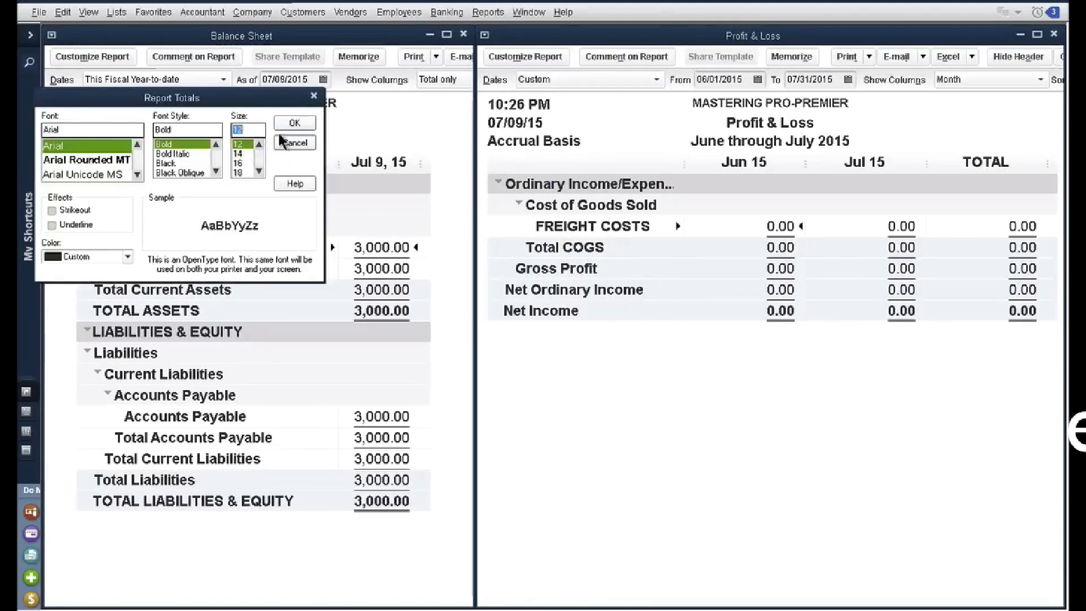
left_click(294, 122)
left_click(484, 196)
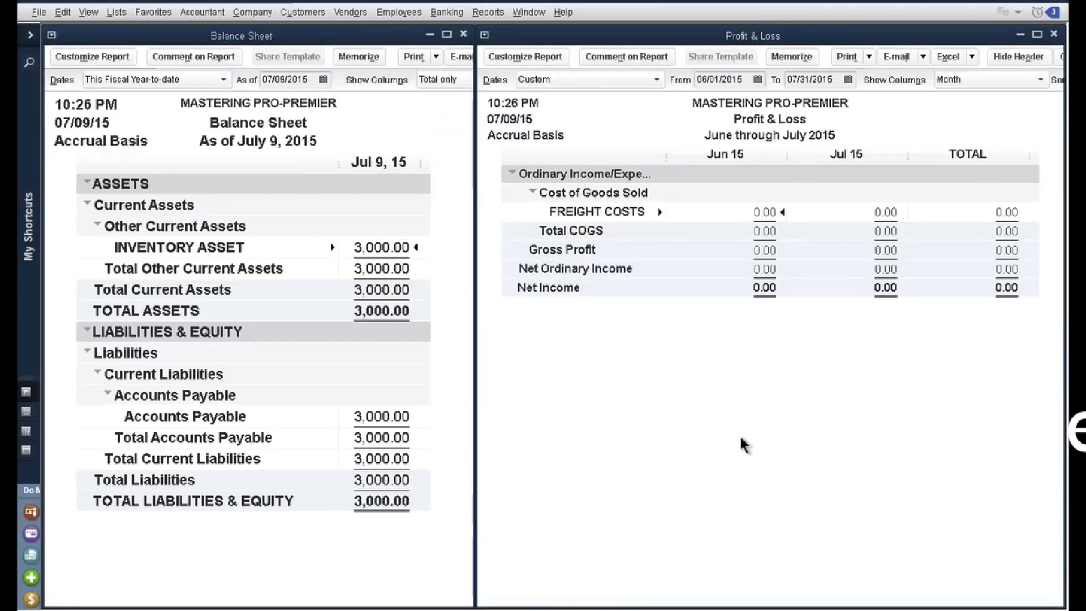
- Start a new invoice for ABC CUSTOMER
left_click(290, 13)
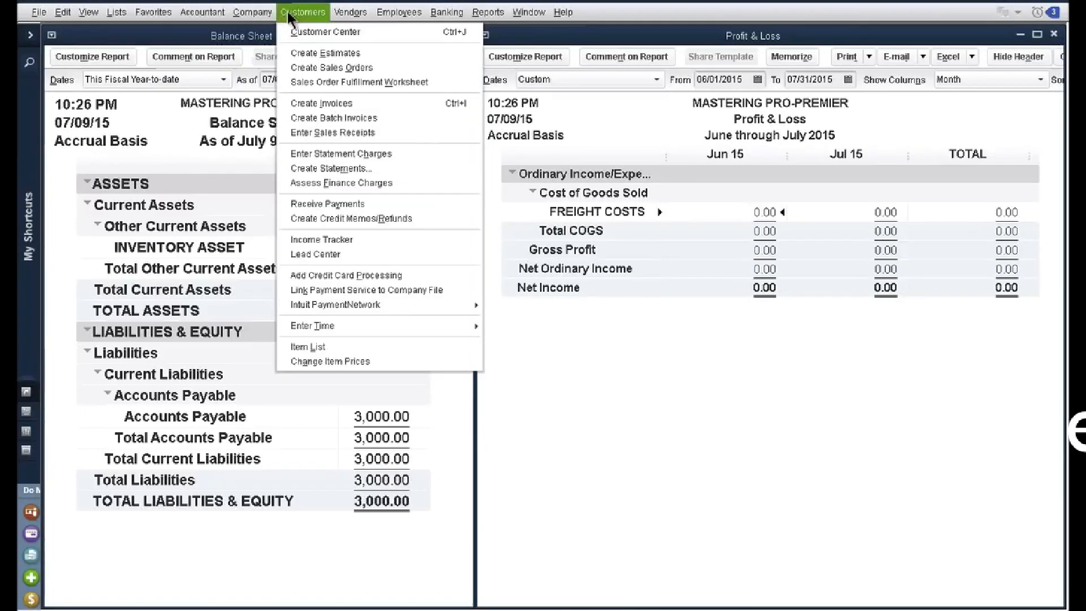
left_click(309, 103)
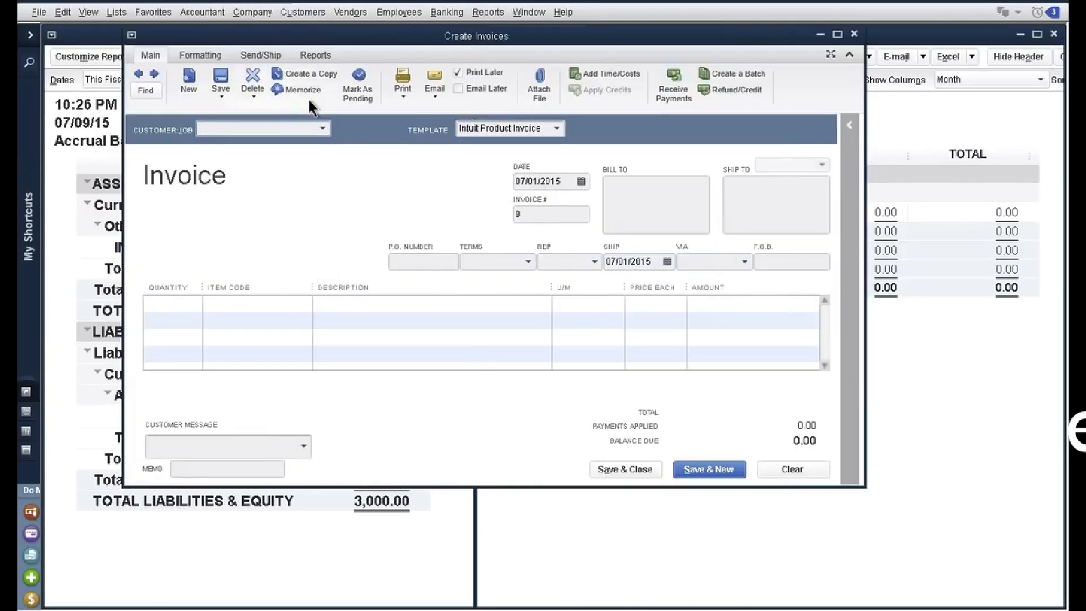
left_click(322, 129)
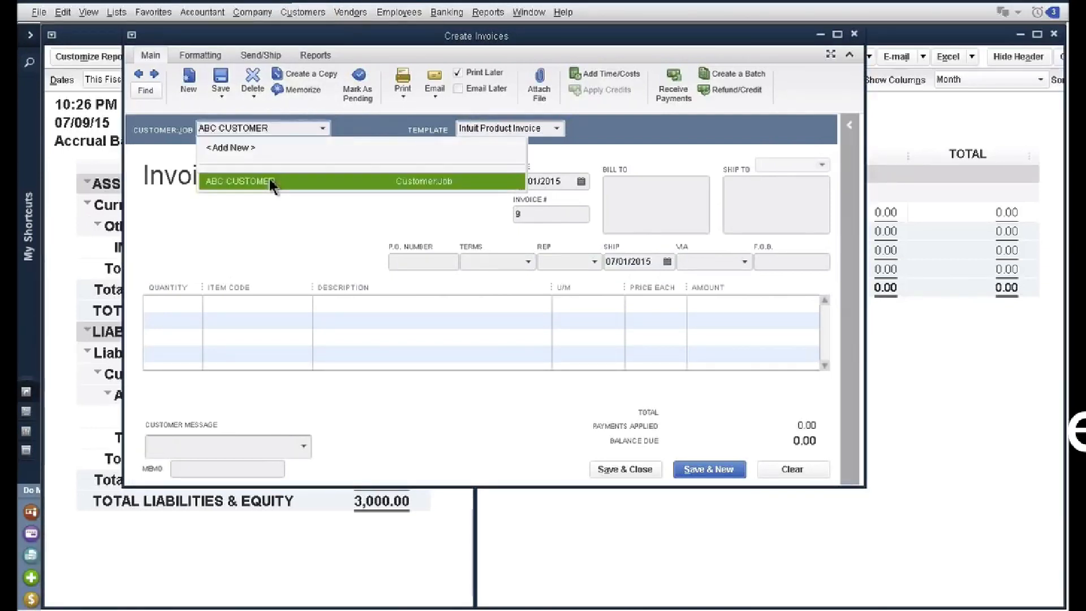
left_click(271, 181)
left_click(470, 128)
- Add a line for 100 Socks to the invoice
left_click(170, 305)
type("100")
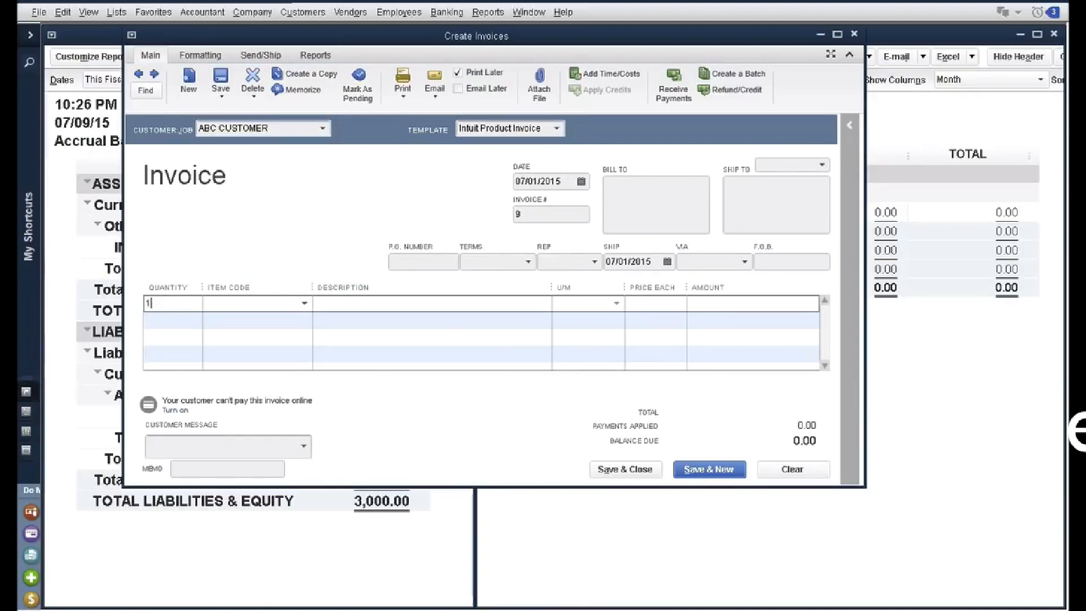
left_click(241, 301)
type("Socks")
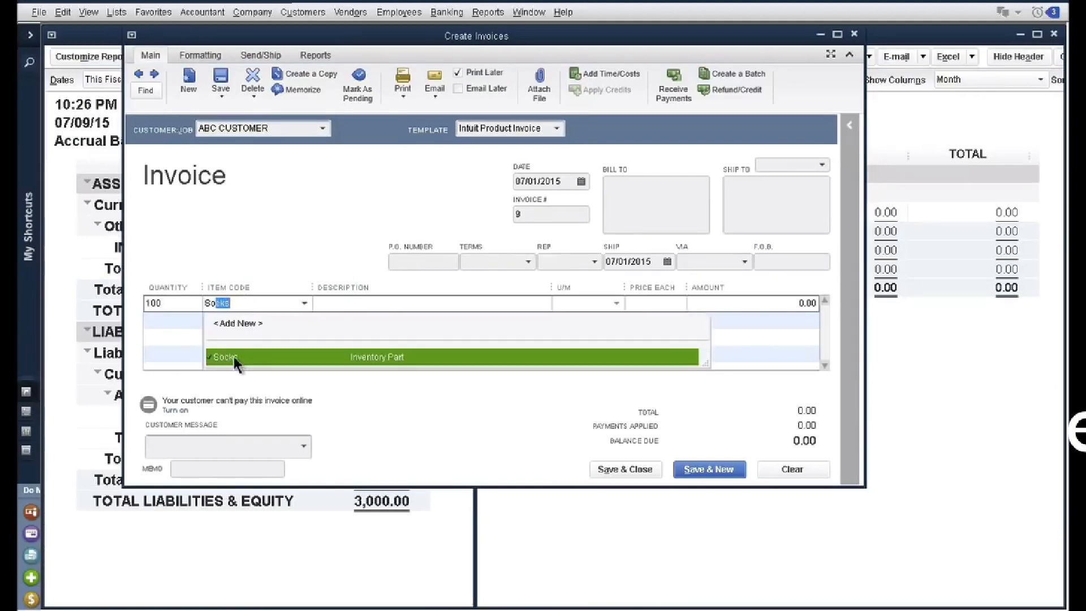
left_click(236, 357)
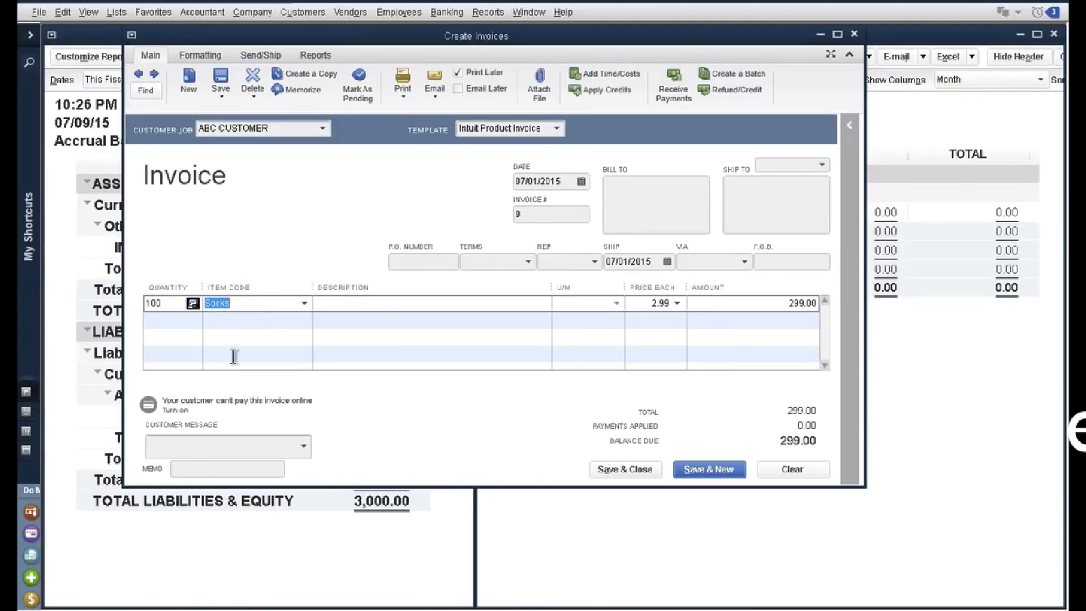
- Date the invoice 07/02/2015, save and close it, and check July's cost of goods sold in the Profit & Loss
left_click(550, 180)
key("plus")
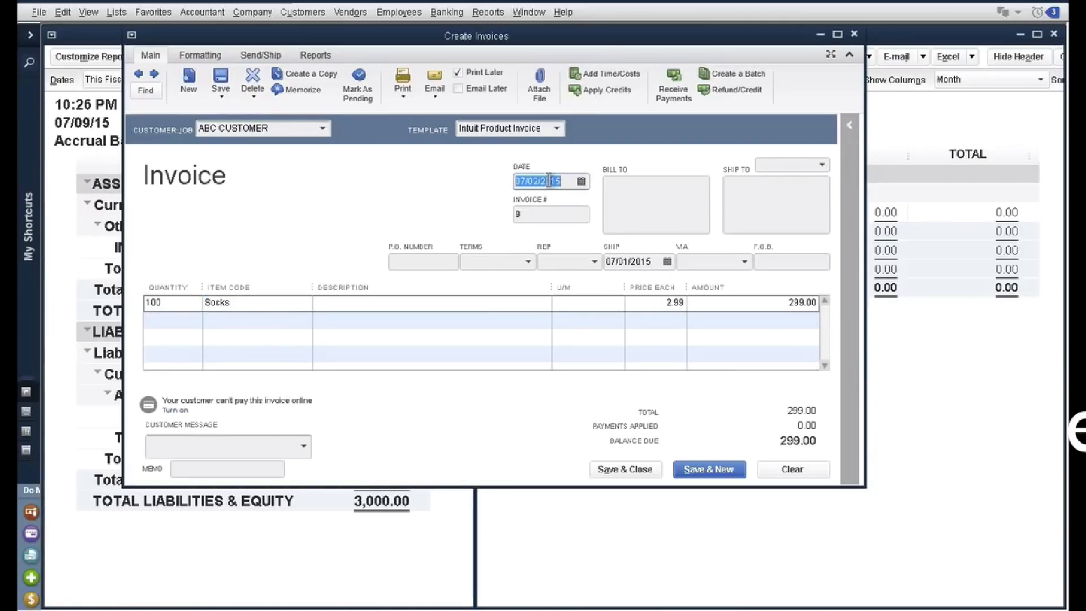
left_click(638, 470)
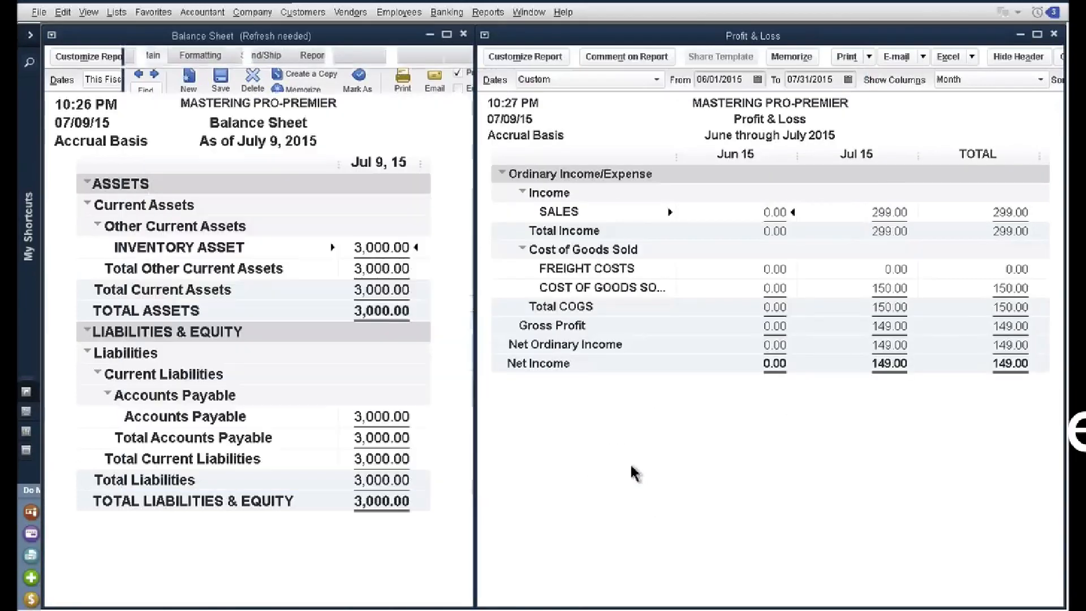
left_click(916, 294)
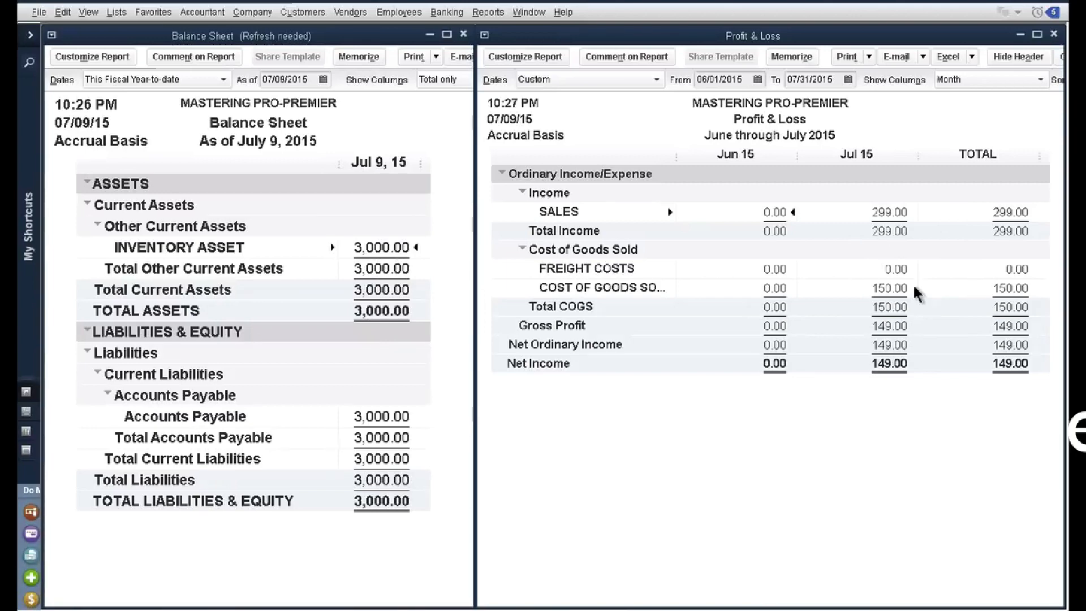
- Open July's sales invoice from the Profit & Loss, change its date to 06/25/2015, and record the change
double_click(890, 212)
double_click(487, 184)
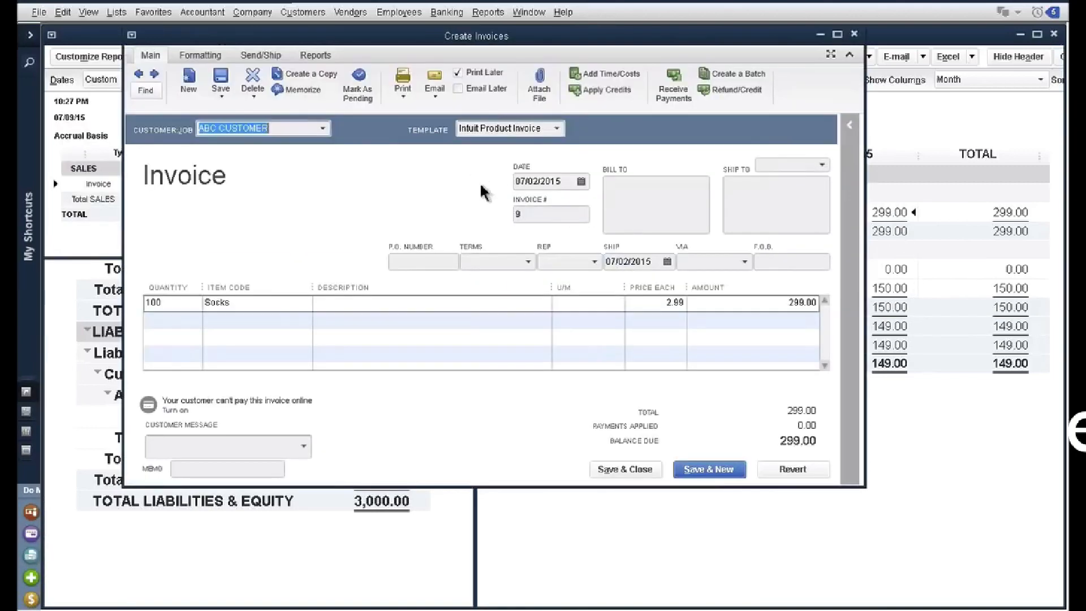
double_click(52, 36)
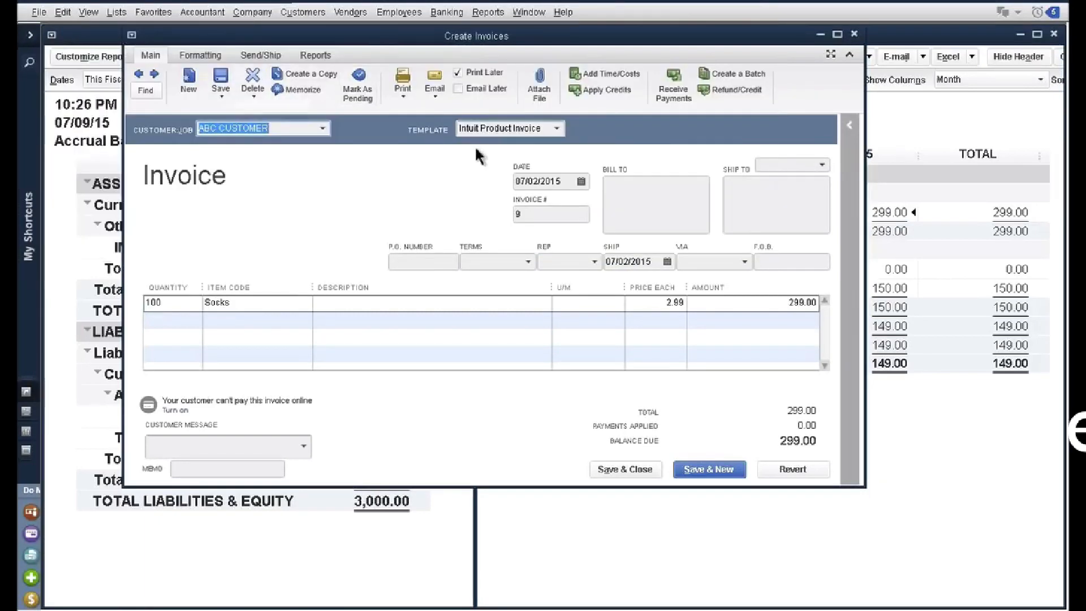
left_click(534, 181)
left_click(581, 181)
left_click(531, 206)
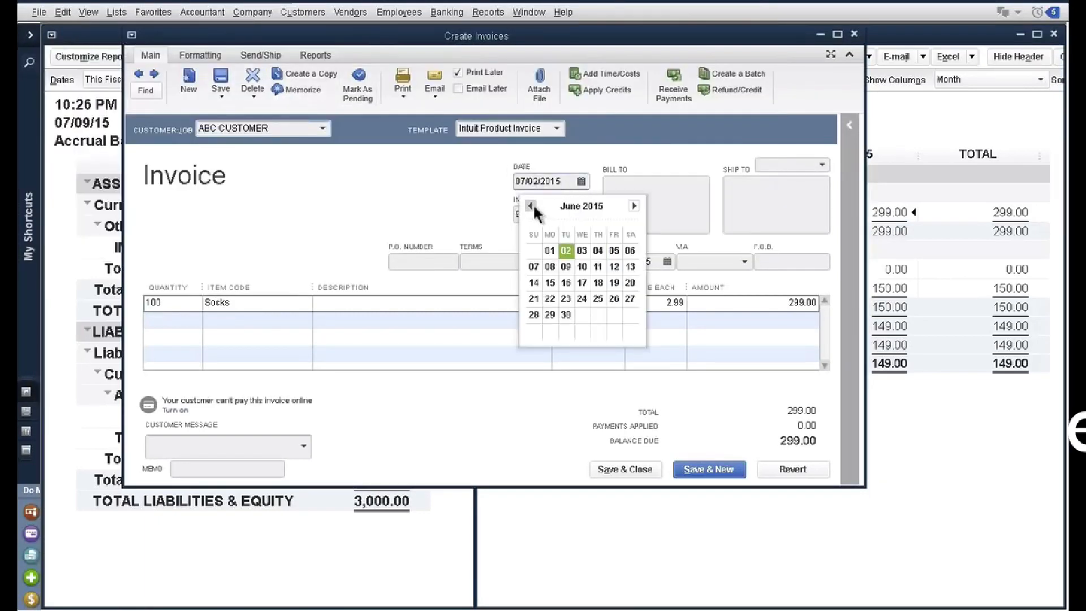
left_click(597, 299)
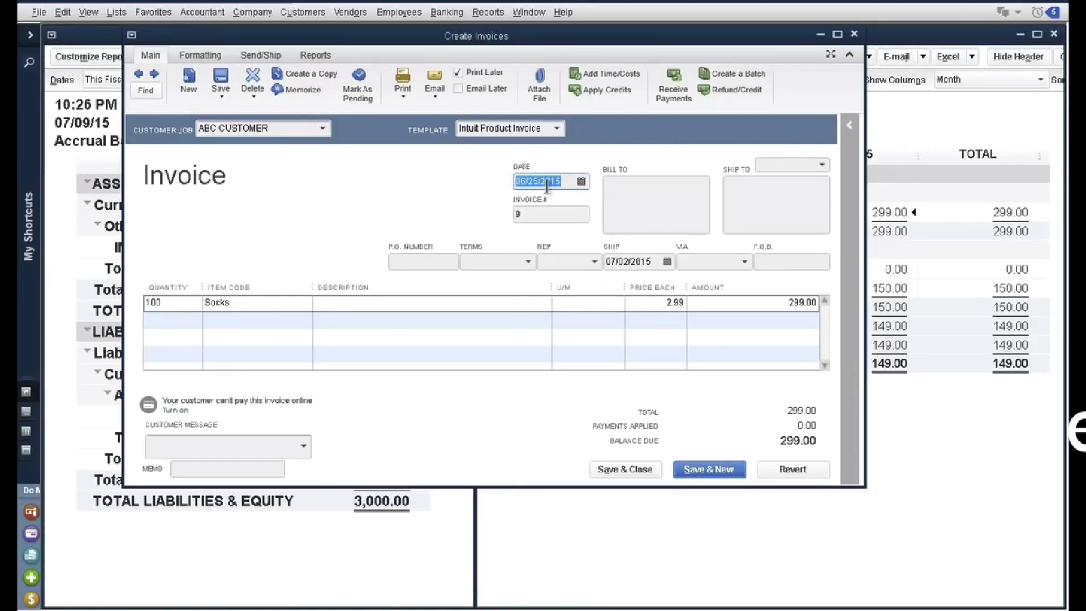
left_click(624, 474)
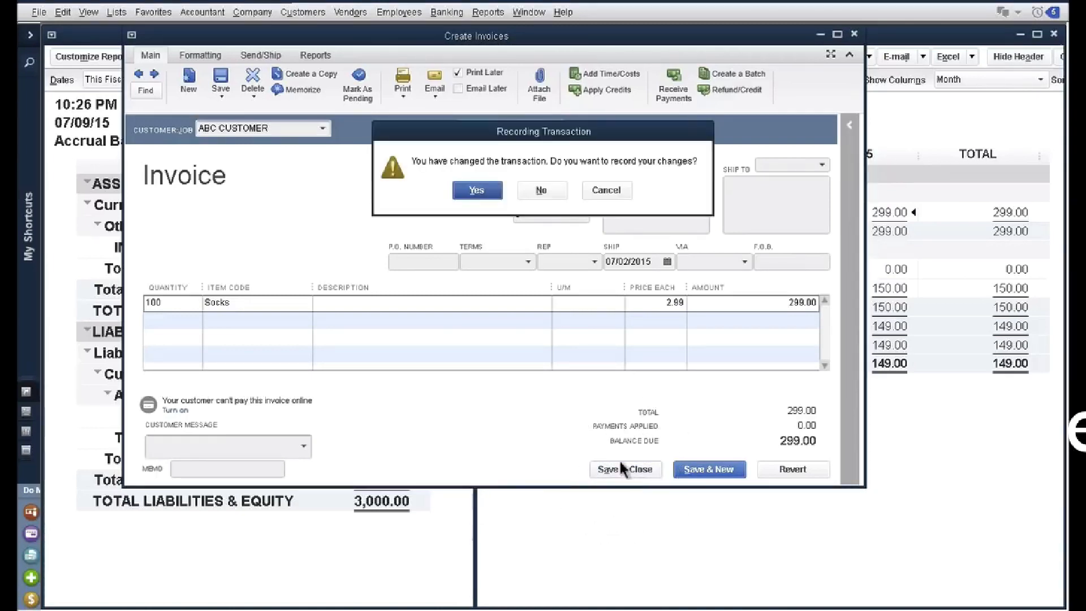
left_click(483, 193)
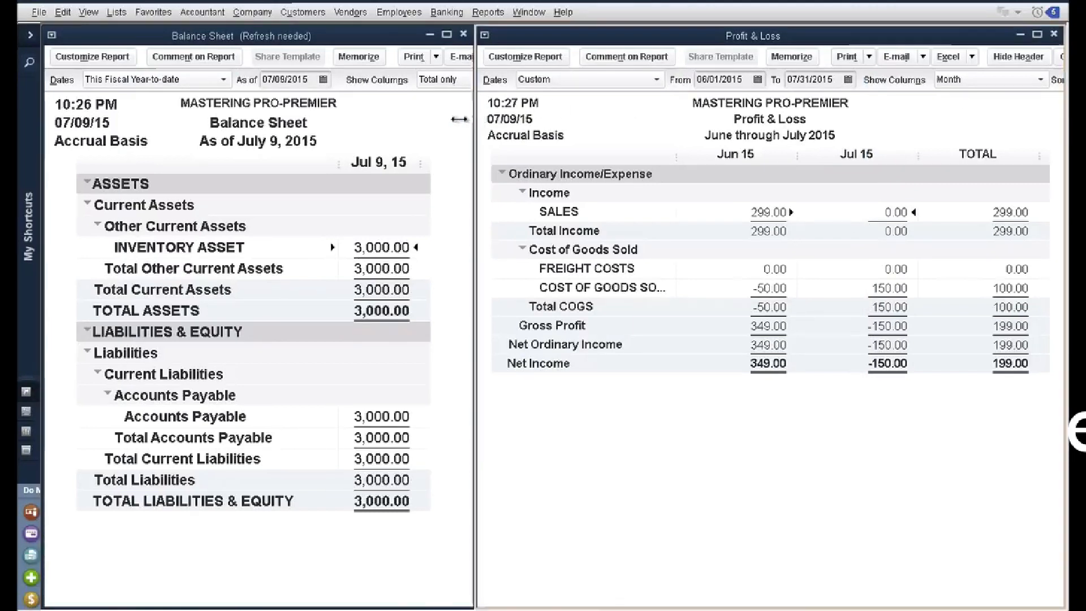
- Widen the Profit & Loss window, then refresh the Balance Sheet and narrow it to fit beside it
left_click_drag(471, 118, 423, 118)
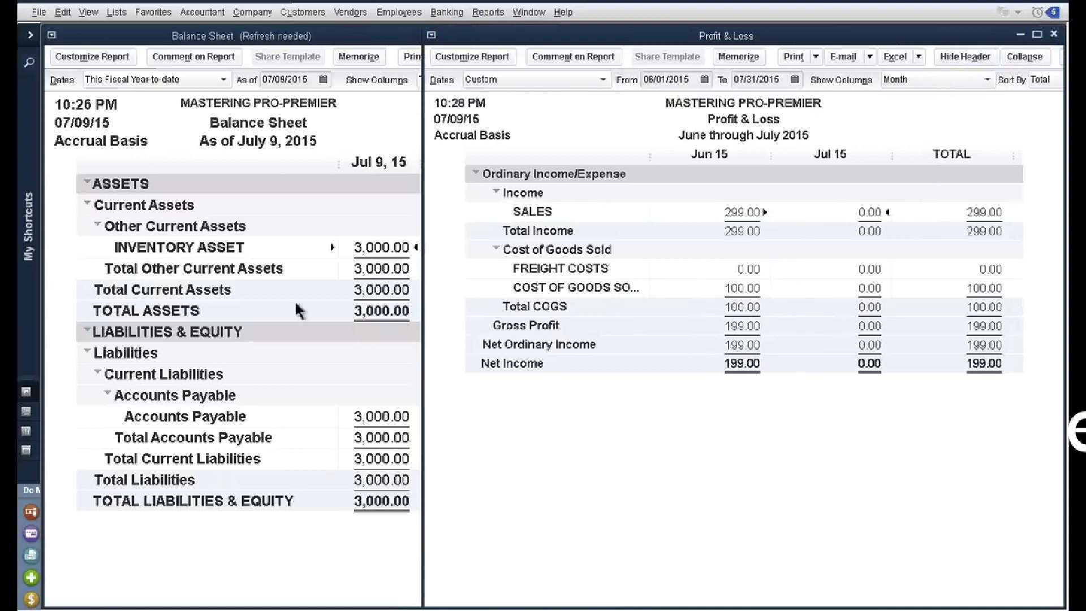
left_click(255, 311)
left_click_drag(474, 261, 416, 244)
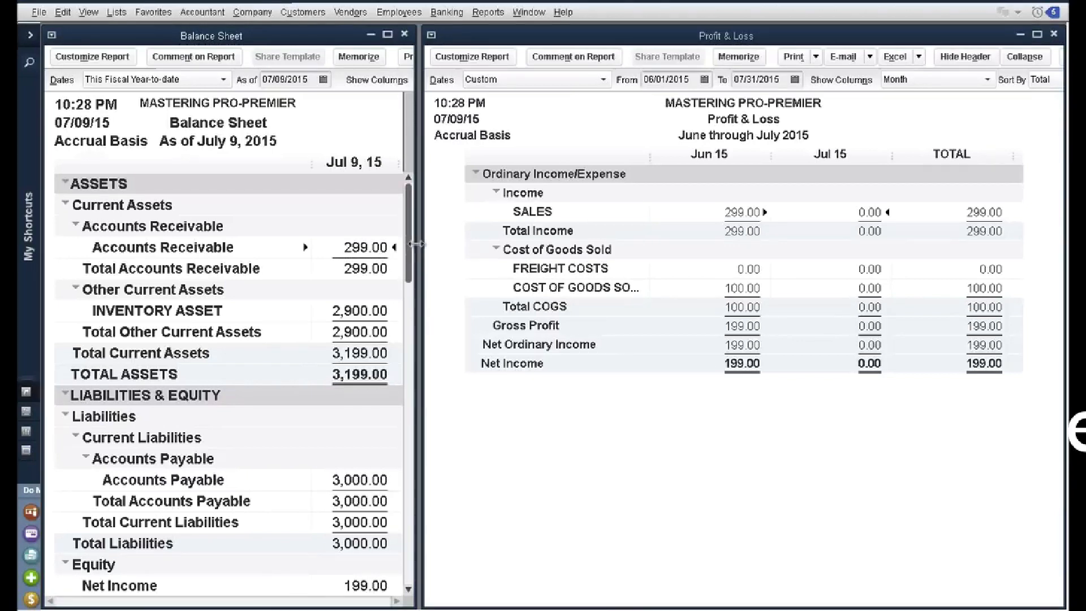
- Start a new invoice for ABC CUSTOMER without applying the available sales order
left_click(262, 12)
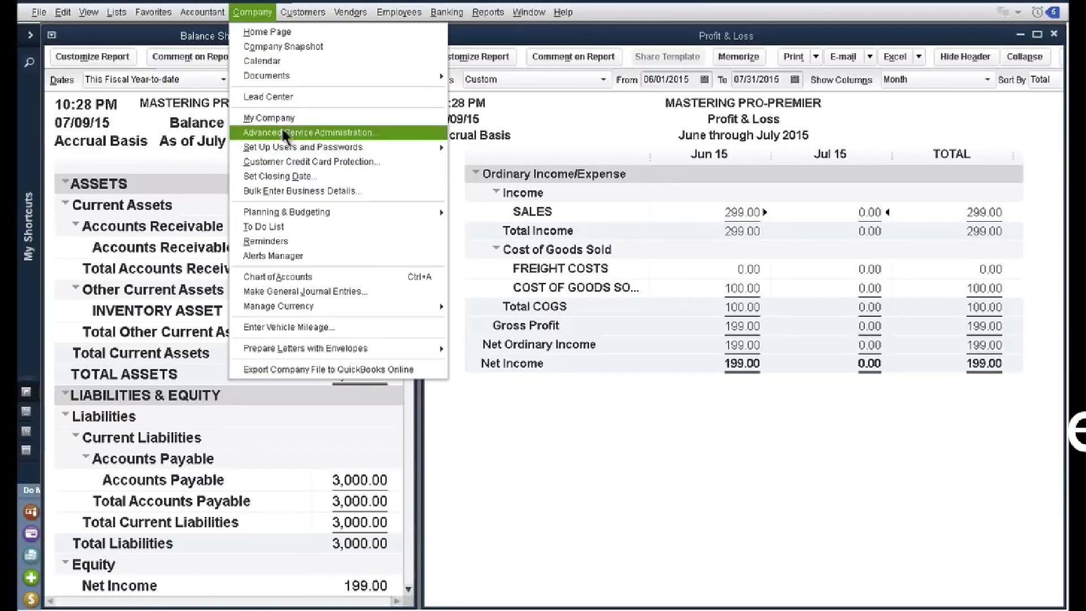
left_click(314, 104)
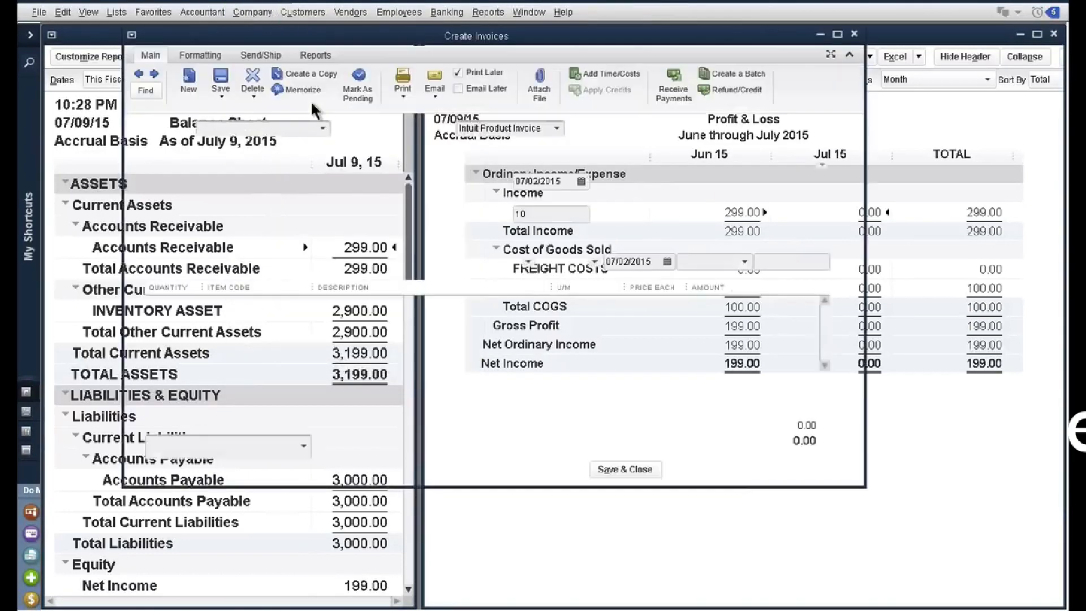
left_click(324, 130)
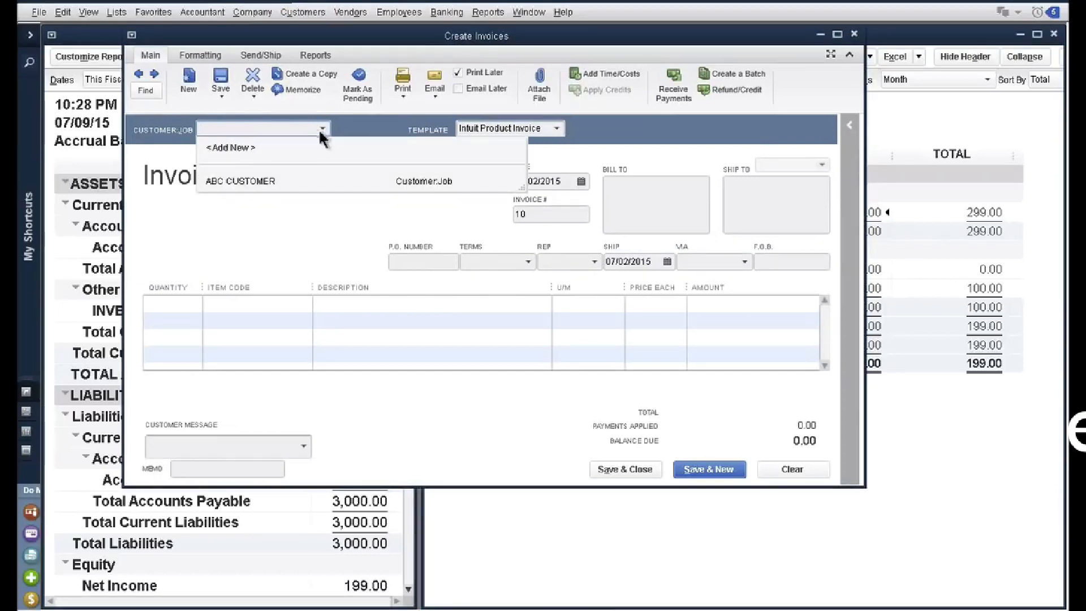
left_click(251, 180)
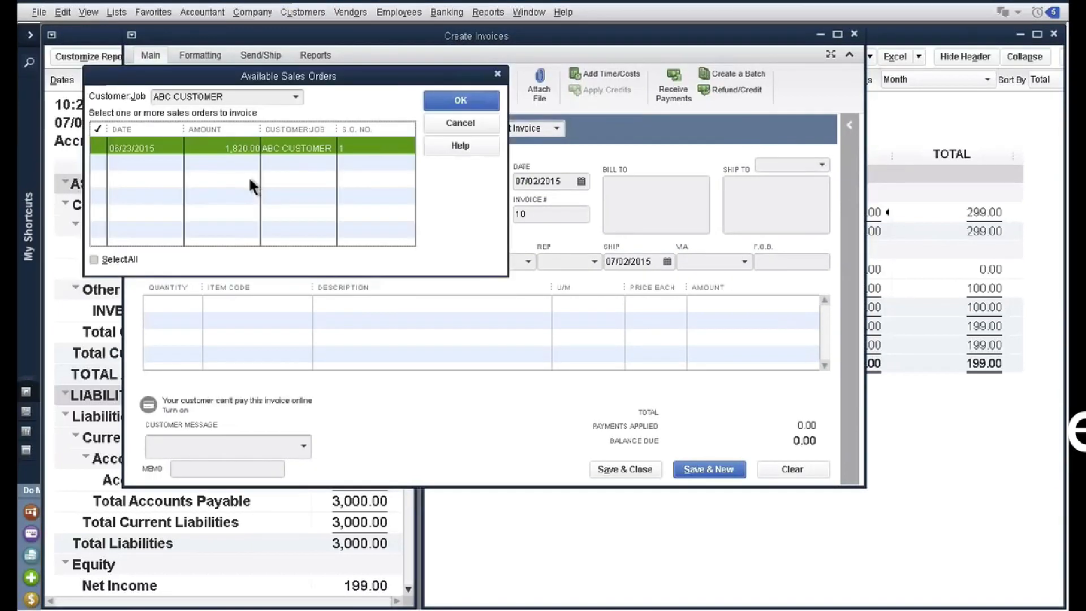
left_click(461, 123)
left_click(569, 181)
- Add a line for 1,000 Socks to the invoice dated 07/02/2015, and save and close it
left_click(169, 304)
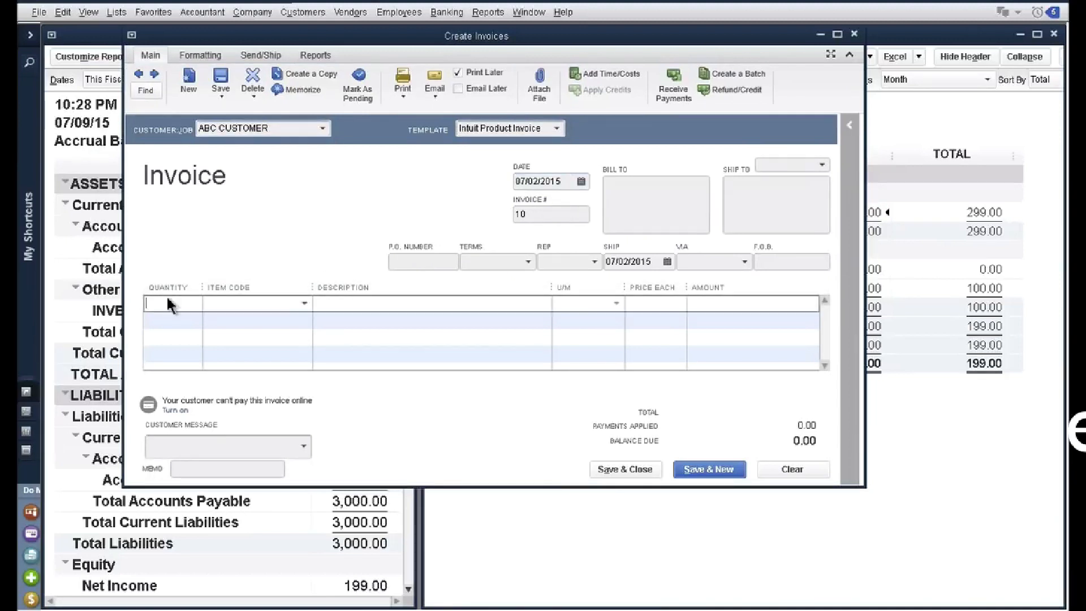
key("Tab")
type("Soc")
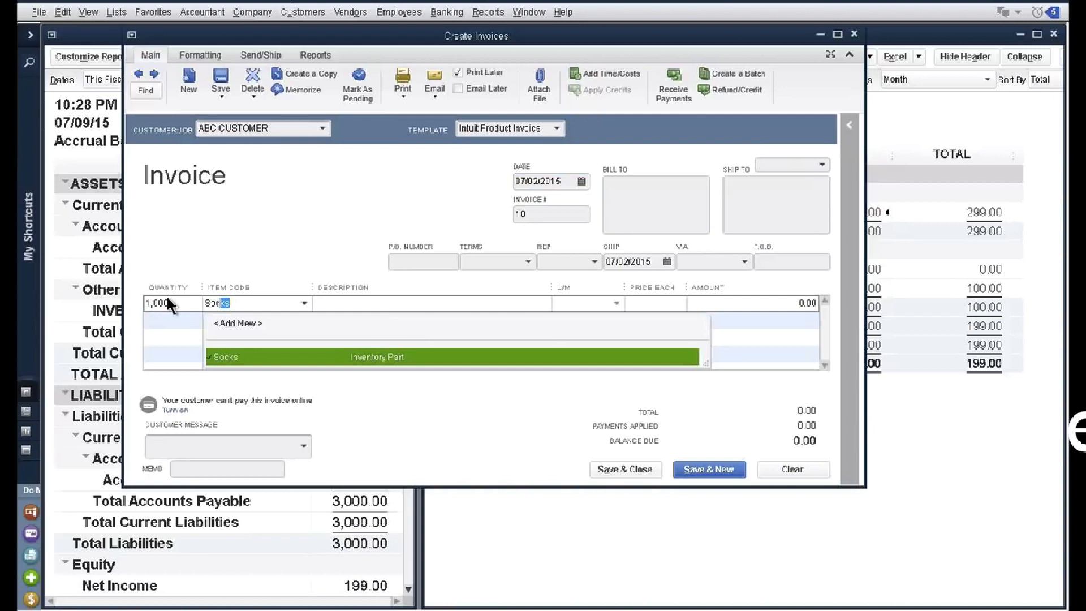
key("Tab")
left_click(546, 181)
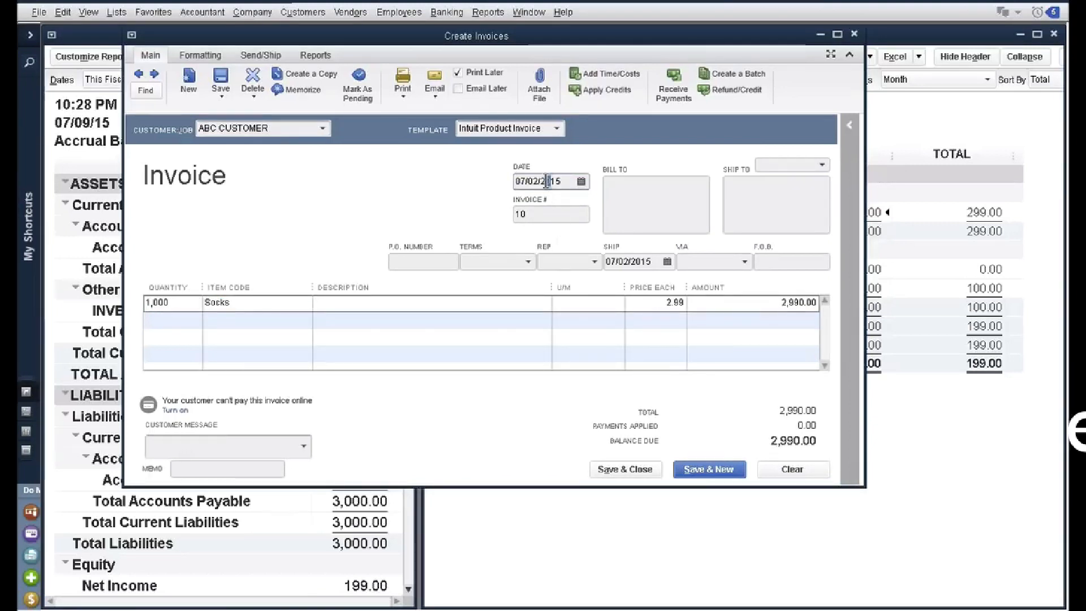
left_click(628, 471)
left_click(629, 476)
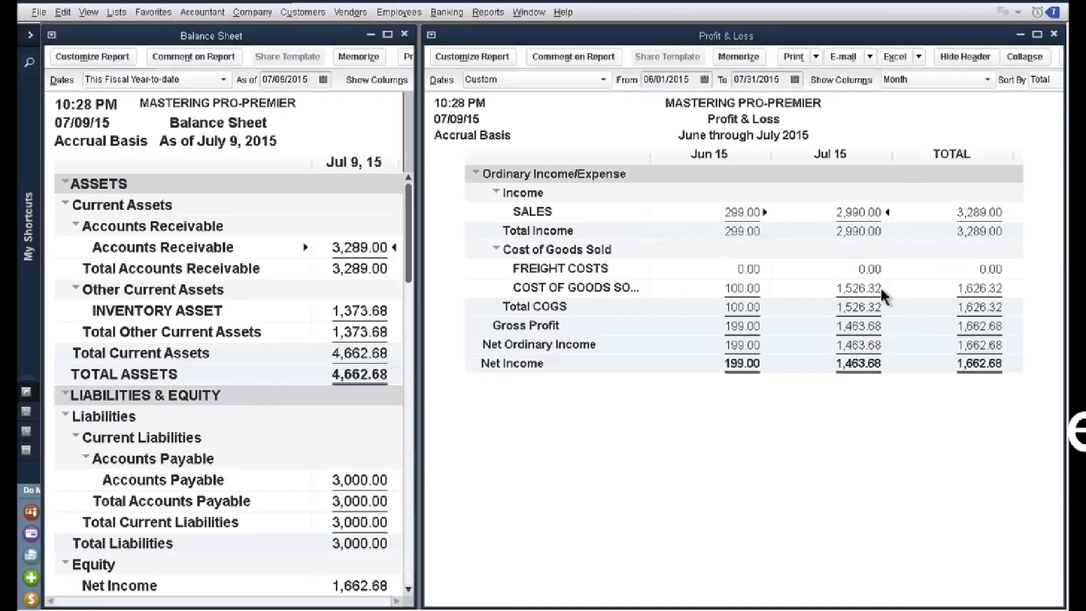
key("ctrl")
key("ctrl")
left_click(481, 14)
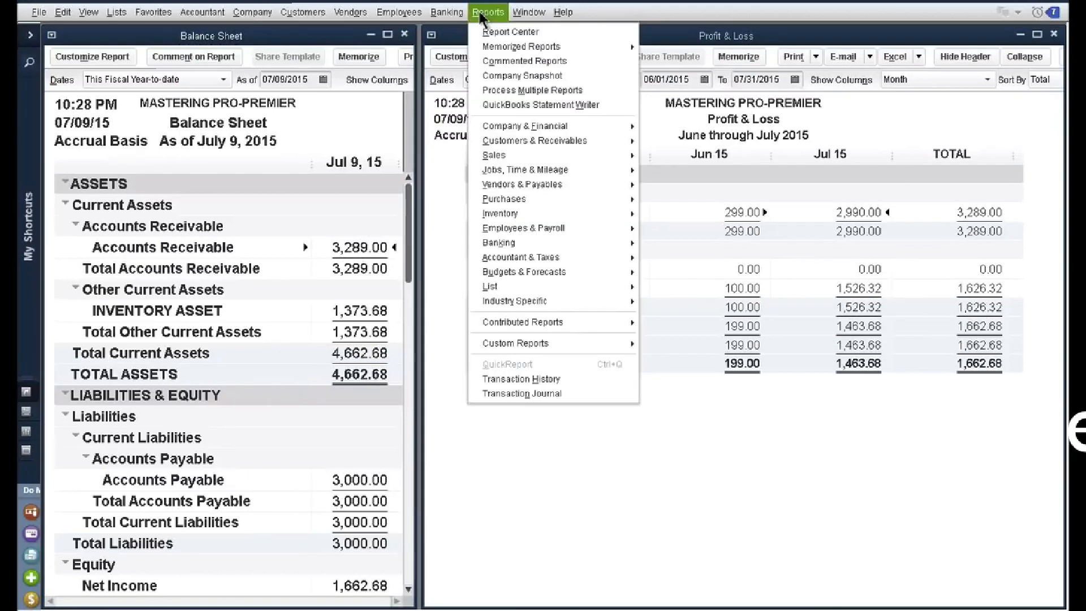
left_click(481, 14)
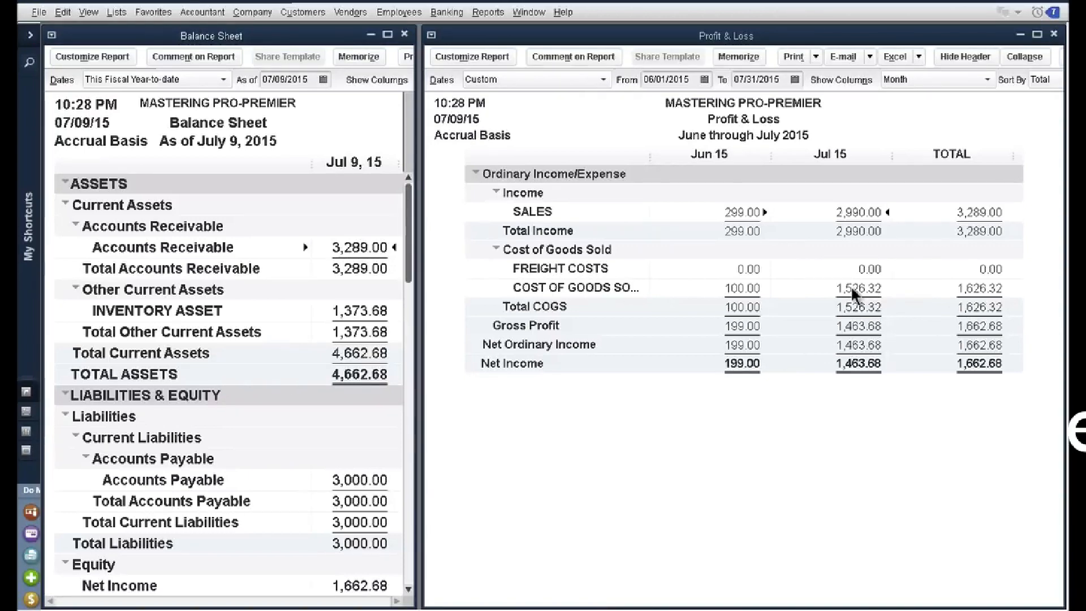
- Open July's sales invoice from the Profit & Loss, set the Socks quantity to 100, record it, and close the transaction detail
double_click(854, 211)
double_click(480, 190)
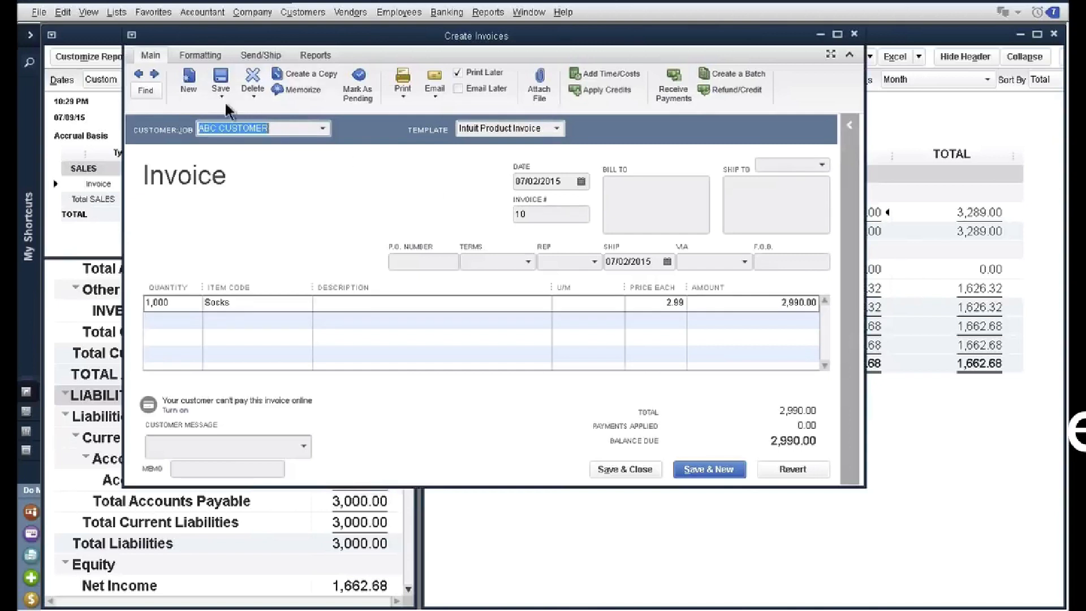
left_click(172, 302)
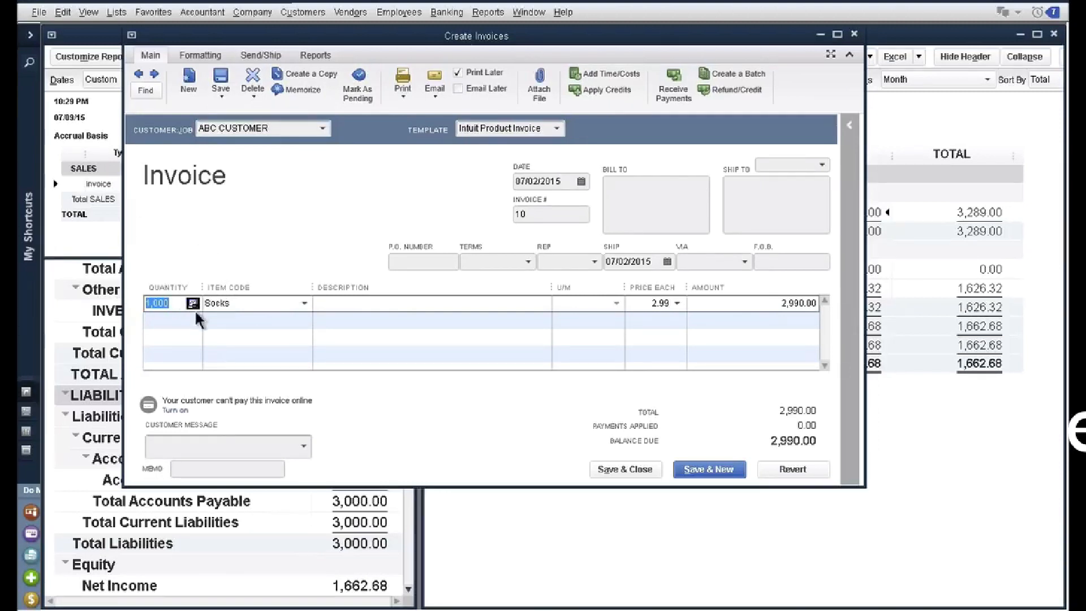
type("100")
left_click(616, 478)
left_click(473, 190)
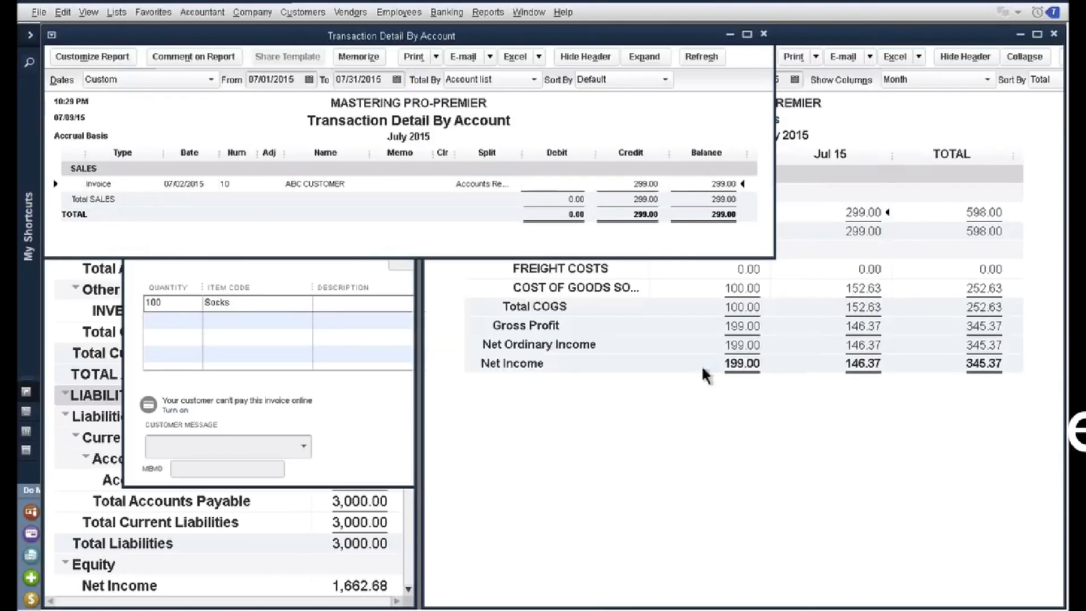
left_click(764, 34)
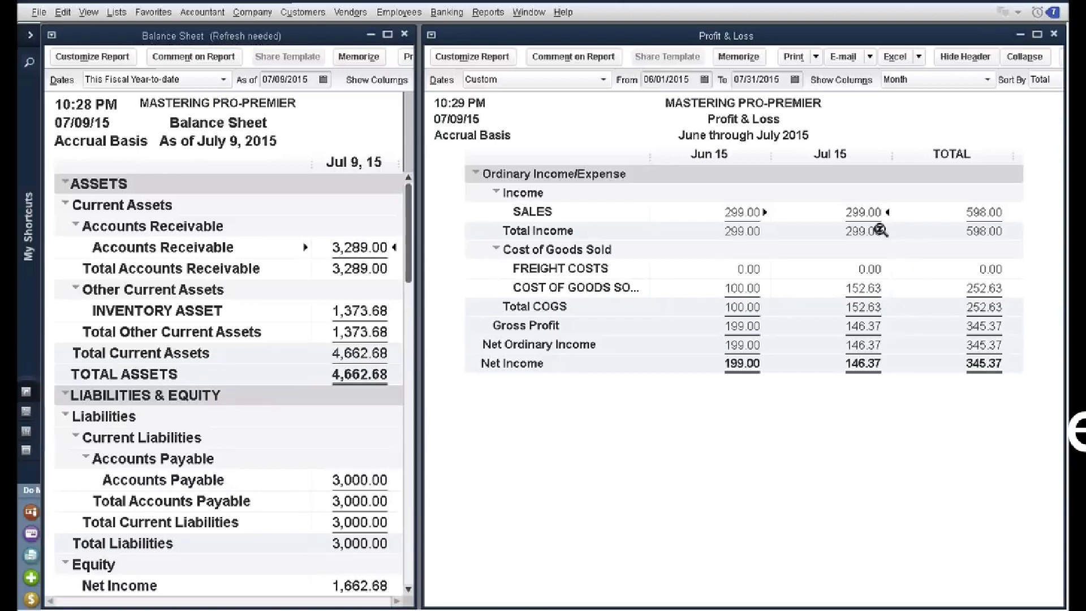
- Reopen July's ABC CUSTOMER invoice from the Profit & Loss and try changing its date to 06/25/2015
double_click(863, 212)
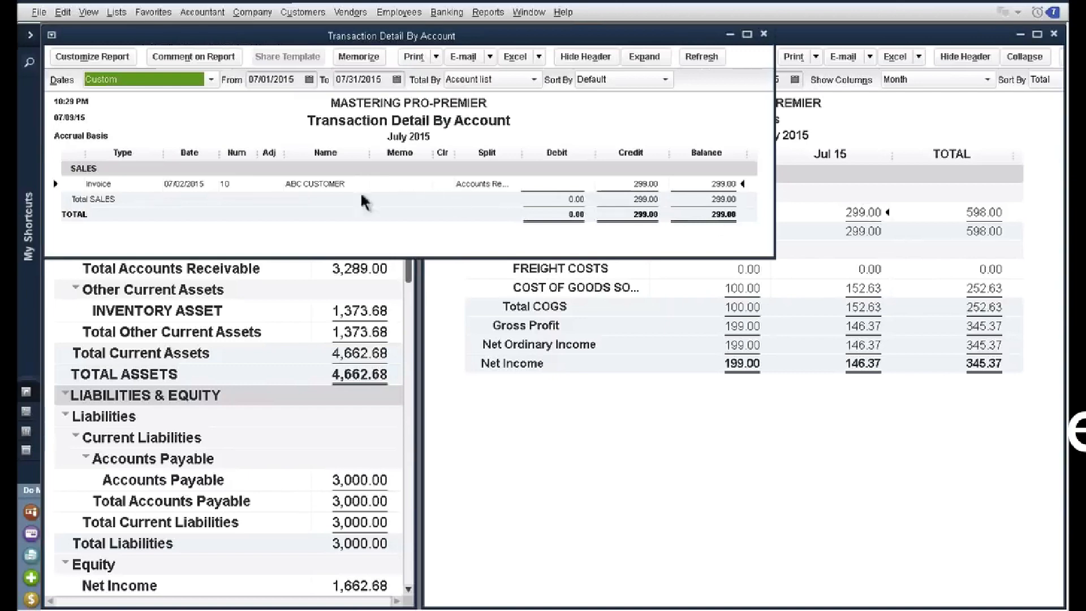
double_click(332, 188)
left_click(52, 40)
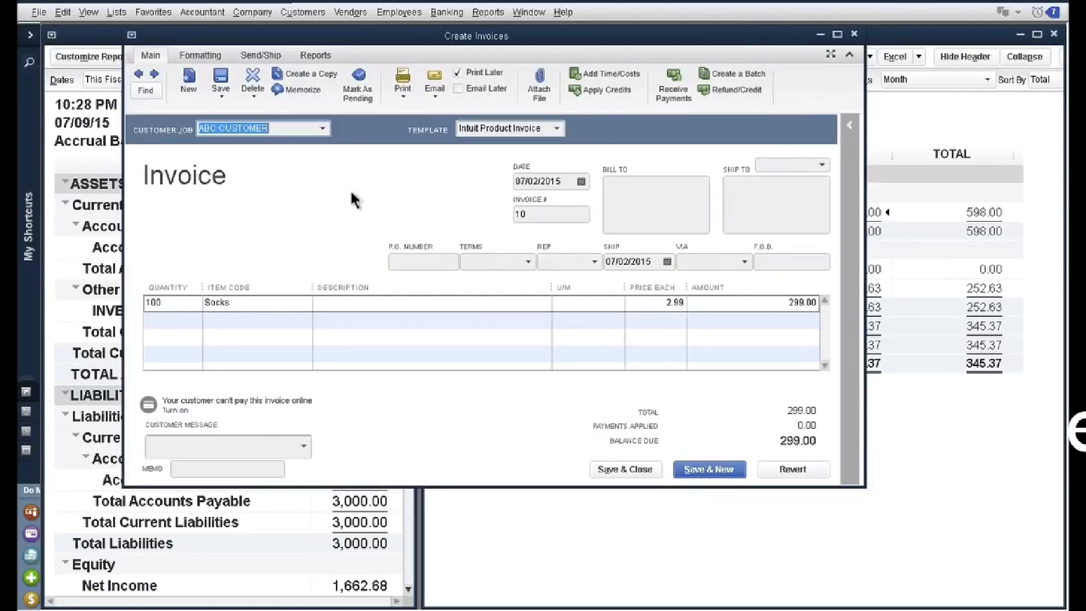
left_click(582, 183)
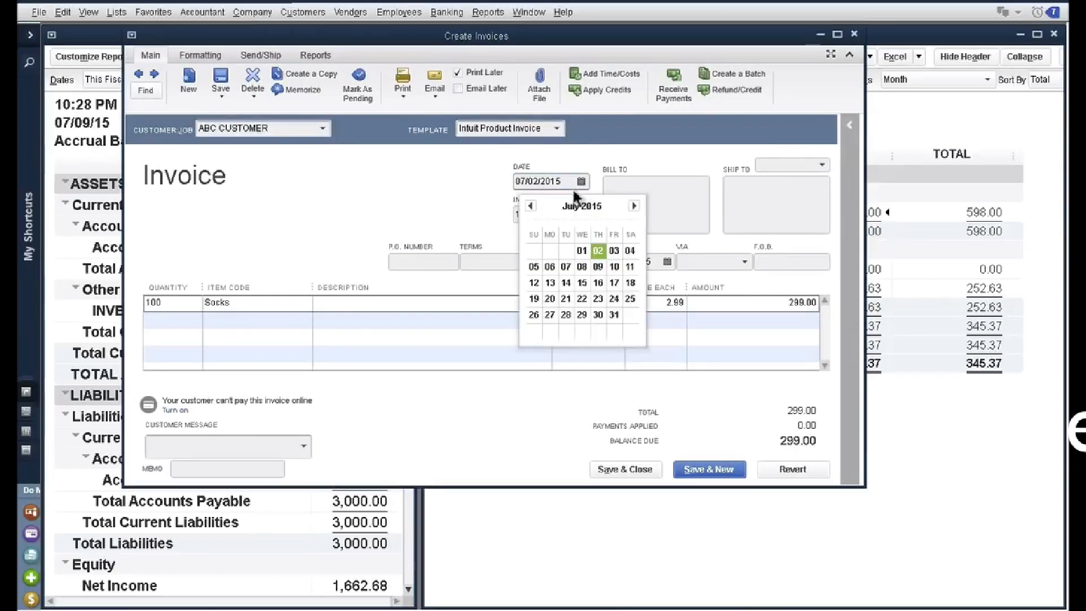
left_click(531, 206)
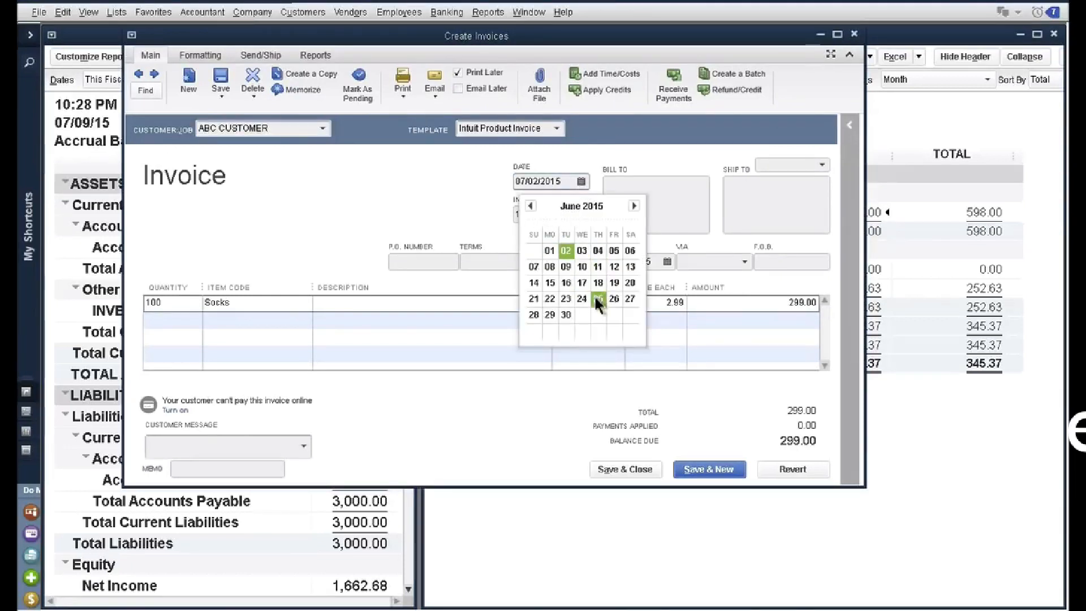
left_click(613, 298)
- Try setting the Socks quantity on the invoice to 900
left_click(233, 303)
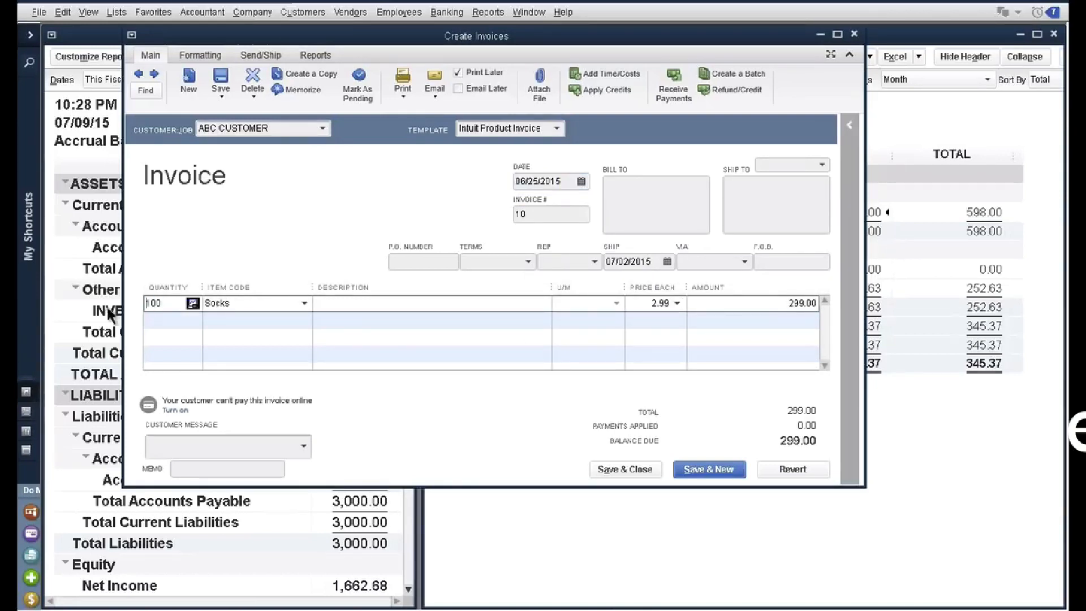
left_click_drag(161, 304, 131, 306)
type("900")
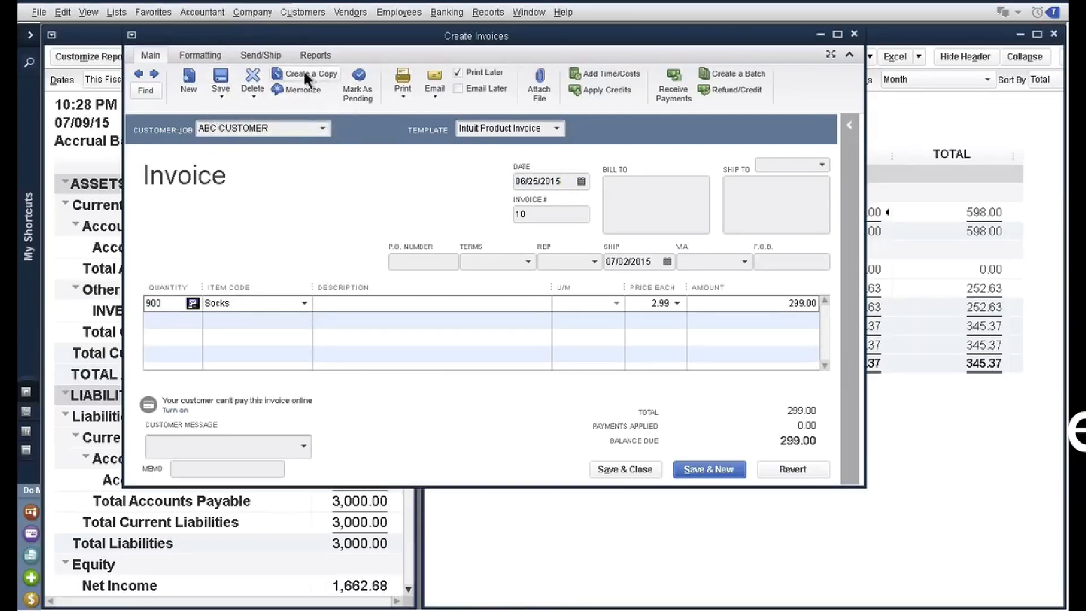
left_click_drag(295, 41, 325, 82)
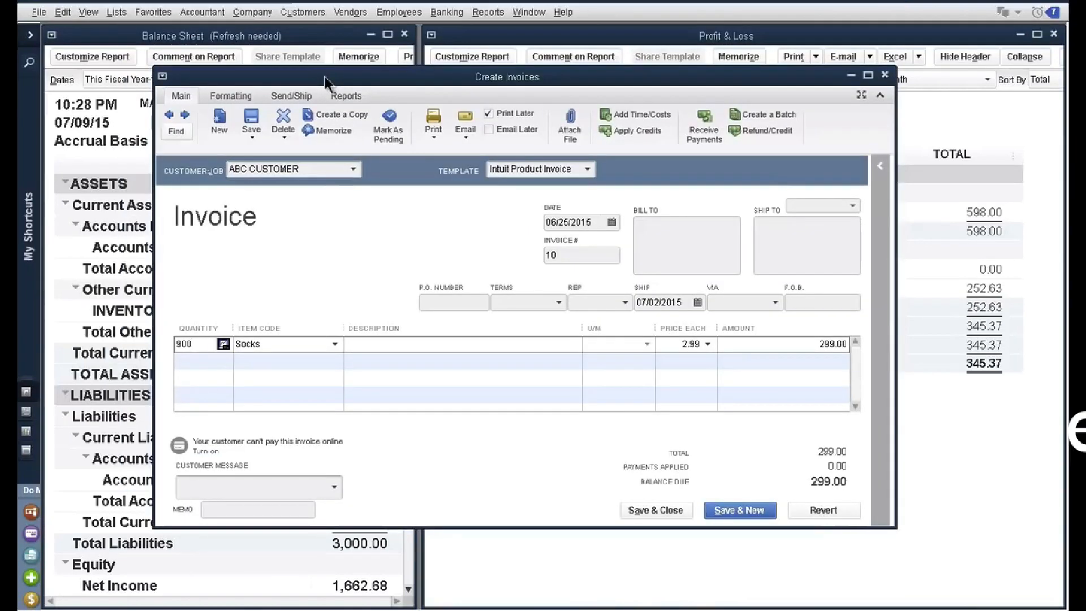
left_click_drag(203, 346, 154, 351)
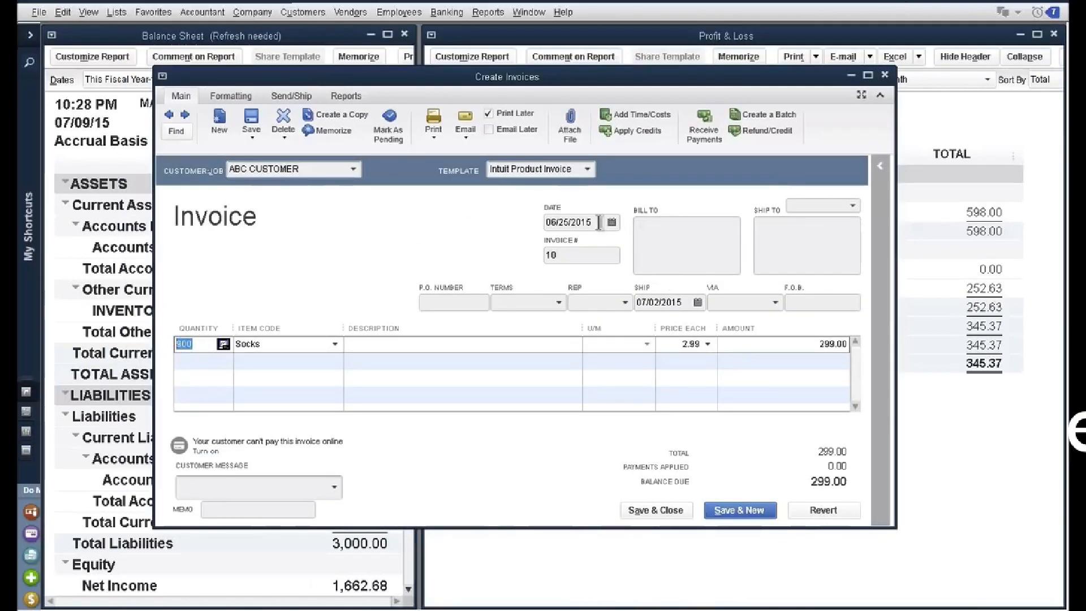
left_click(570, 223)
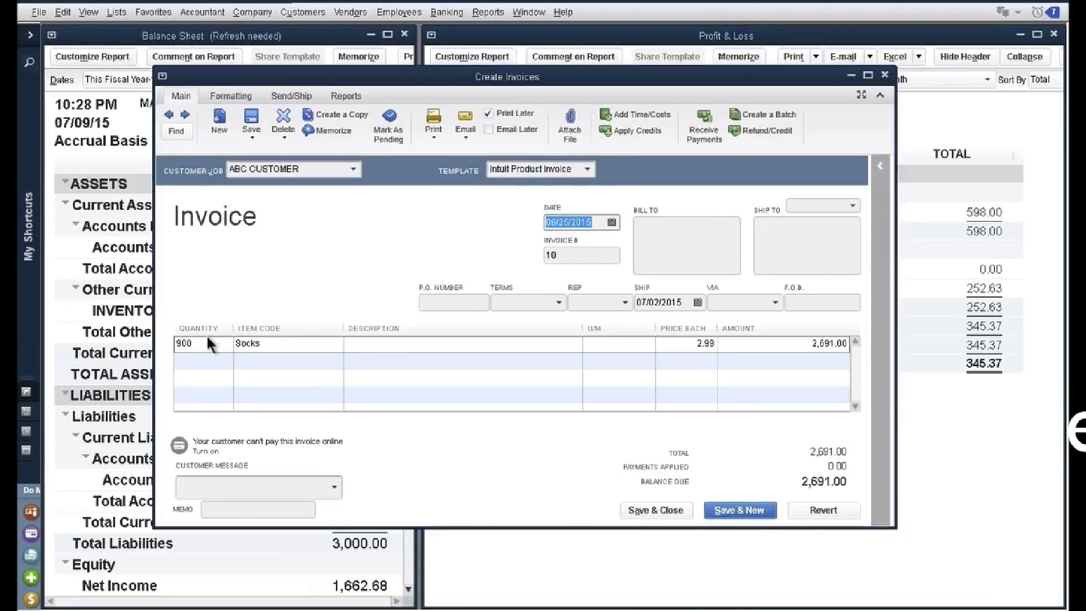
left_click(193, 347)
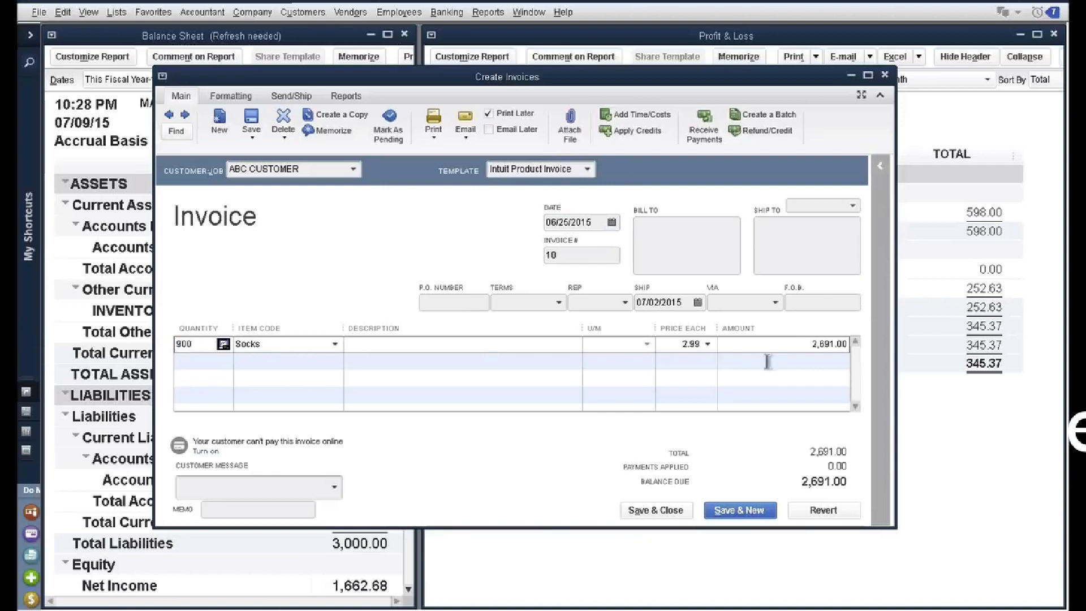
- Close the invoice without recording the date and quantity changes
left_click(657, 509)
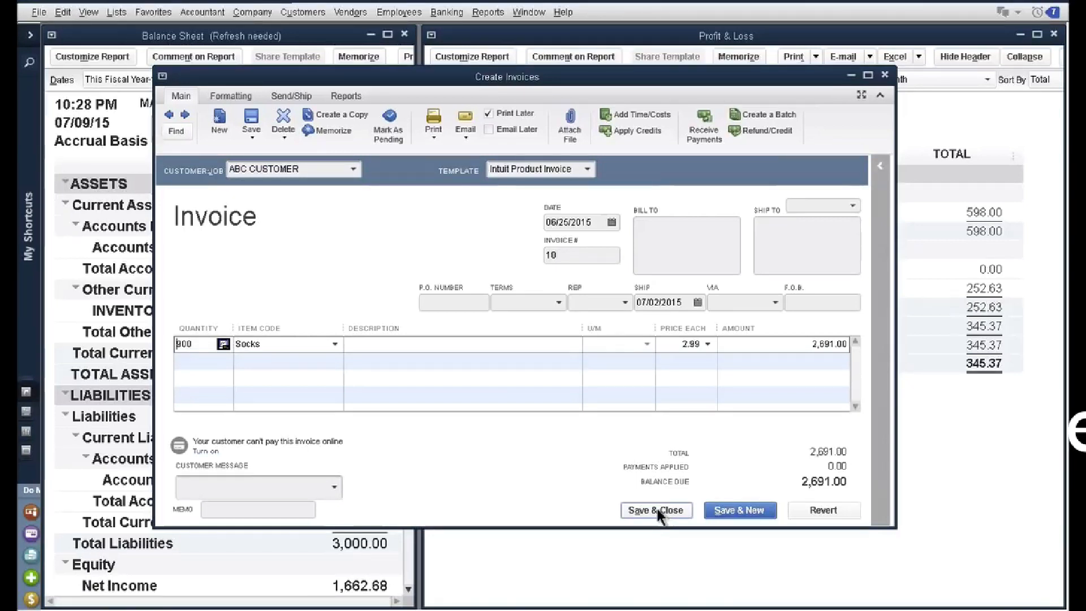
left_click(657, 508)
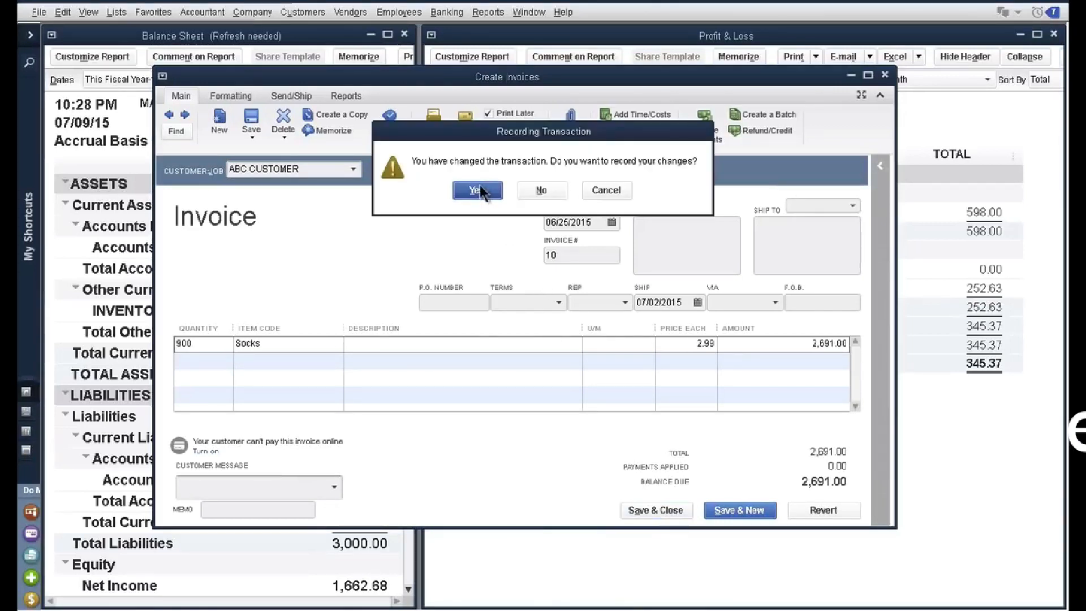
left_click(543, 190)
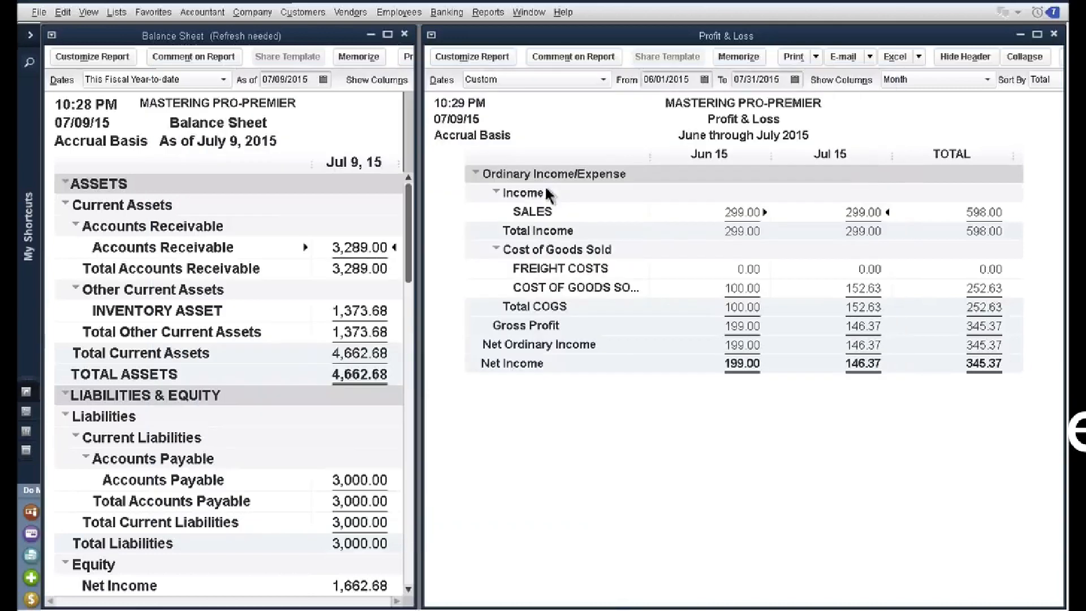
- Check July's sales transactions in the Profit & Loss, then start a new invoice dated 06/16/2015
double_click(863, 213)
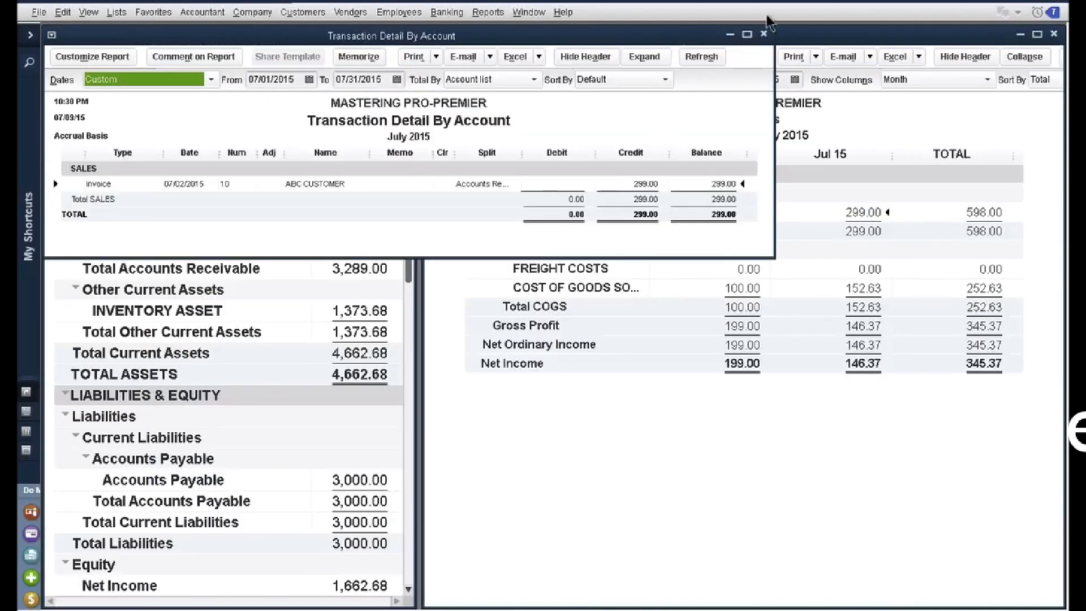
left_click(763, 34)
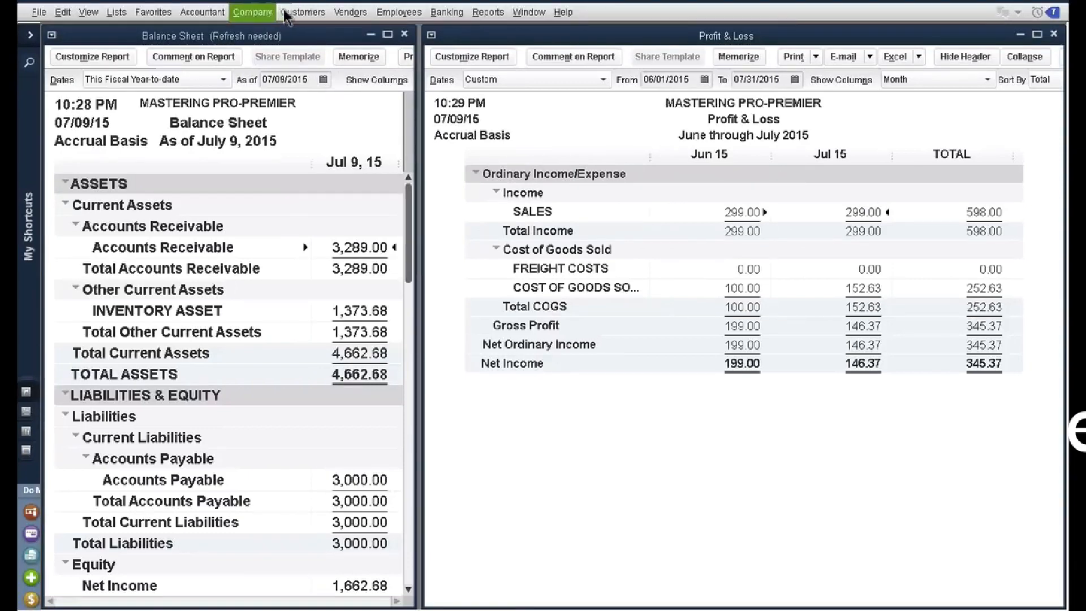
left_click(302, 12)
left_click(313, 104)
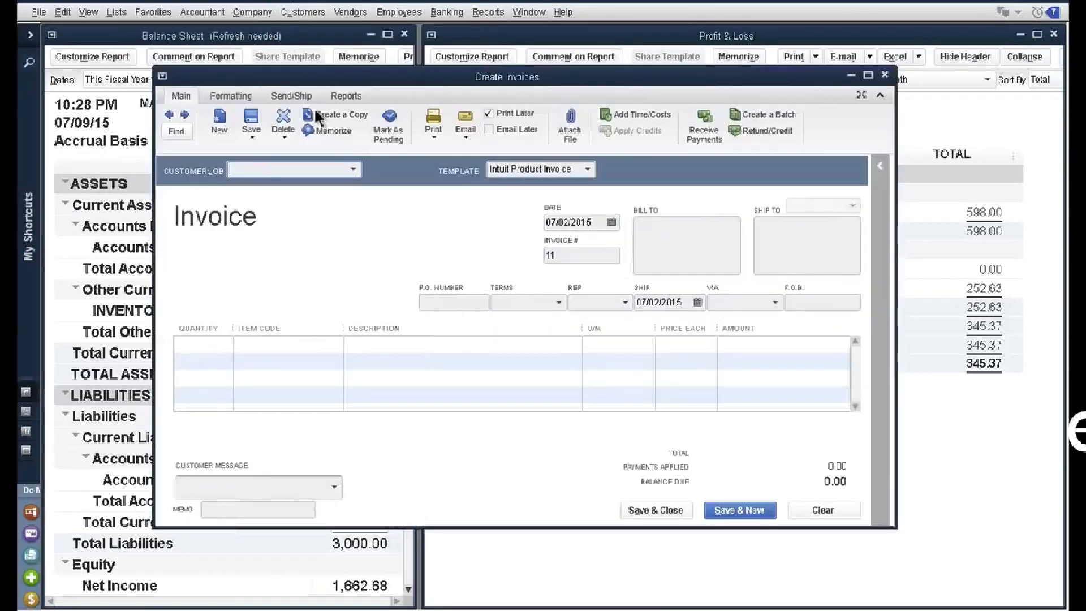
left_click(612, 222)
left_click(560, 246)
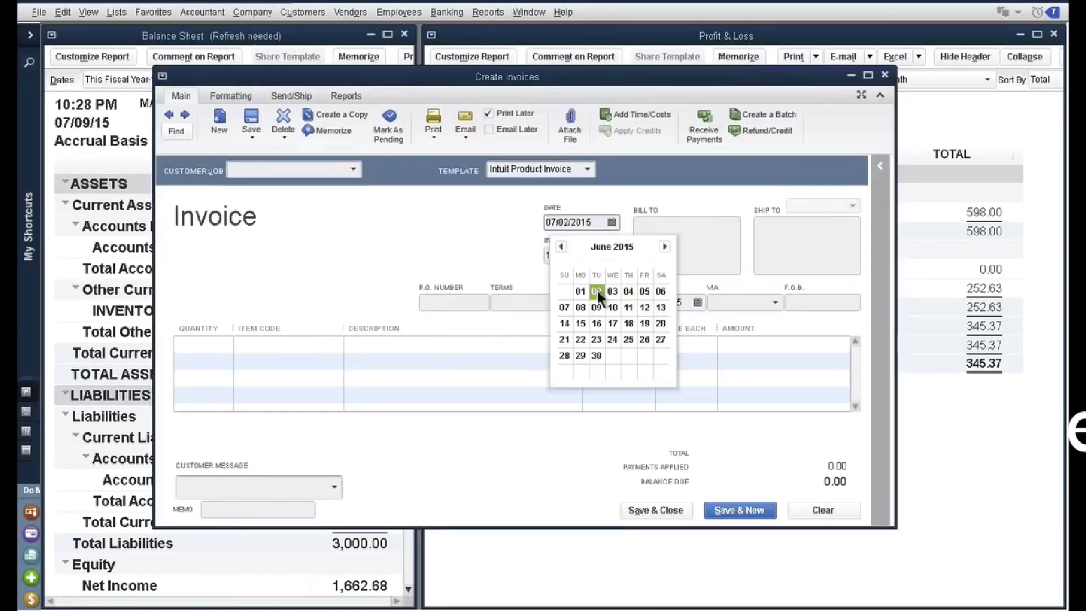
left_click(597, 324)
- Enter 900 Socks on the invoice, assign it to ABC CUSTOMER, and save and close it
left_click(195, 343)
type("900")
key("Tab")
type("Socks")
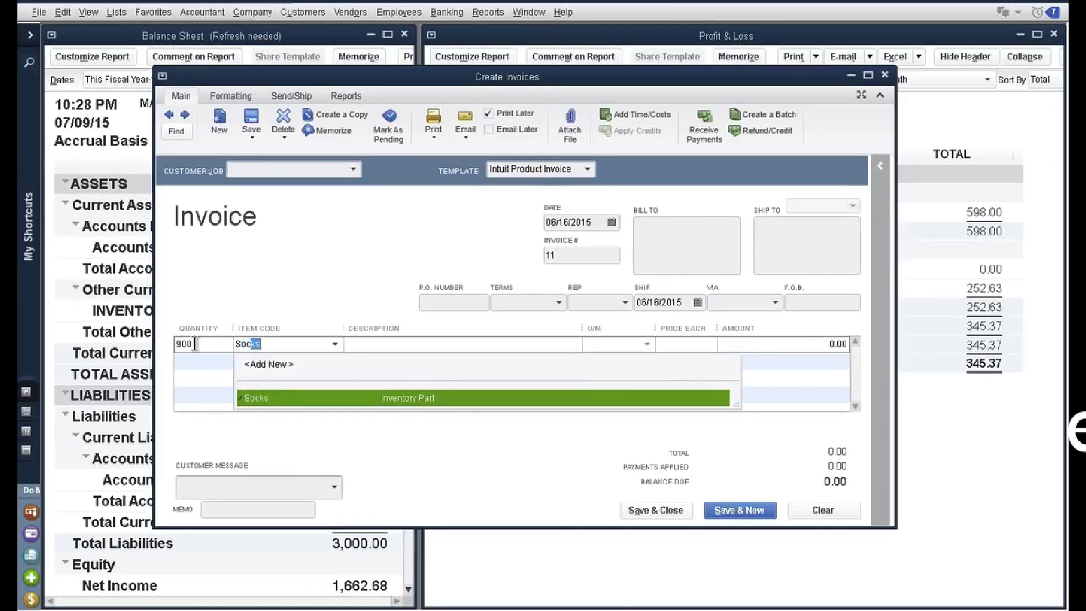
key("Tab")
left_click(351, 170)
left_click(288, 221)
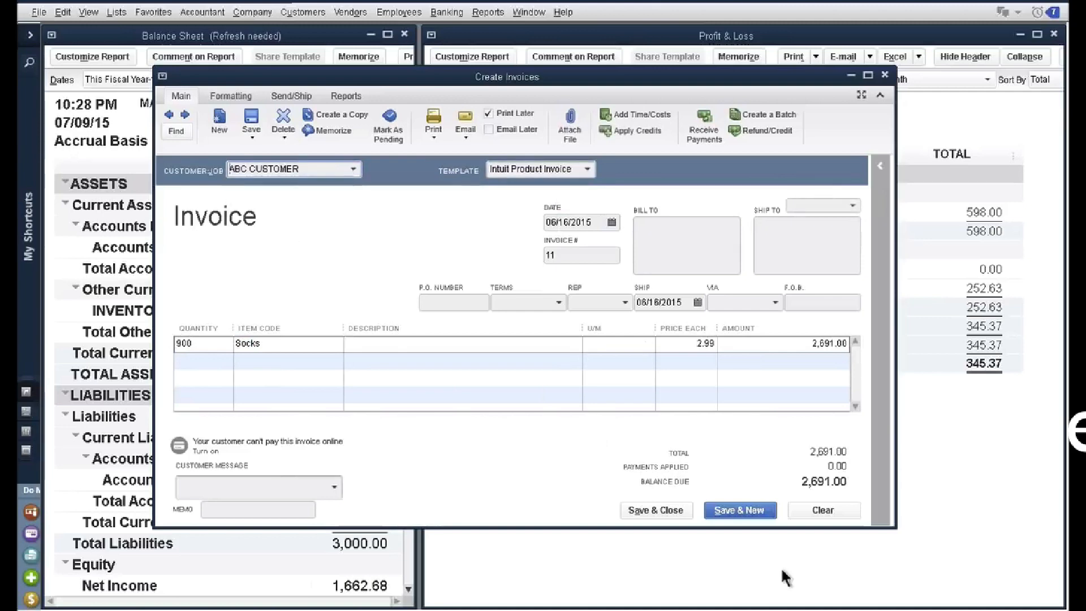
left_click(666, 509)
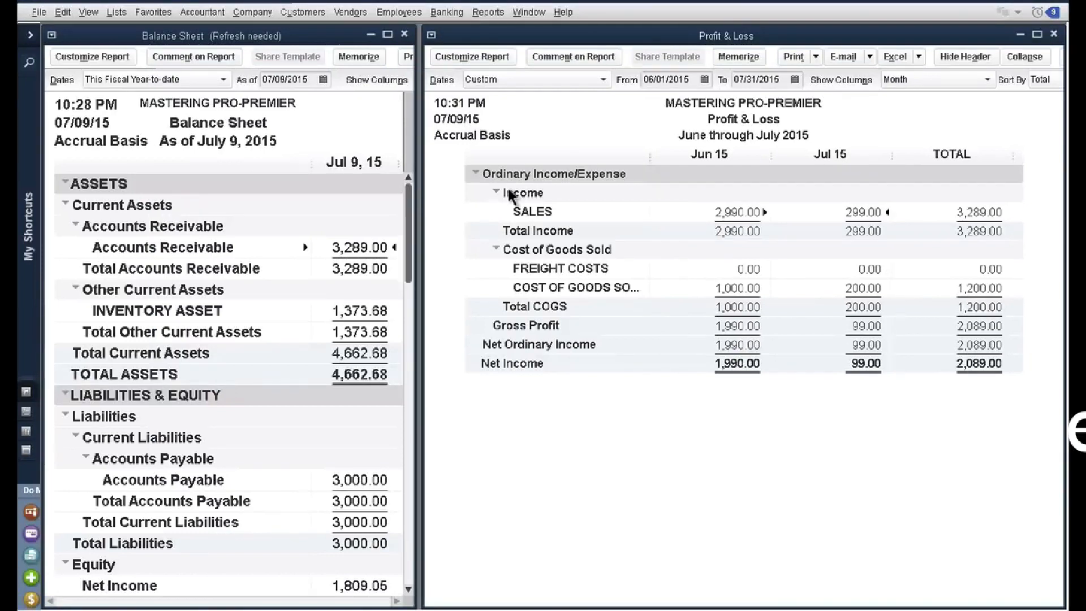
- Compare the June and July cost of goods sold in the Profit & Loss
left_click(756, 290)
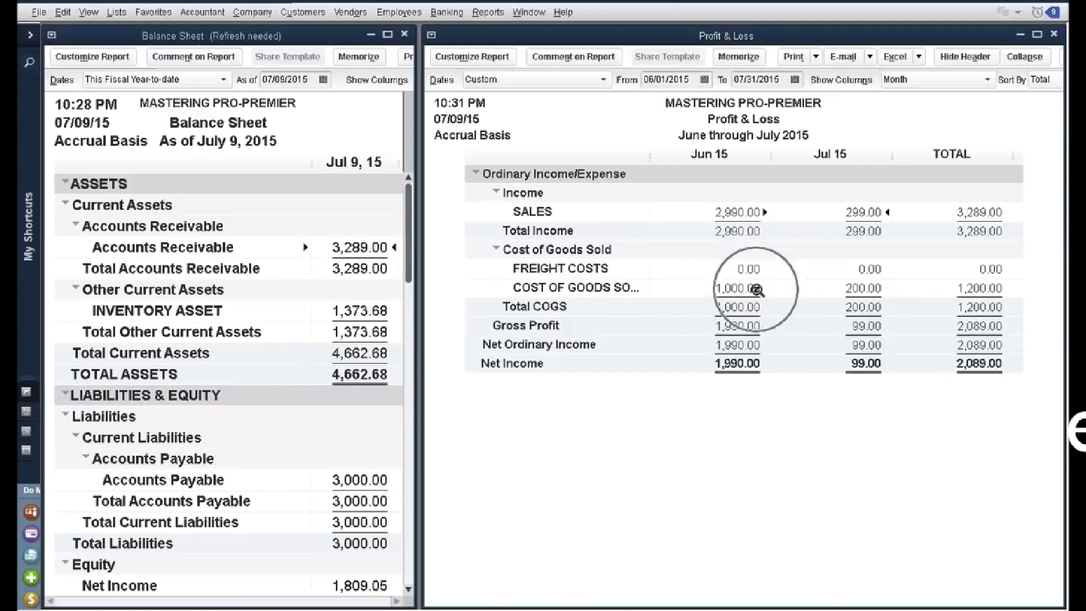
key("ctrl")
key("ctrl")
key("ctrl")
key("ctrl")
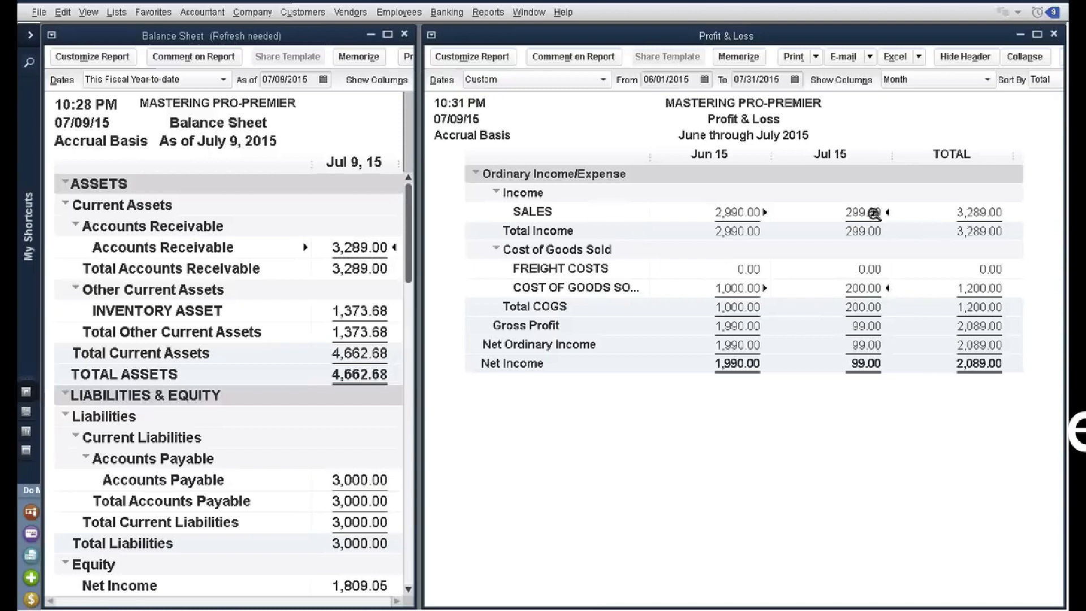
- Open the 06/25/2015 ABC CUSTOMER invoice from June's sales in the Profit & Loss and set its date to 07/04/2015
double_click(741, 212)
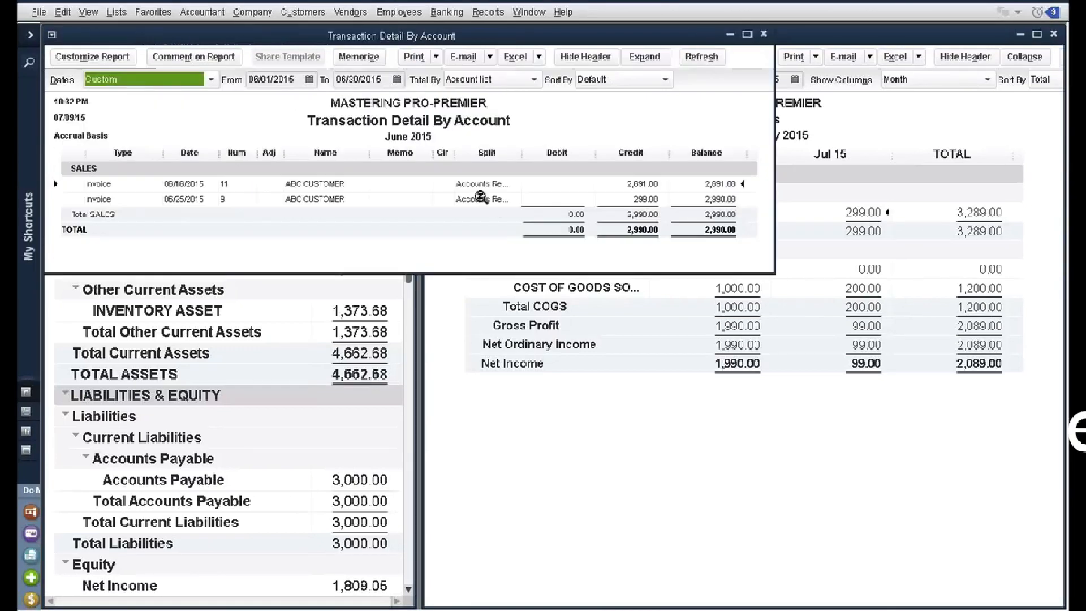
double_click(477, 199)
left_click(612, 222)
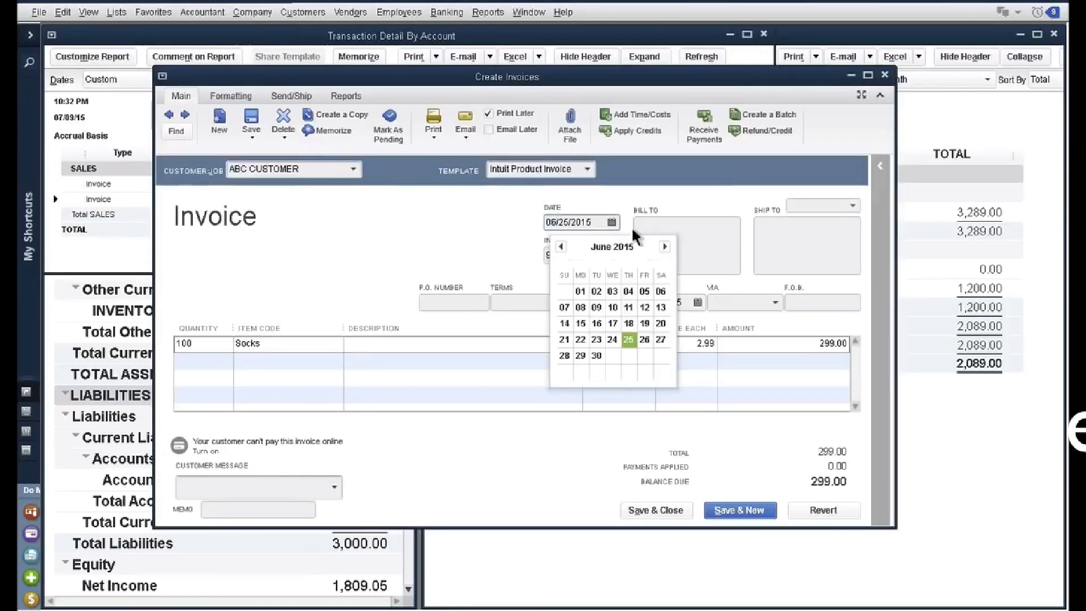
left_click(665, 247)
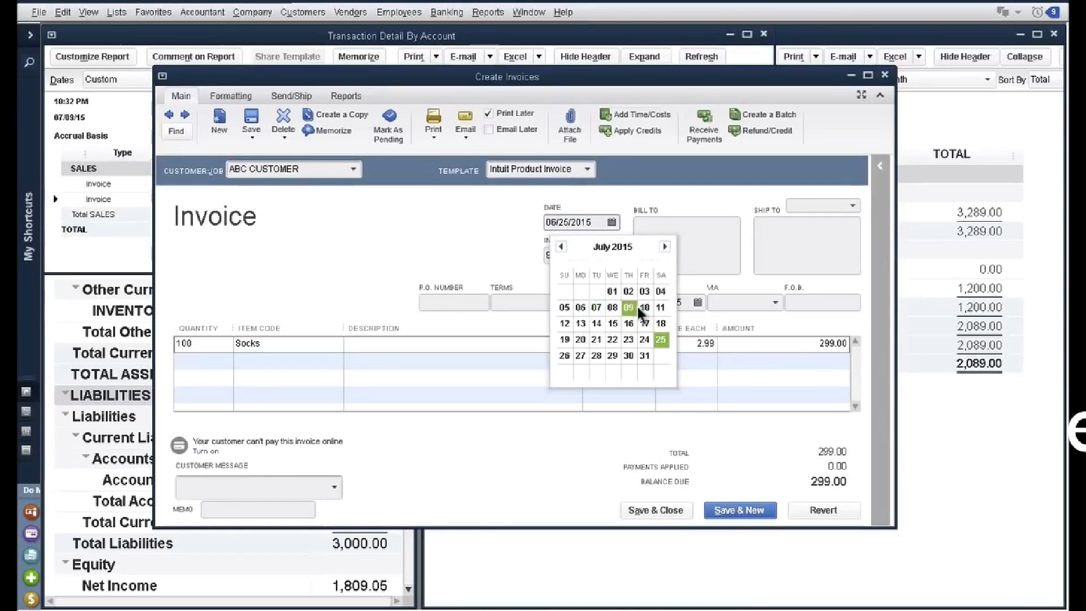
left_click(660, 291)
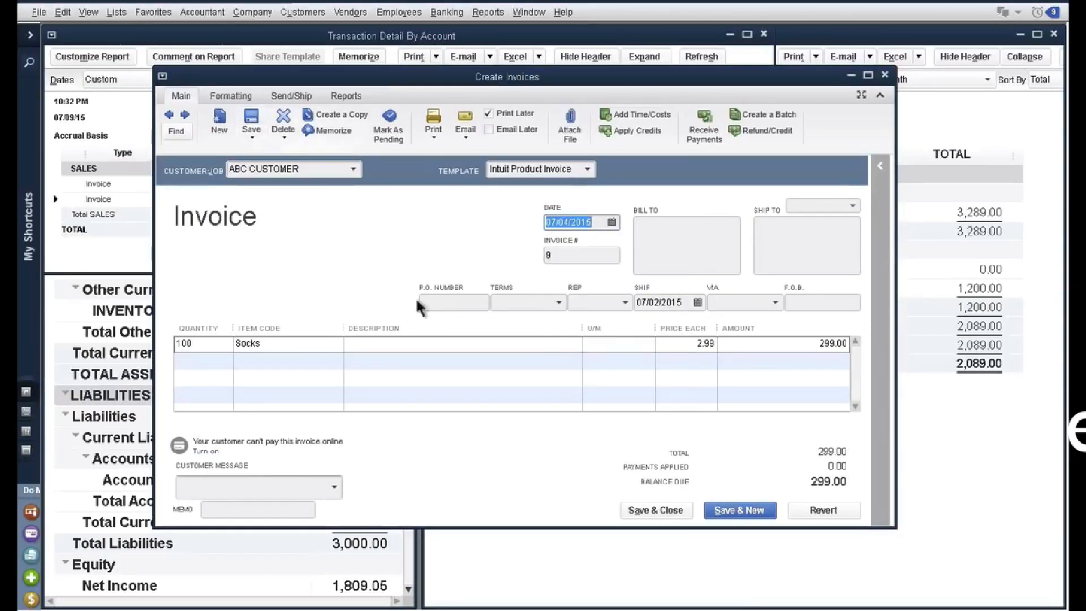
- Record the invoice's date change and close the June transaction detail without memorizing the report
left_click(671, 512)
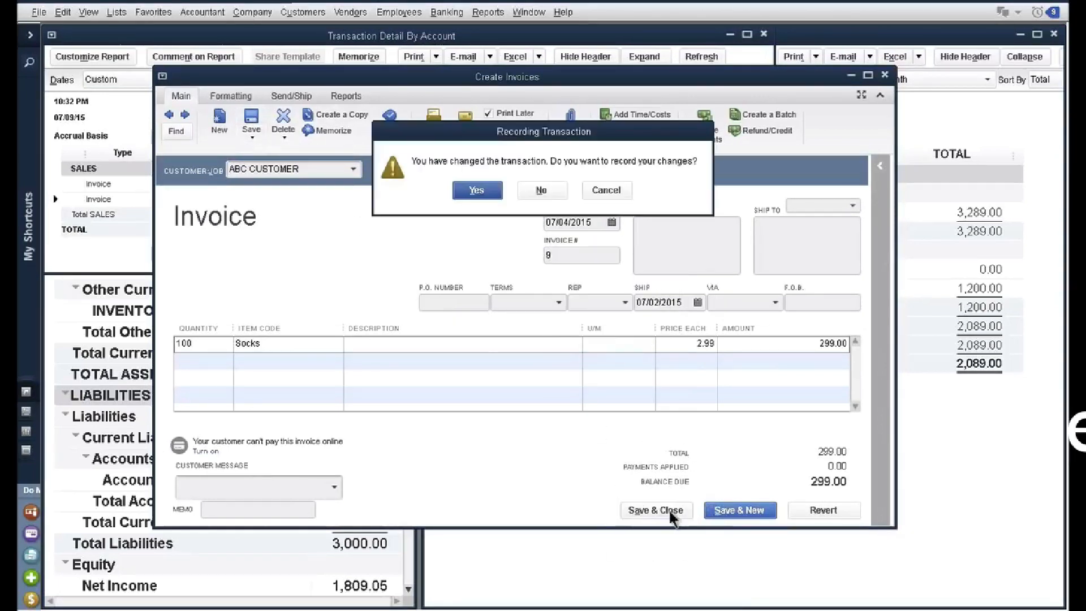
left_click(480, 191)
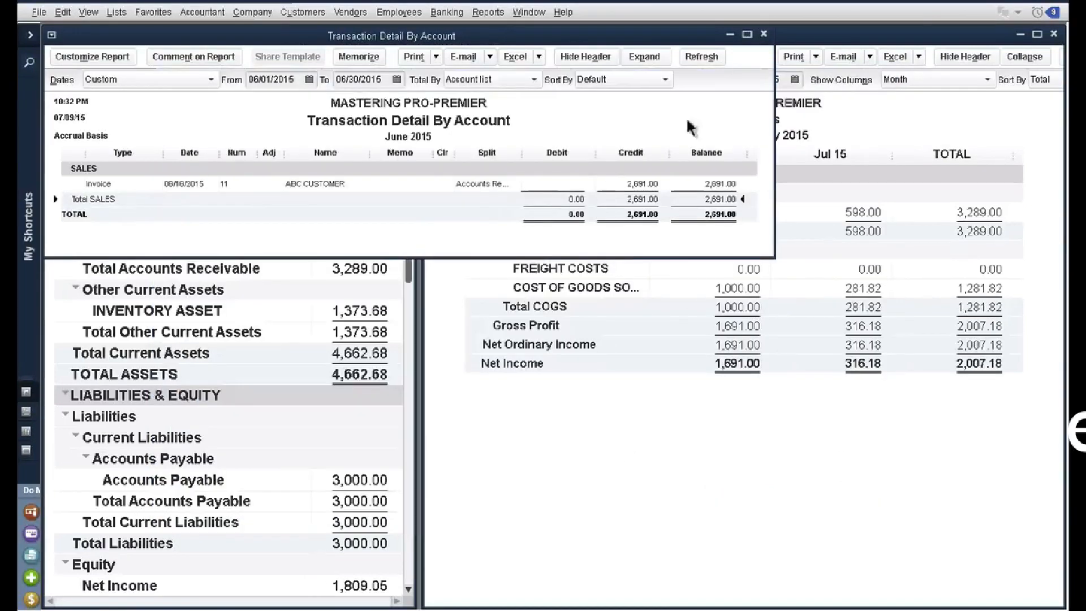
left_click(764, 34)
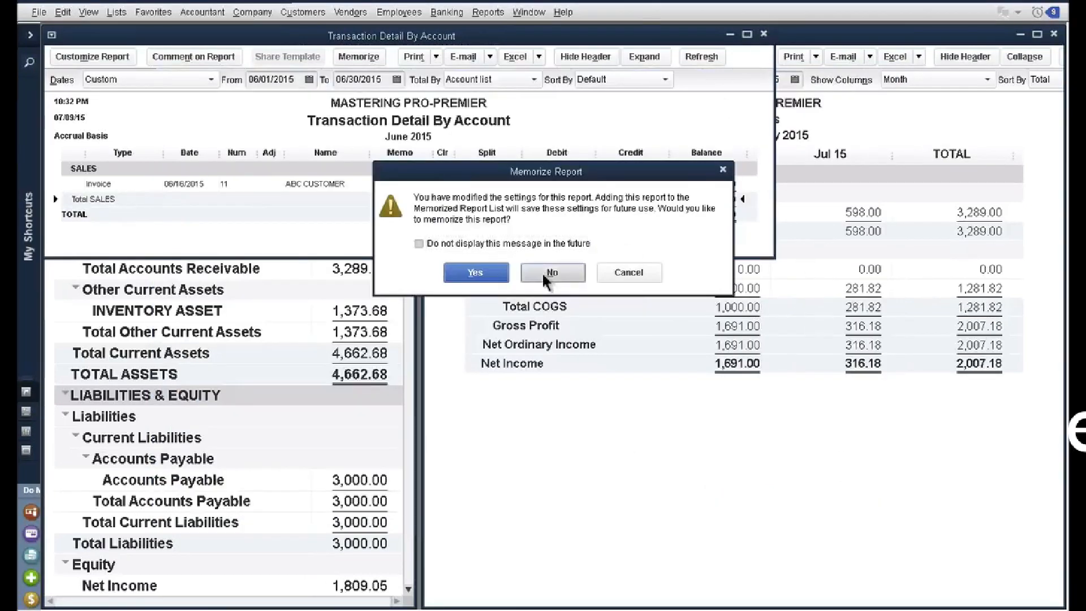
left_click(536, 273)
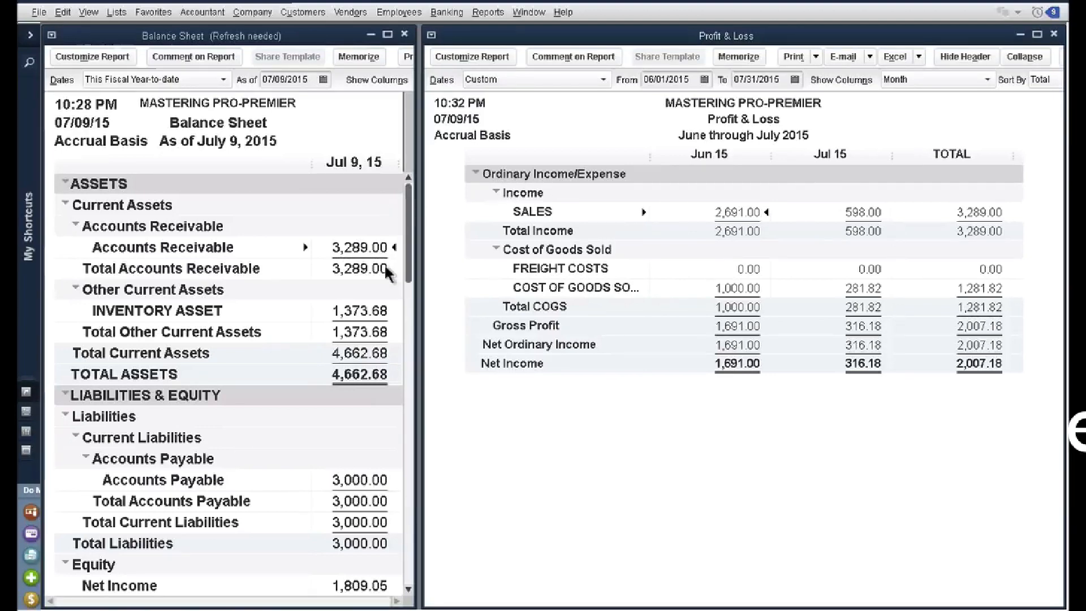
- Open the 07/01/2015 CHINA TEXTILE bill from the Balance Sheet's Inventory Asset detail and close the transaction list
double_click(359, 310)
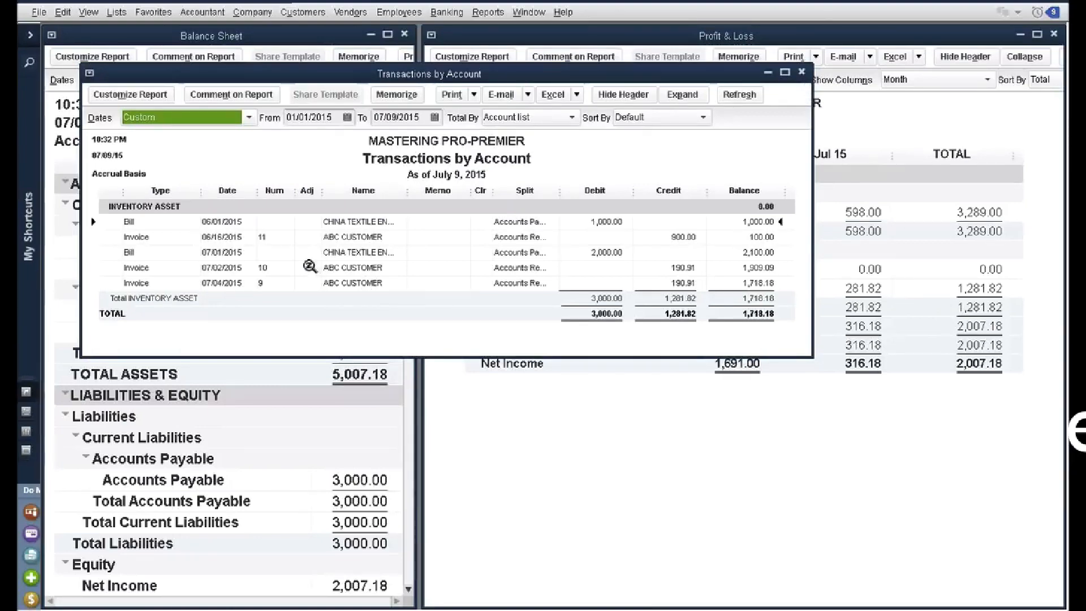
double_click(371, 252)
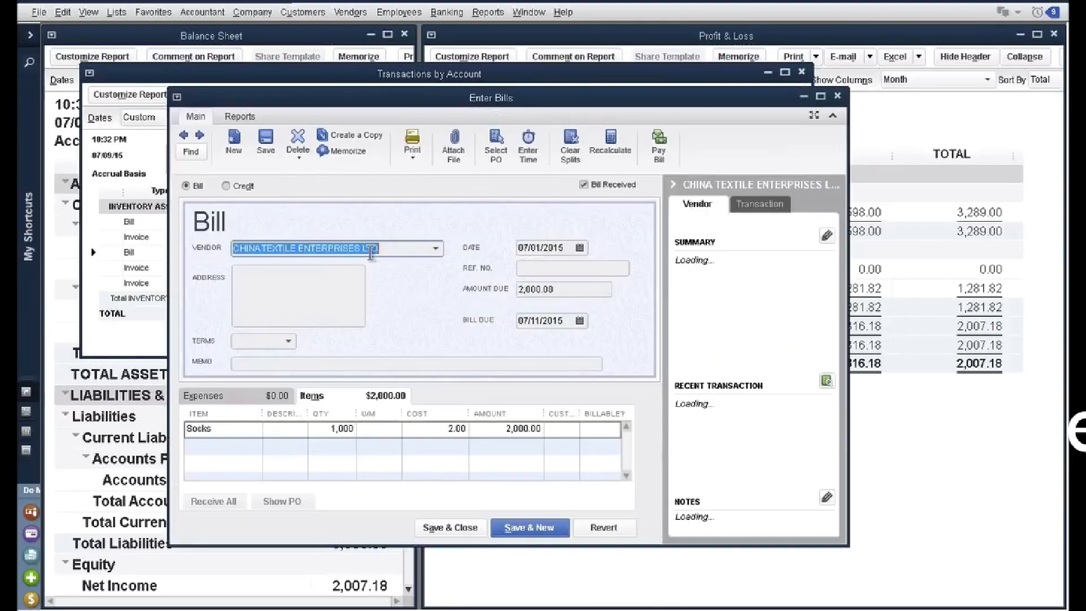
double_click(90, 72)
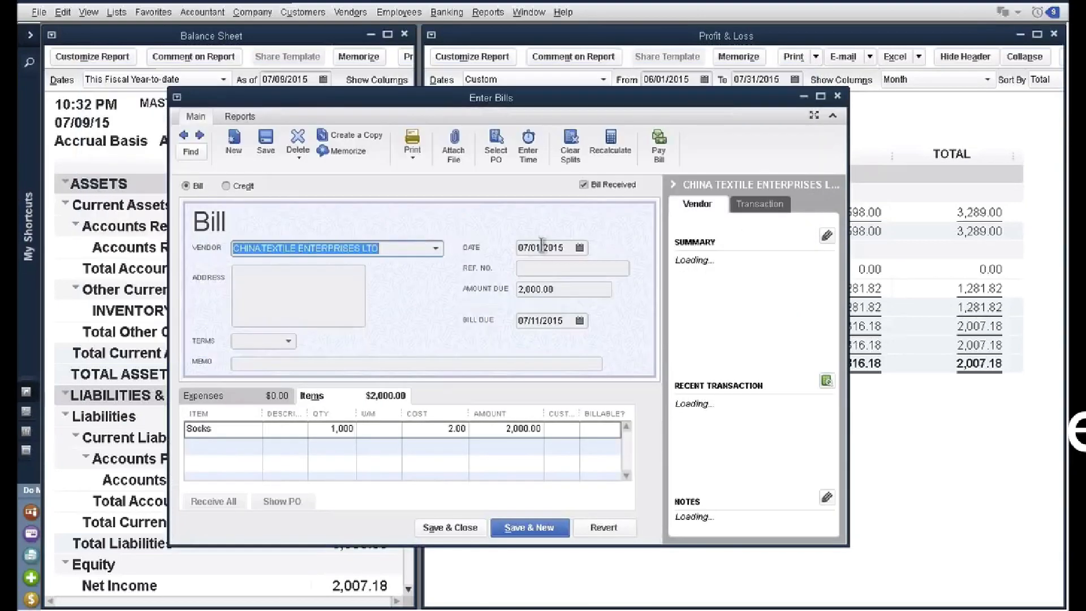
- Set the bill's date to 05/13/2015, then save and record the change
left_click(580, 248)
left_click(533, 271)
left_click(533, 271)
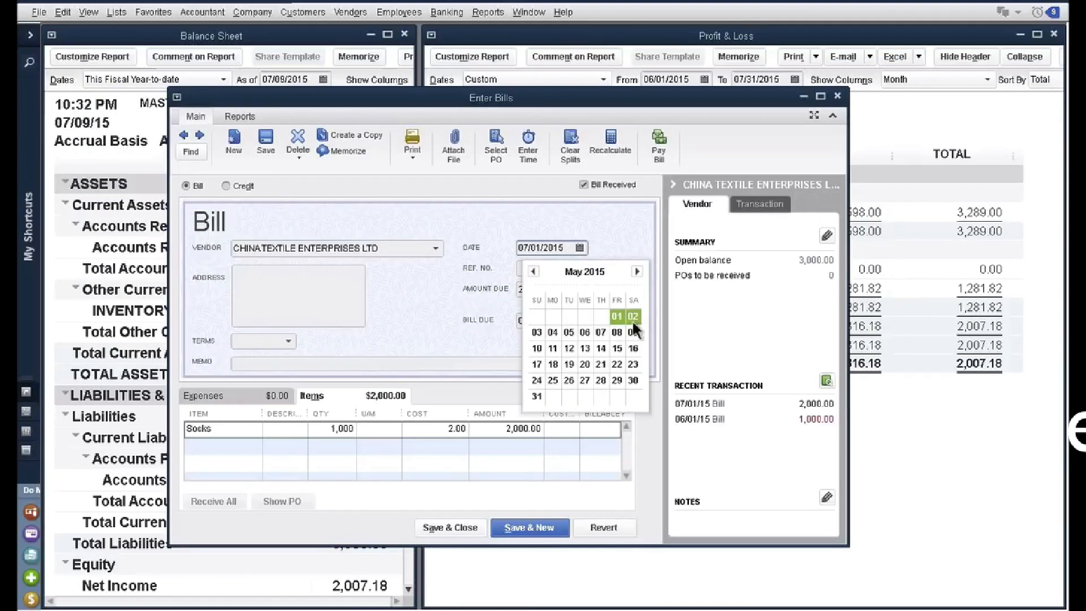
left_click(584, 349)
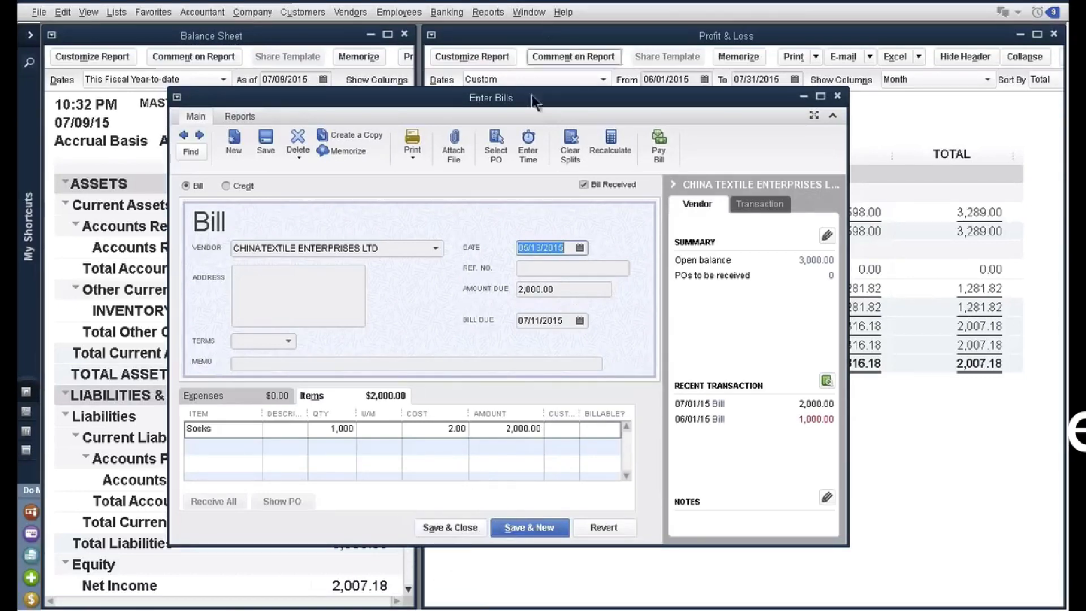
left_click_drag(531, 102, 401, 91)
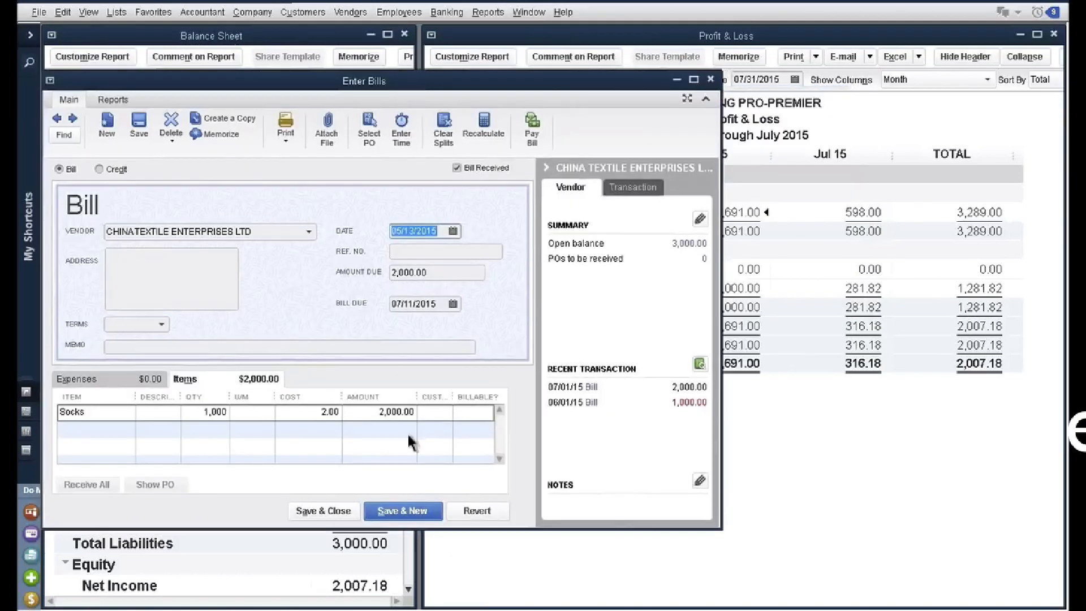
left_click(338, 509)
left_click(477, 190)
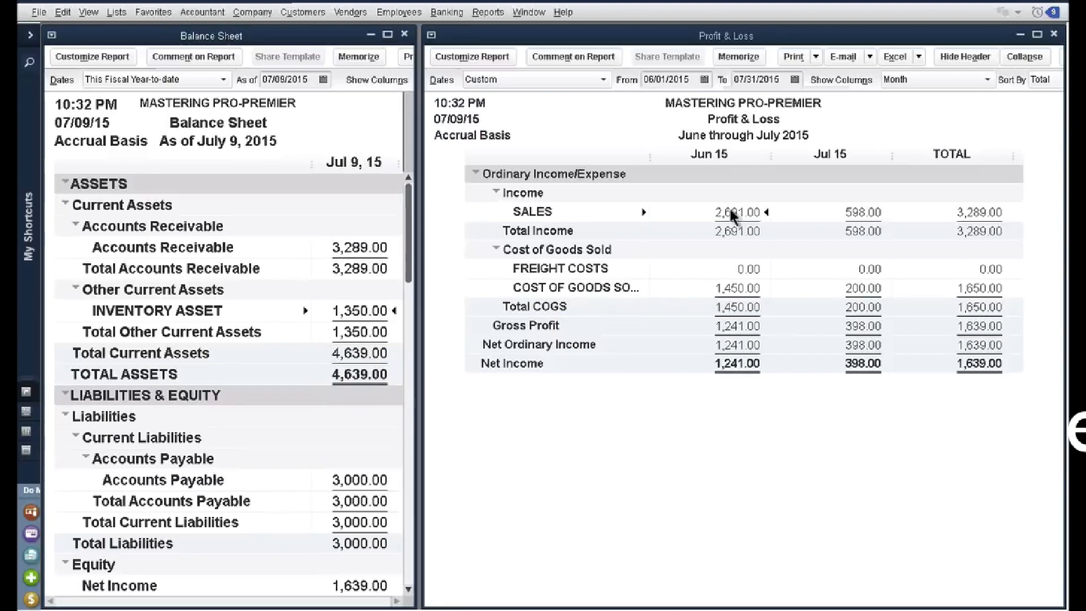
double_click(731, 214)
key("XF86AudioRaiseVolume")
key("XF86AudioRaiseVolume")
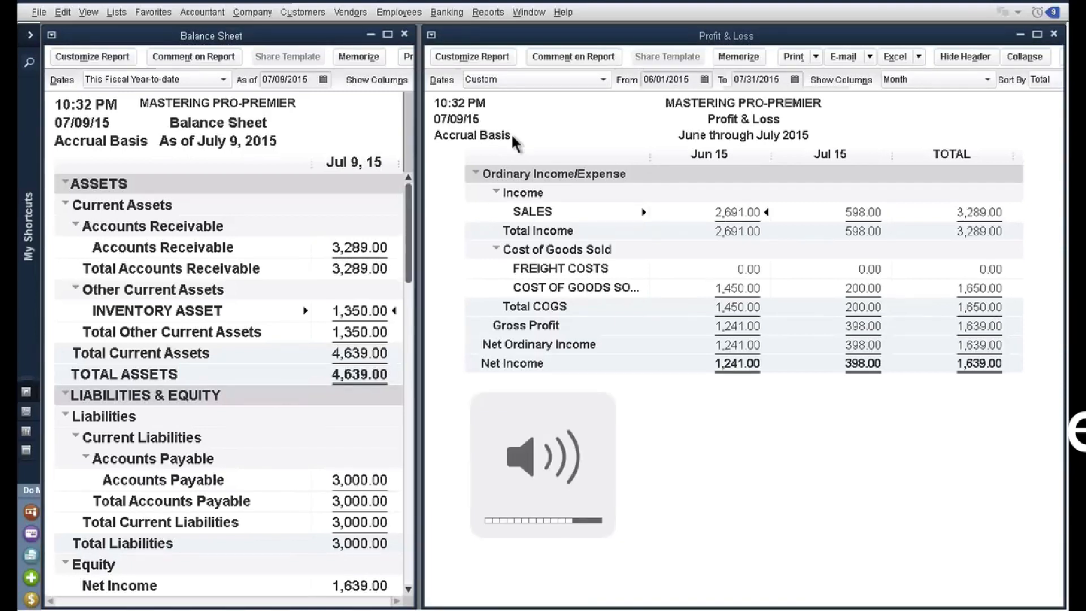
key("XF86AudioLowerVolume")
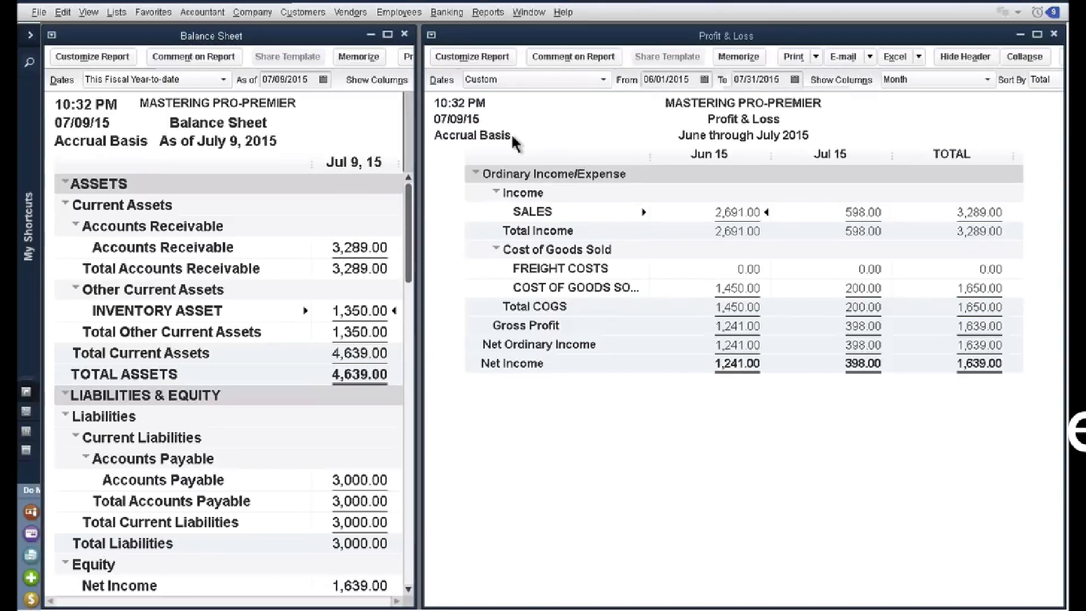
- Open June's ABC CUSTOMER invoice for 900 Socks from the Profit & Loss and delete it
double_click(734, 213)
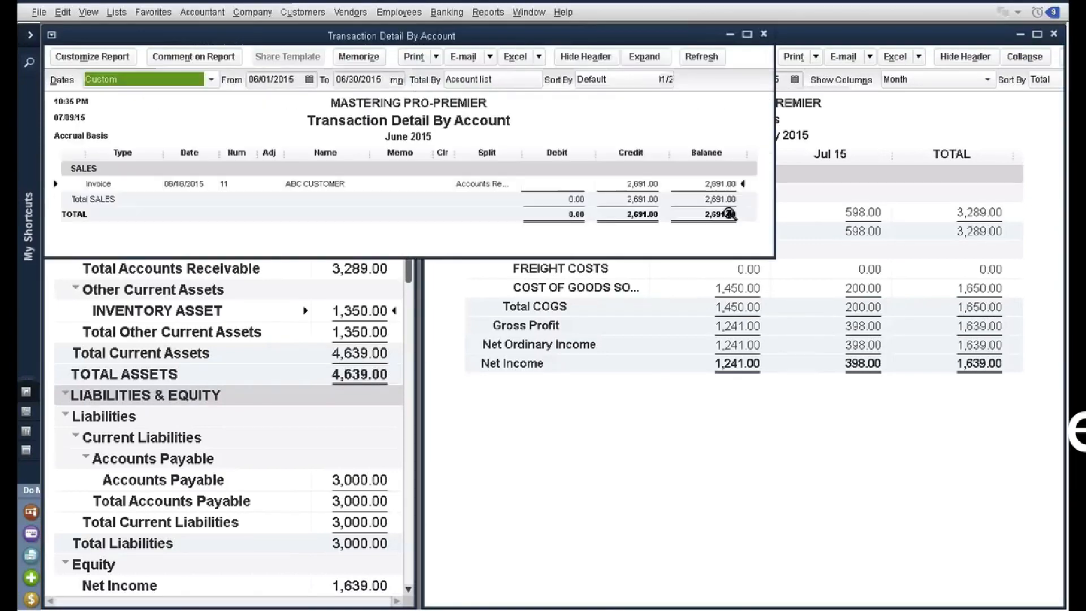
double_click(317, 184)
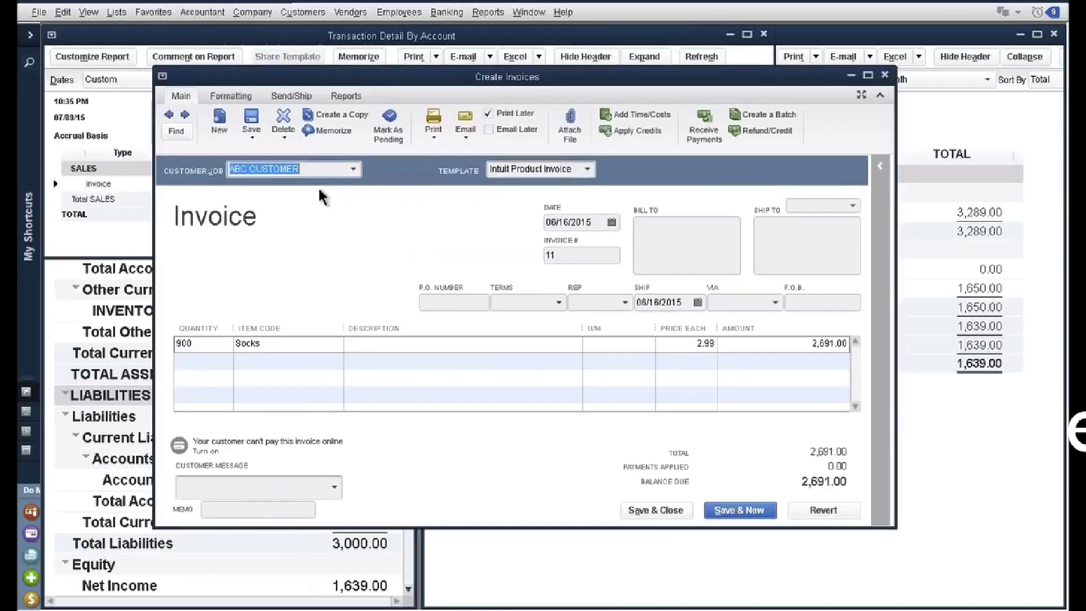
right_click(295, 255)
left_click(330, 351)
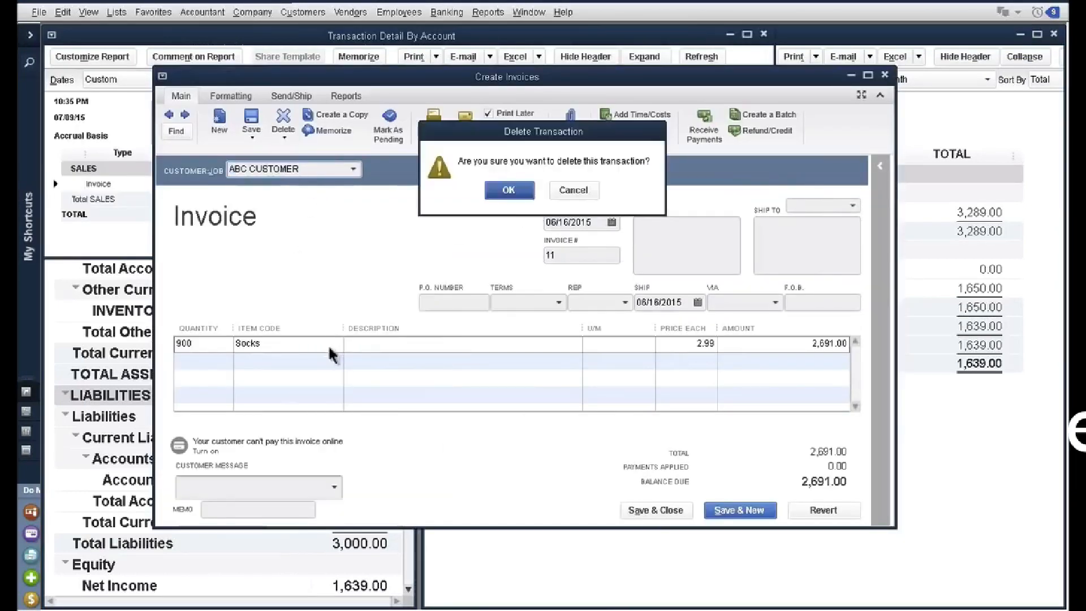
left_click(510, 190)
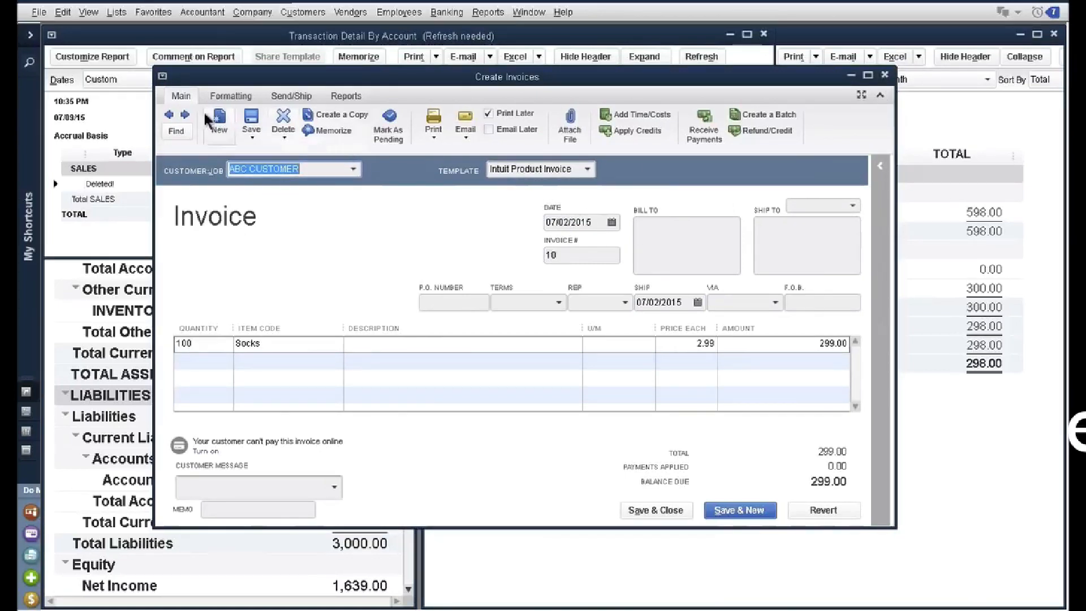
- Delete the 07/02/2015 invoice for 100 Socks and close the June transaction detail without memorizing the report
right_click(284, 277)
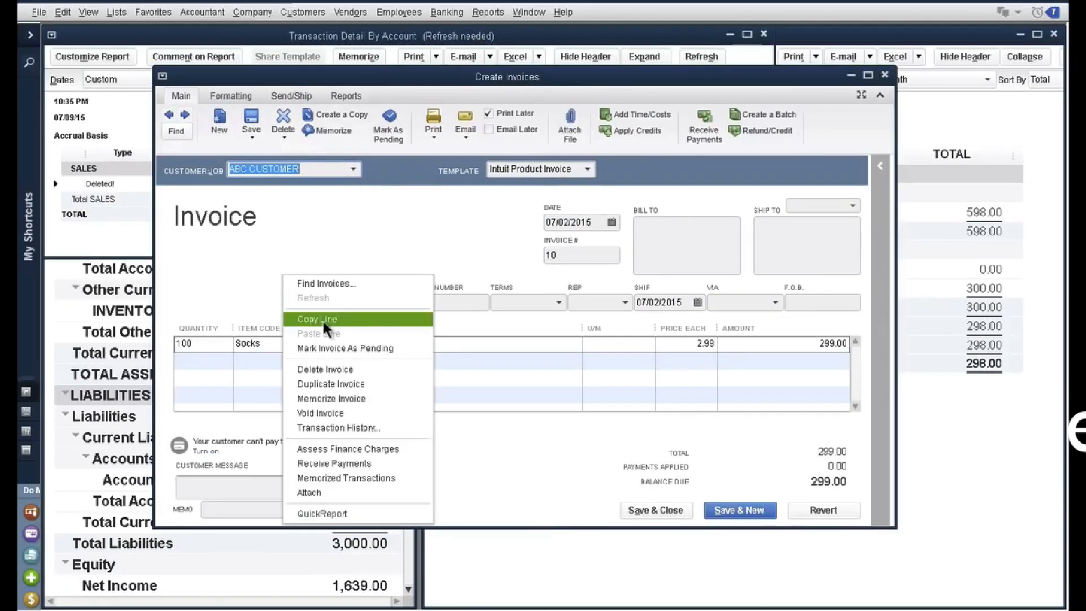
left_click(320, 369)
left_click(506, 189)
left_click(885, 75)
left_click(764, 34)
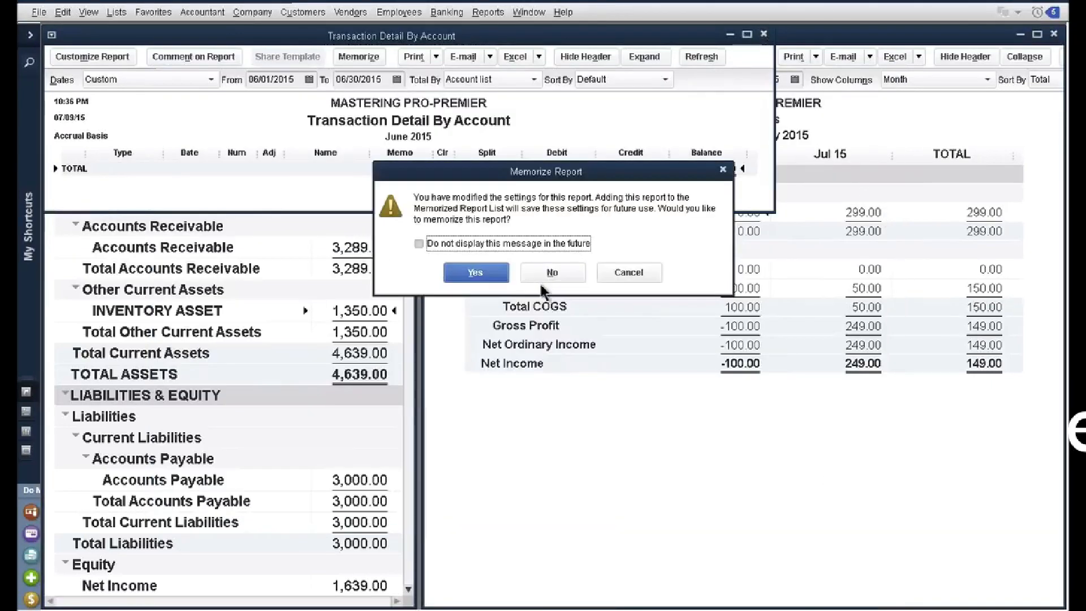
left_click(547, 273)
- Open the 07/04/2015 ABC CUSTOMER invoice from July's sales in the Profit & Loss and delete it
double_click(863, 213)
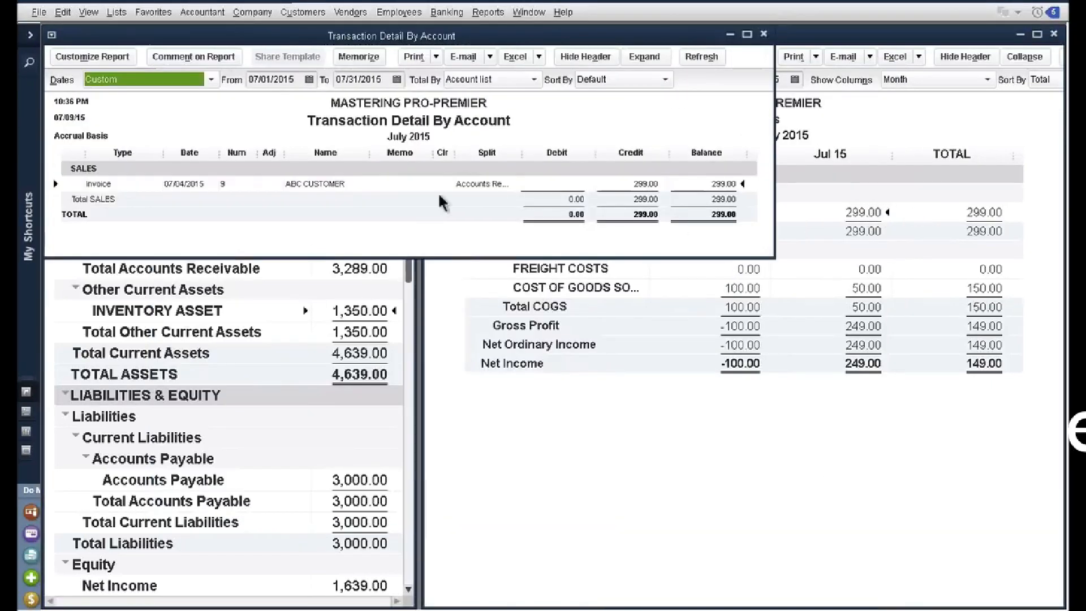
double_click(325, 182)
right_click(356, 242)
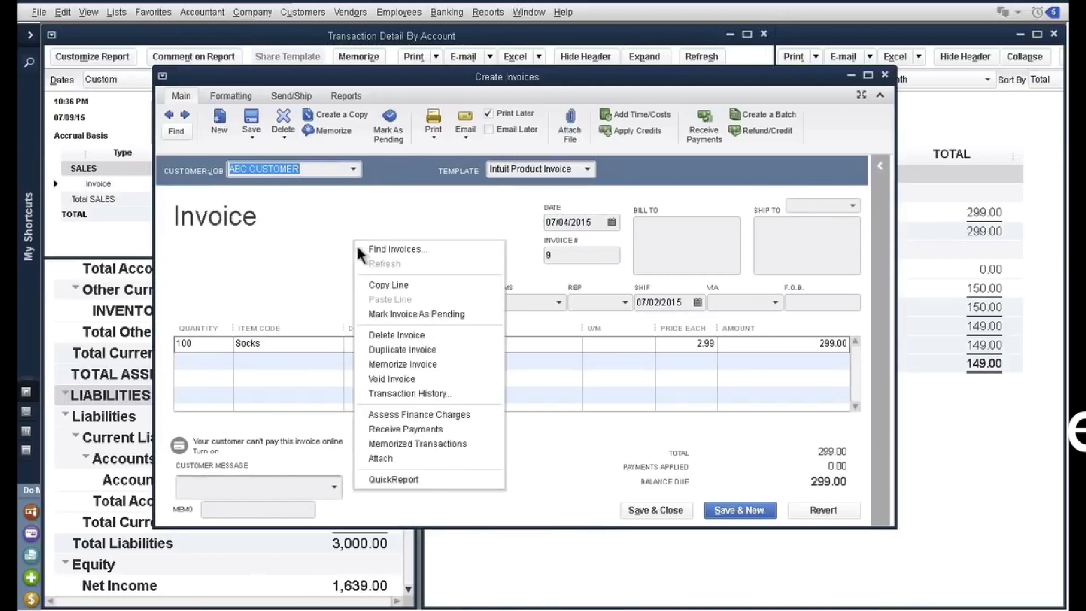
left_click(381, 334)
left_click(513, 187)
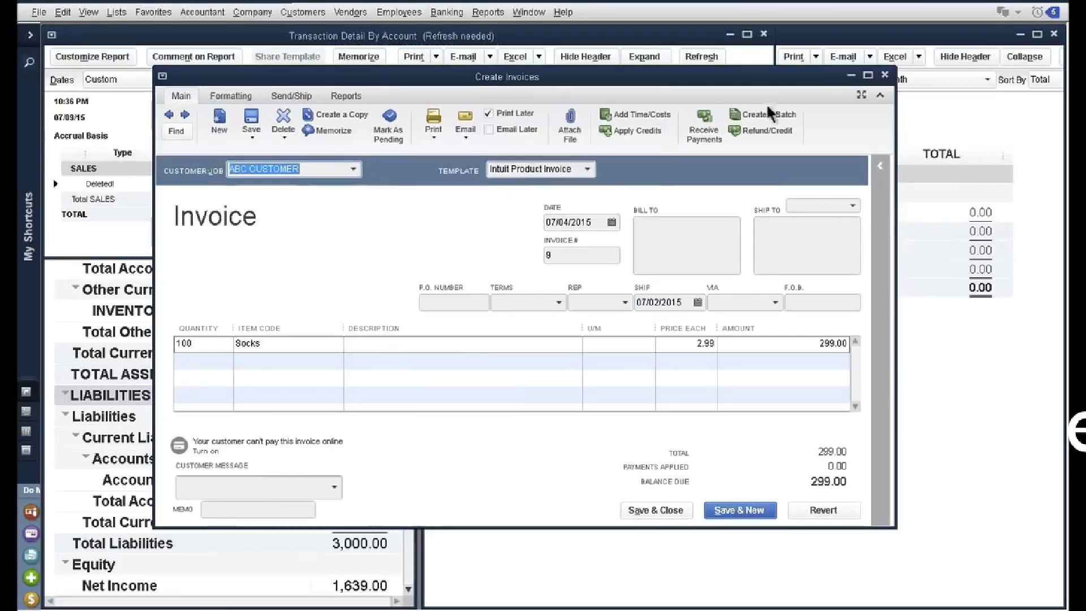
- From the Inventory Asset detail, open and delete CHINA TEXTILE ENTERPRISES LTD's bills for 1,000 Socks dated 05/13/2015 and 06/01/2015
left_click(884, 74)
left_click(763, 34)
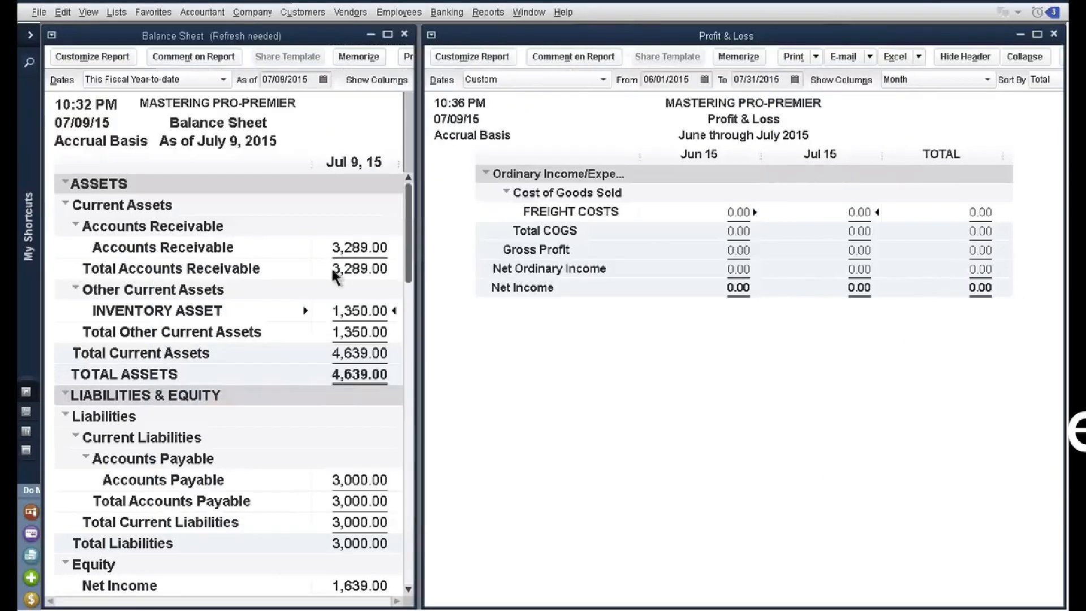
double_click(350, 314)
double_click(356, 224)
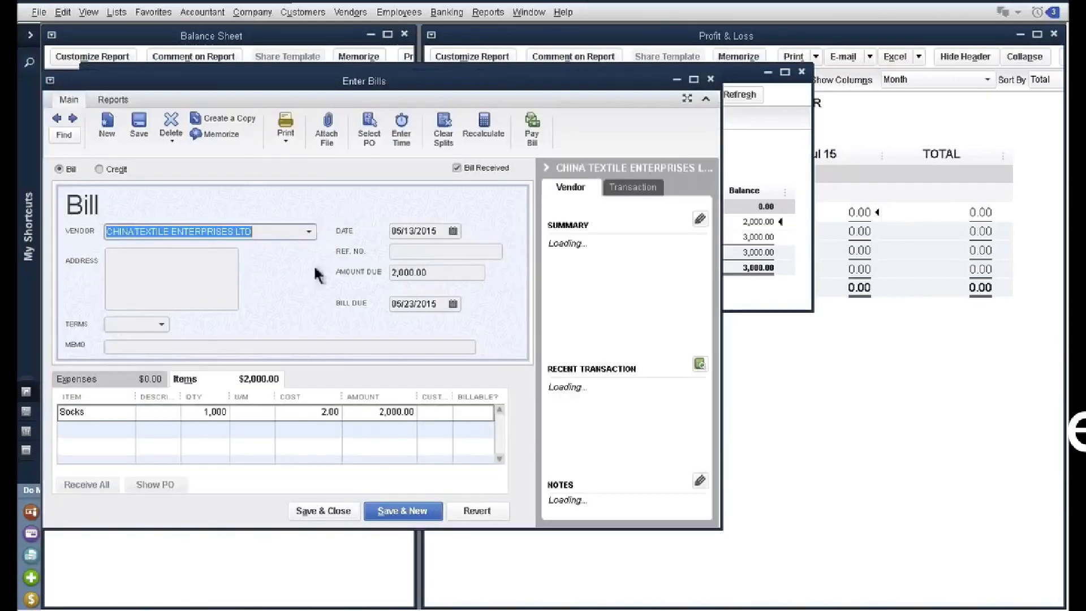
right_click(287, 318)
left_click(315, 409)
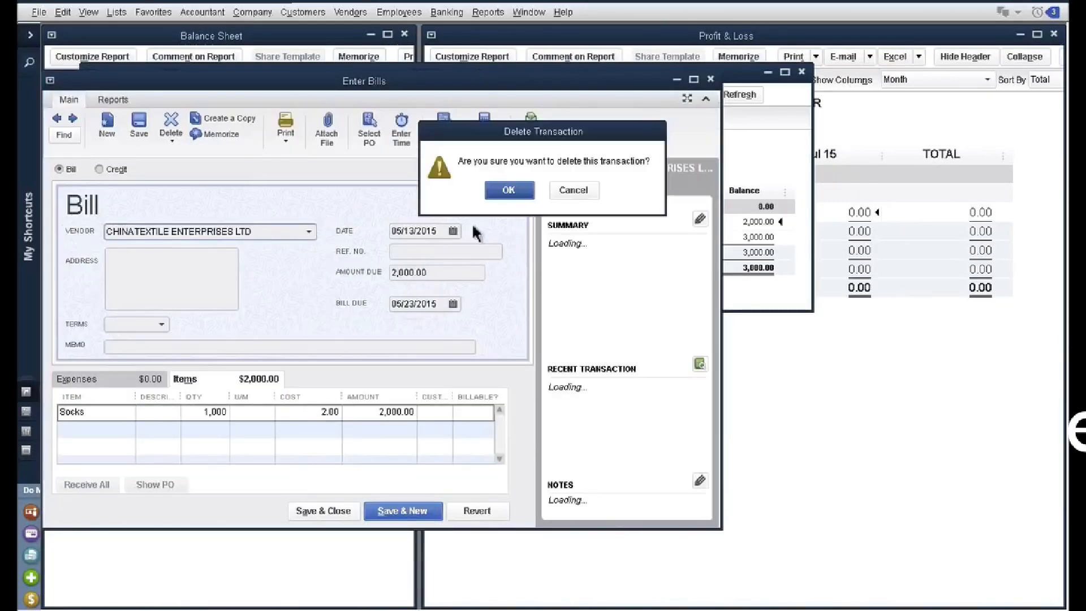
left_click(501, 193)
right_click(308, 333)
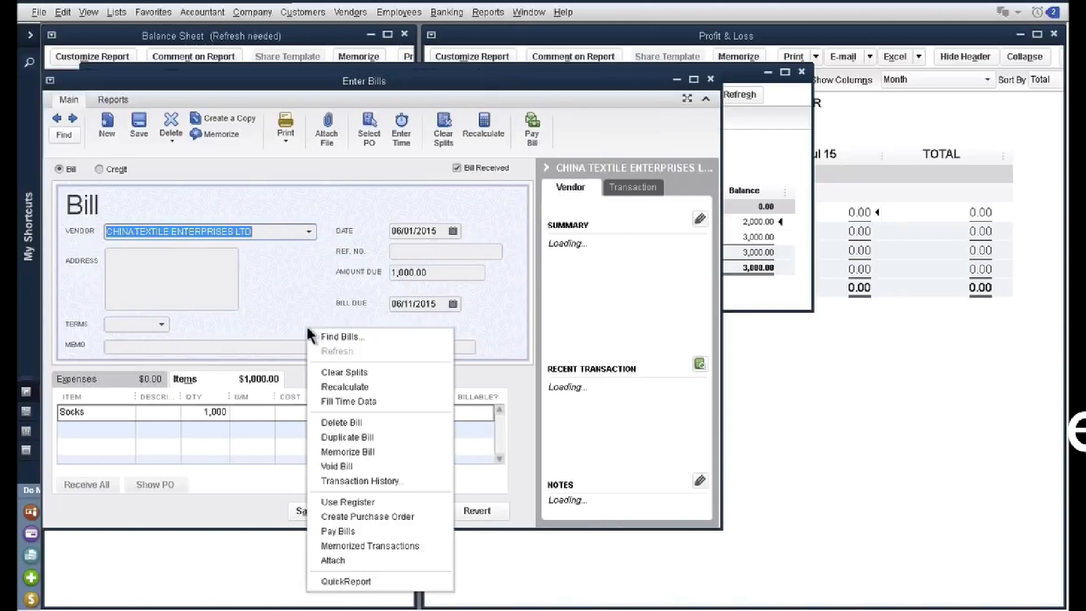
left_click(352, 423)
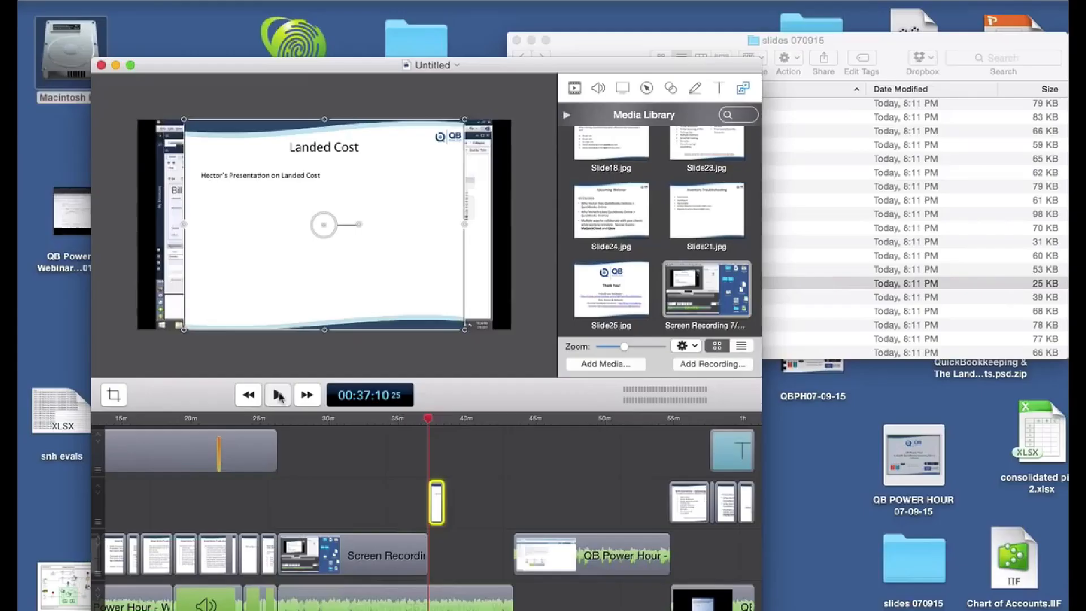
left_click(278, 394)
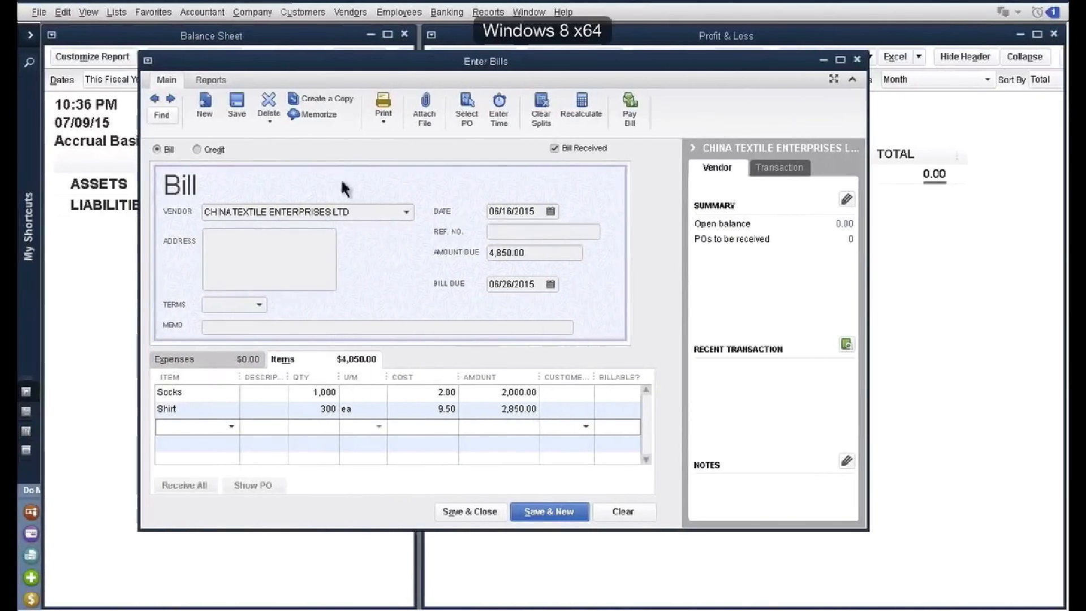
- Reselect the Socks and Shirt items on the China Textile bill and enter the Shirt quantity as 300 ea
left_click_drag(296, 66, 352, 71)
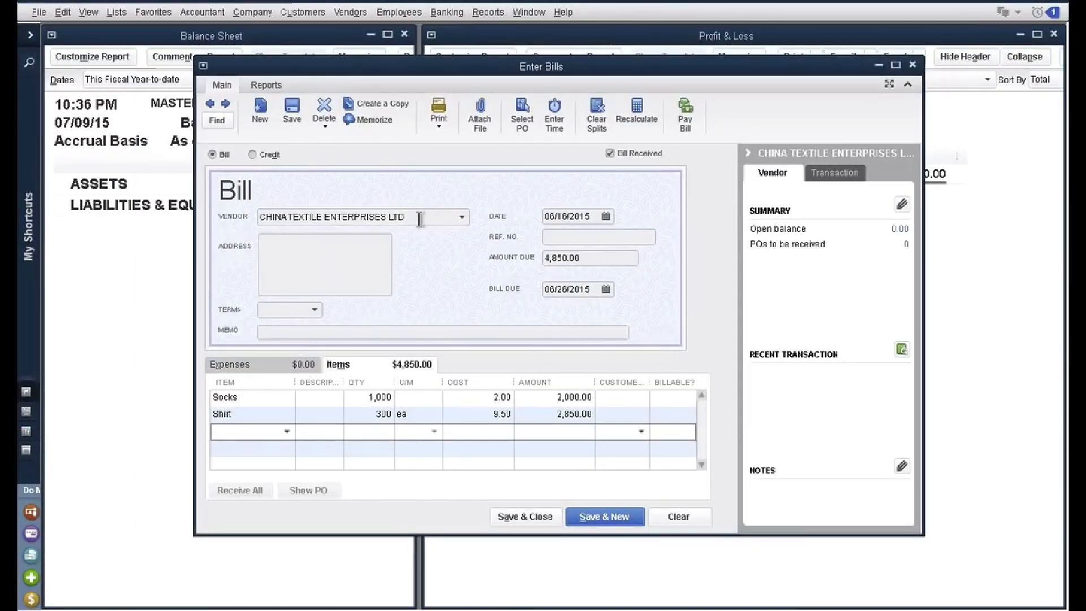
left_click_drag(374, 397, 413, 399)
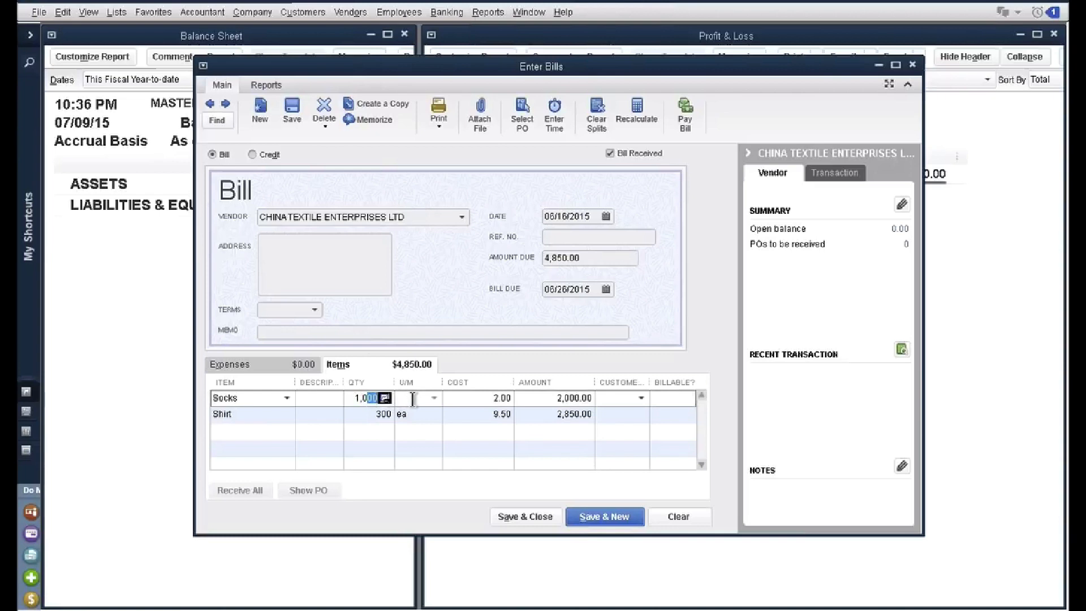
left_click(286, 398)
left_click(249, 467)
left_click(281, 415)
left_click(287, 415)
left_click(238, 470)
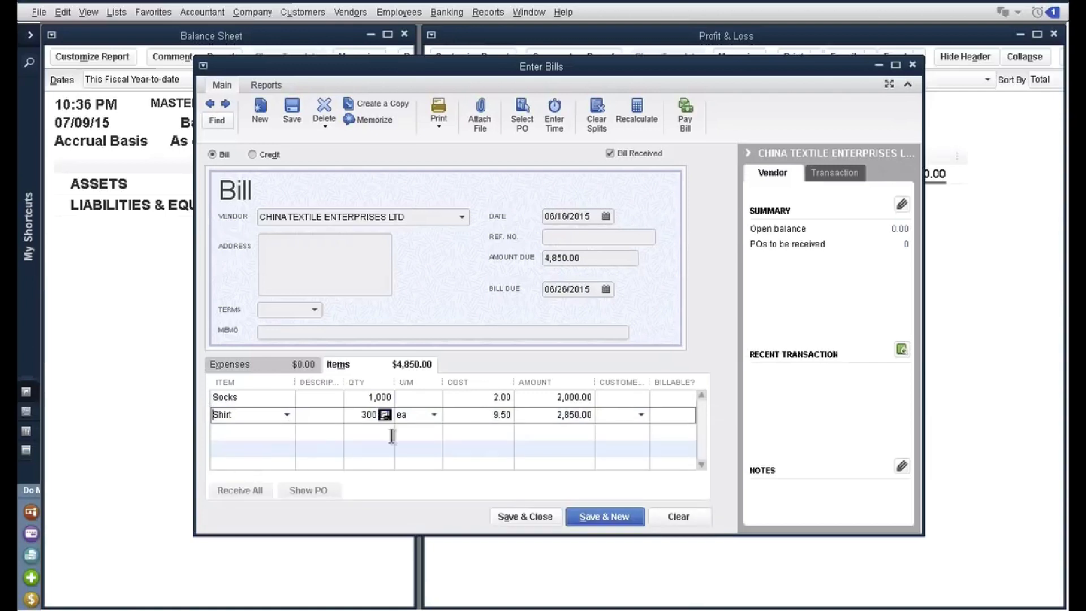
left_click_drag(362, 416, 400, 423)
type("3")
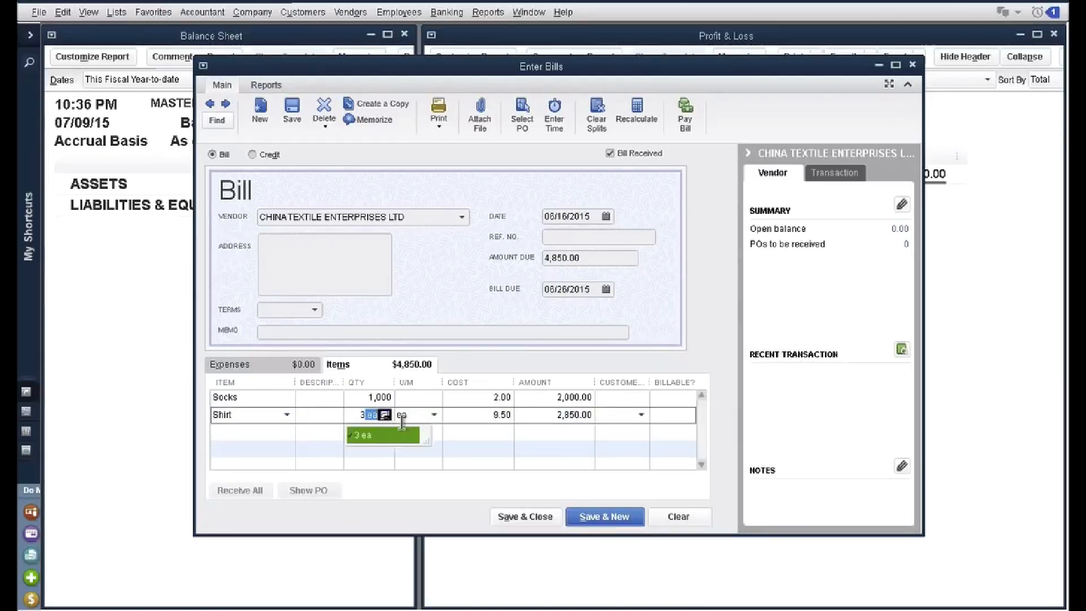
key("Tab")
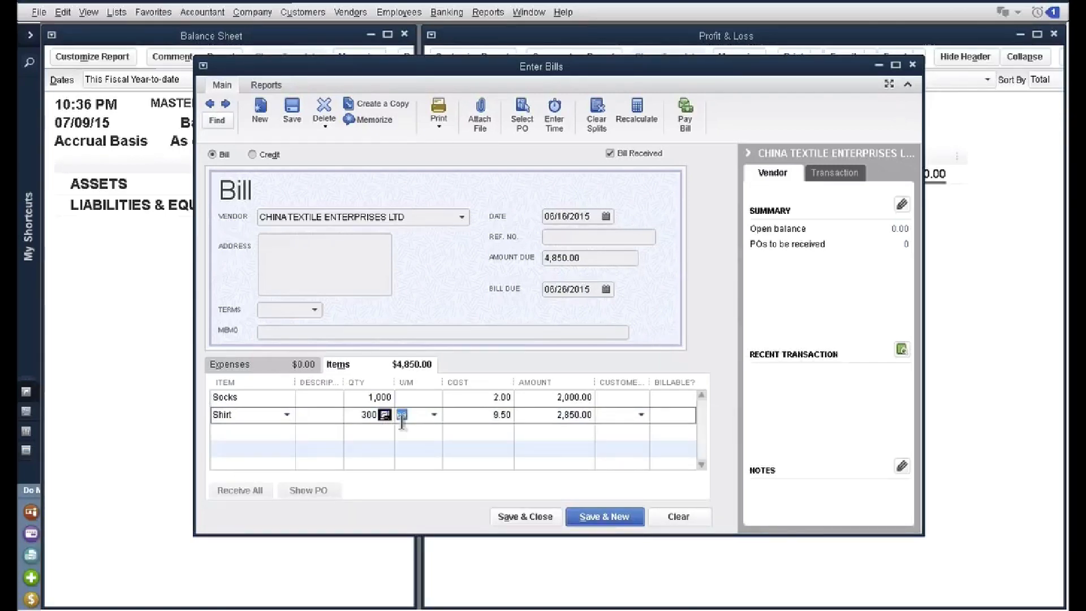
- Check the China Textile bill's amount due and line quantities, then save it and start a new bill
left_click(594, 257)
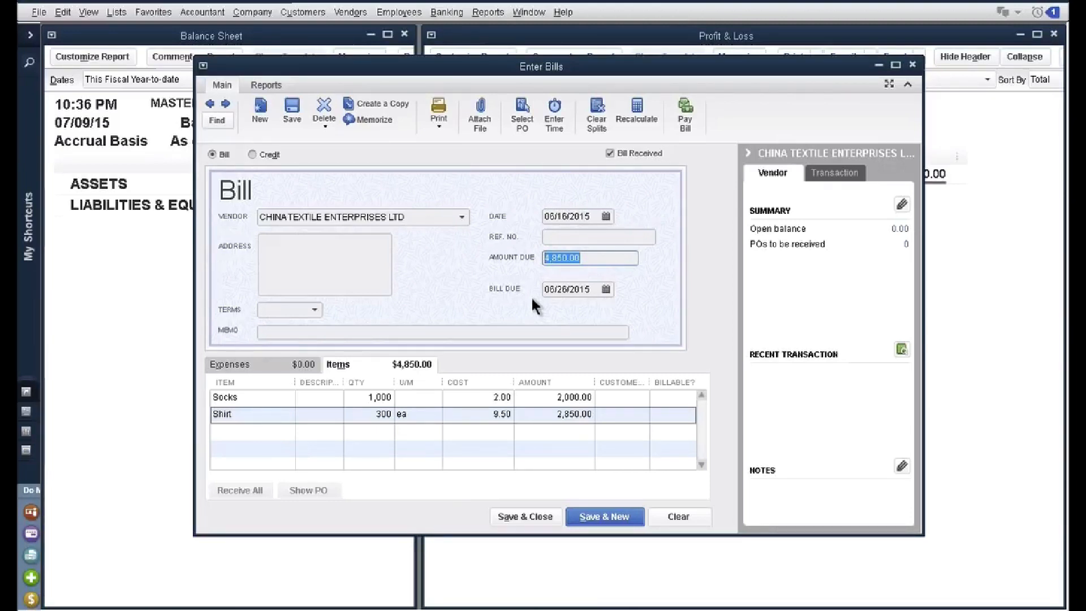
left_click(374, 399)
left_click(385, 414)
left_click(263, 402)
left_click(586, 257)
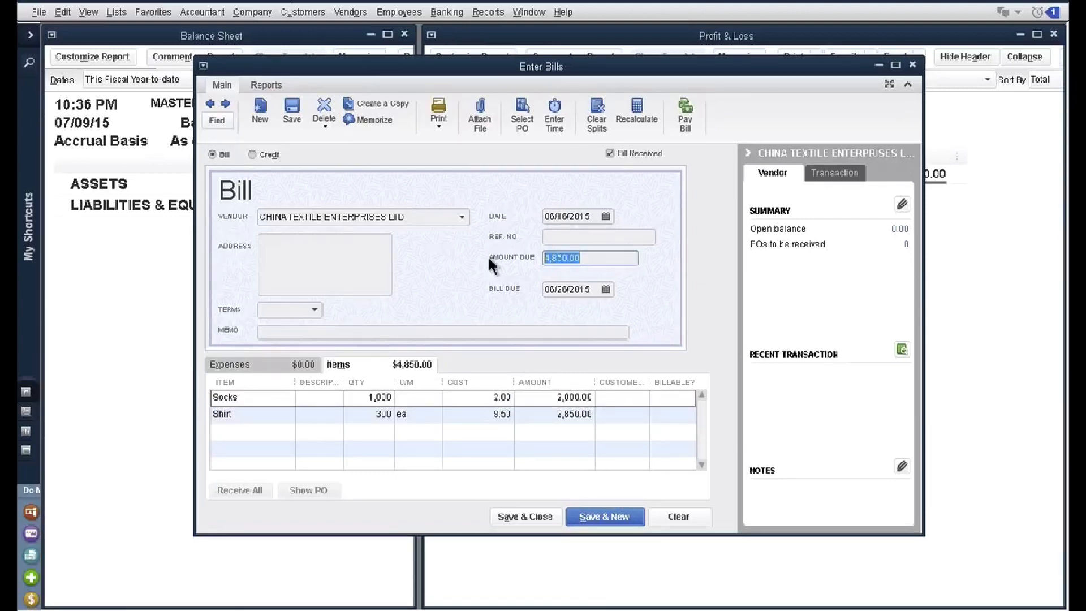
left_click(618, 518)
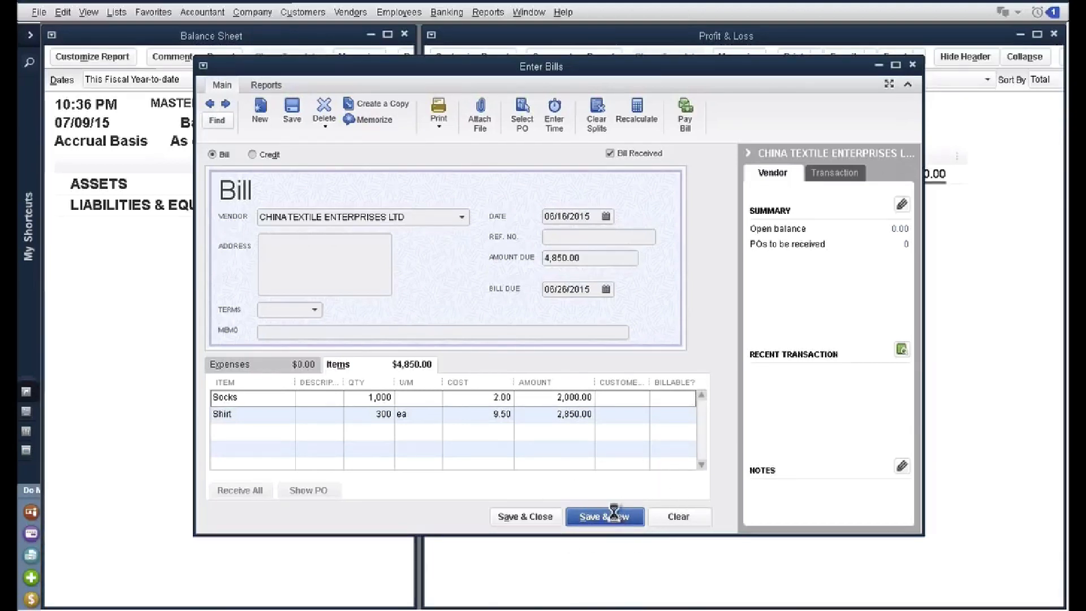
- Make the new bill out to INTERNATIONAL FREIGHT CO. with an amount due of 4,200.00
left_click(463, 217)
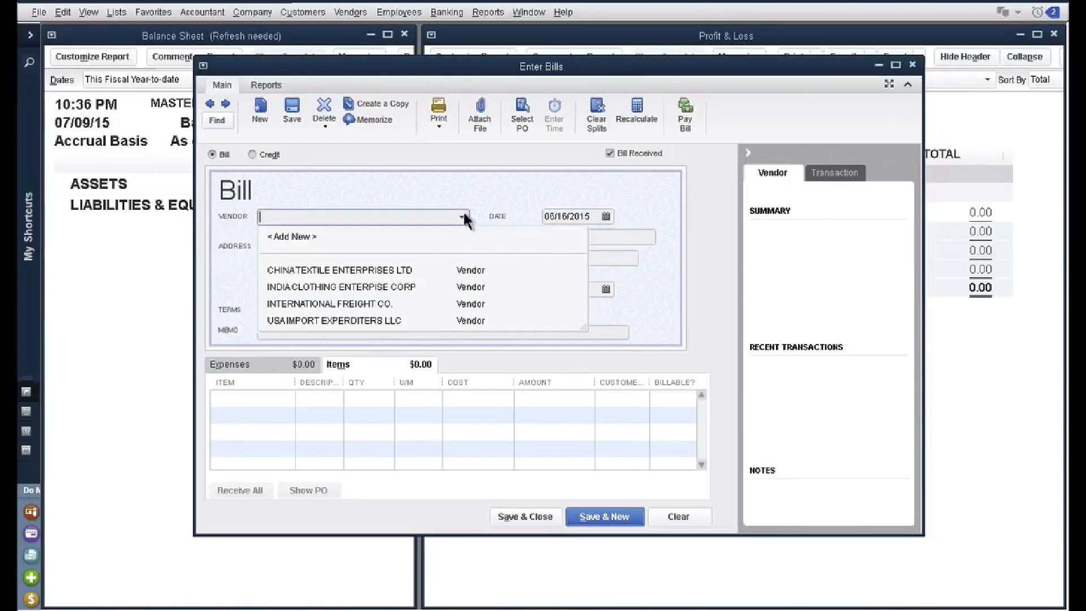
left_click(352, 308)
key("Tab")
type("4200")
key("Tab")
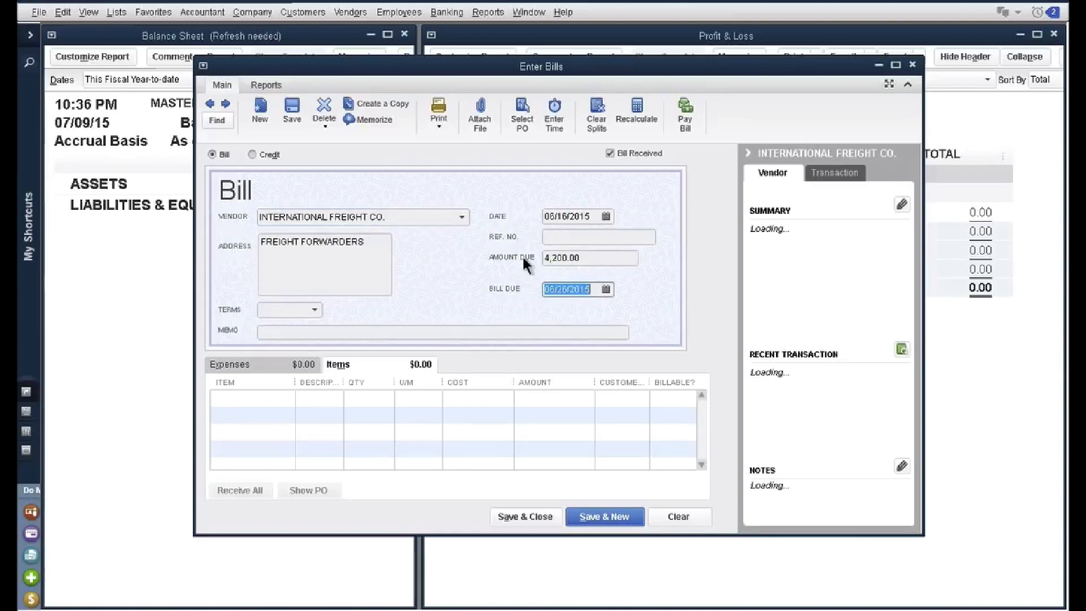
- Charge the freight bill to the FREIGHT COSTS expense account, save and close it, and refresh the Balance Sheet
left_click(258, 369)
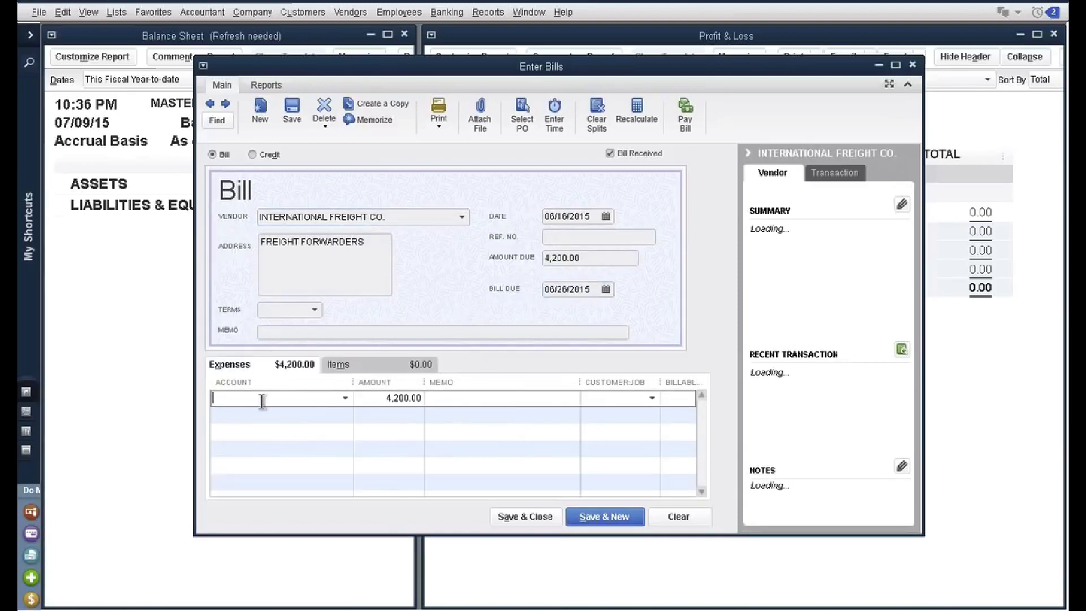
type("FREIGHT COSTS")
left_click(266, 451)
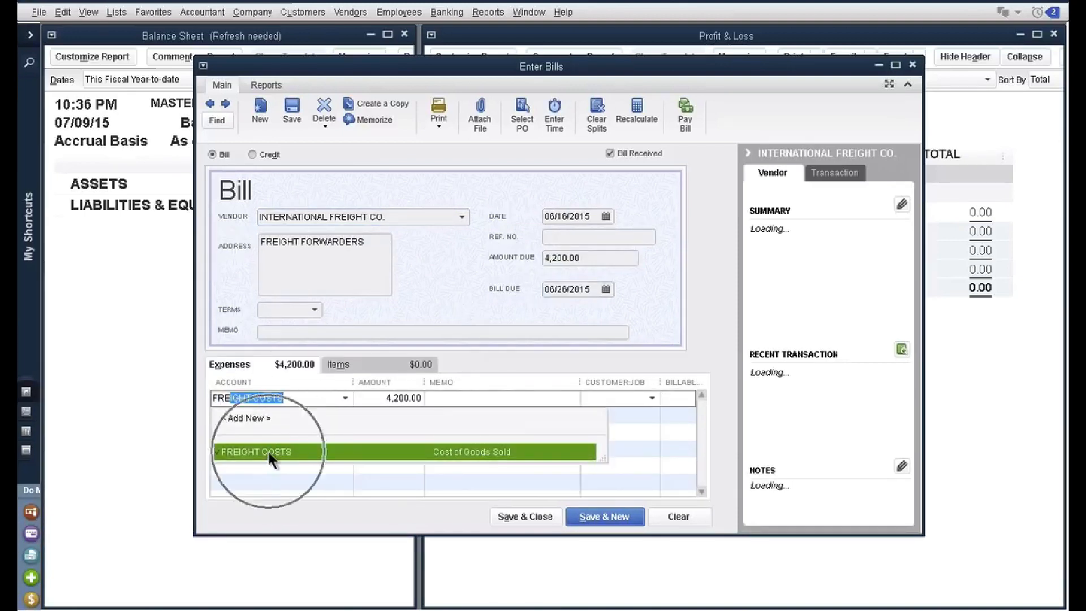
left_click(276, 416)
left_click(288, 393)
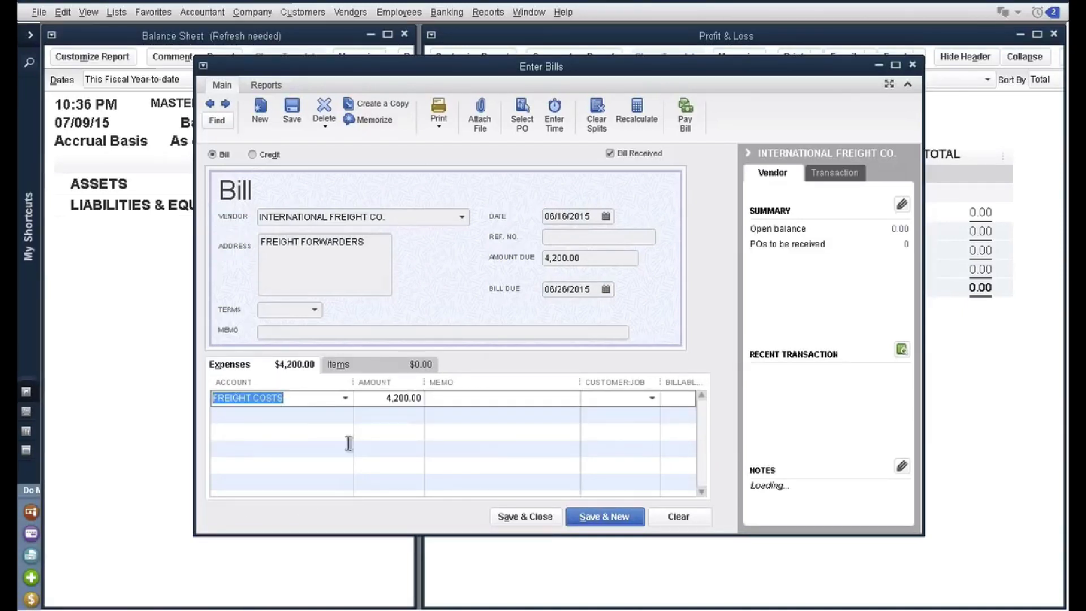
left_click(540, 514)
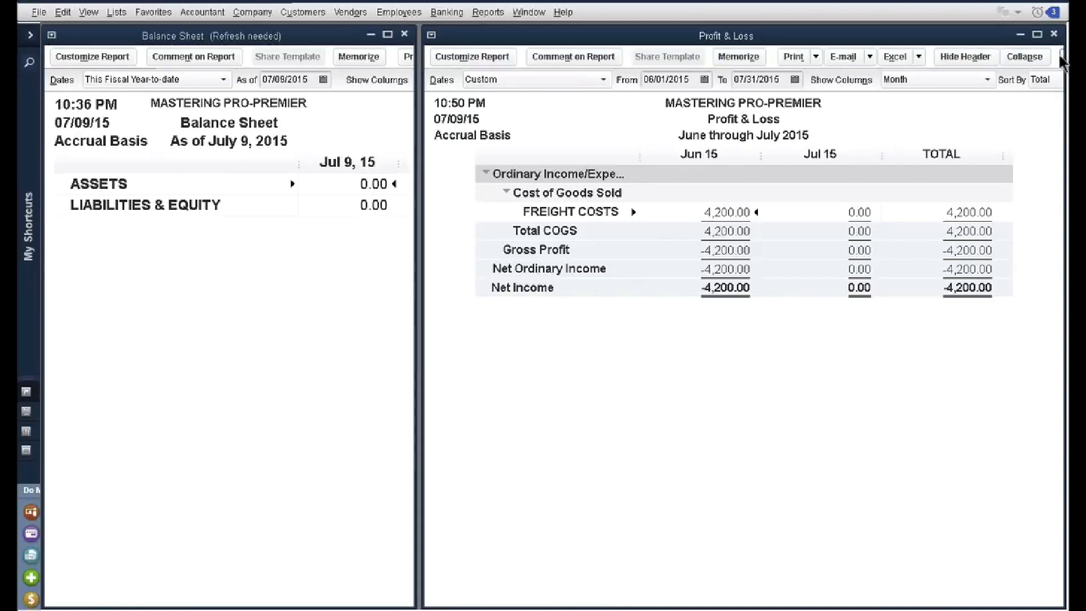
left_click(330, 340)
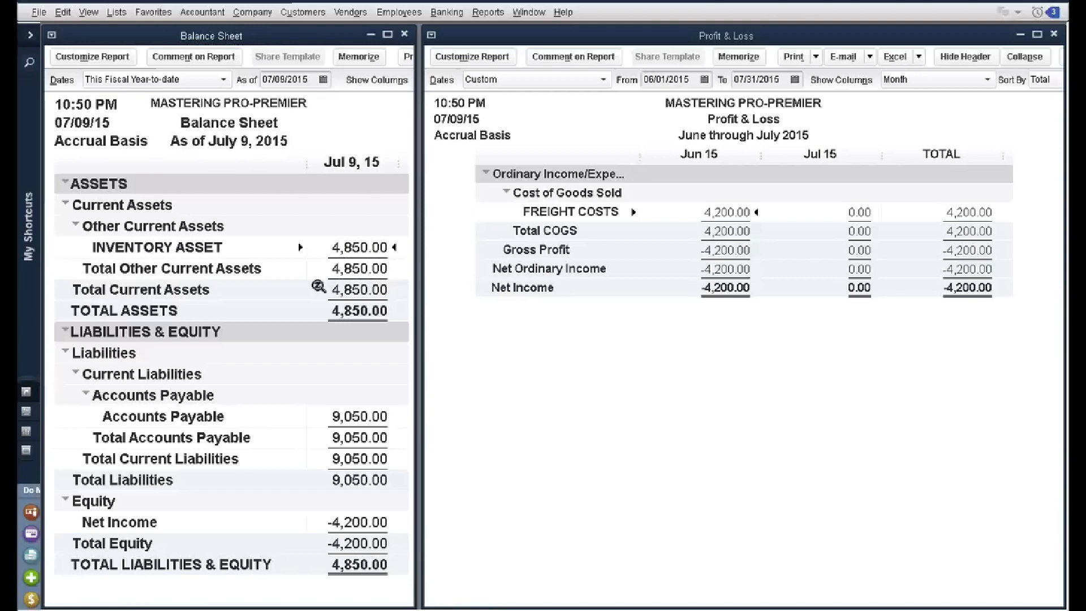
- Create a new invoice for ABC CUSTOMER dated 07/02/2015
left_click(255, 15)
mouse_move(303, 13)
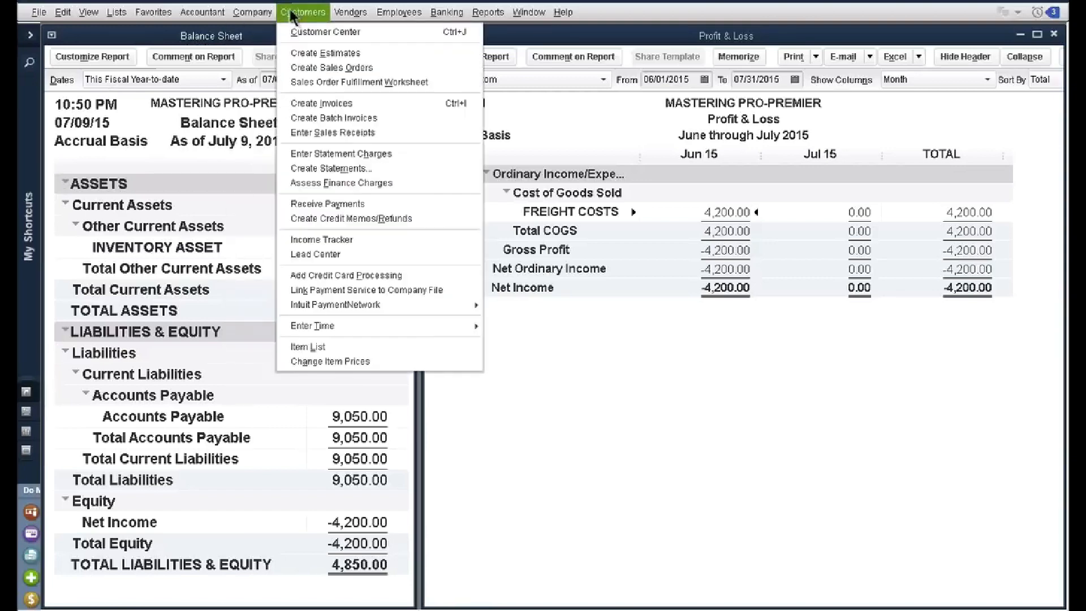
left_click(310, 100)
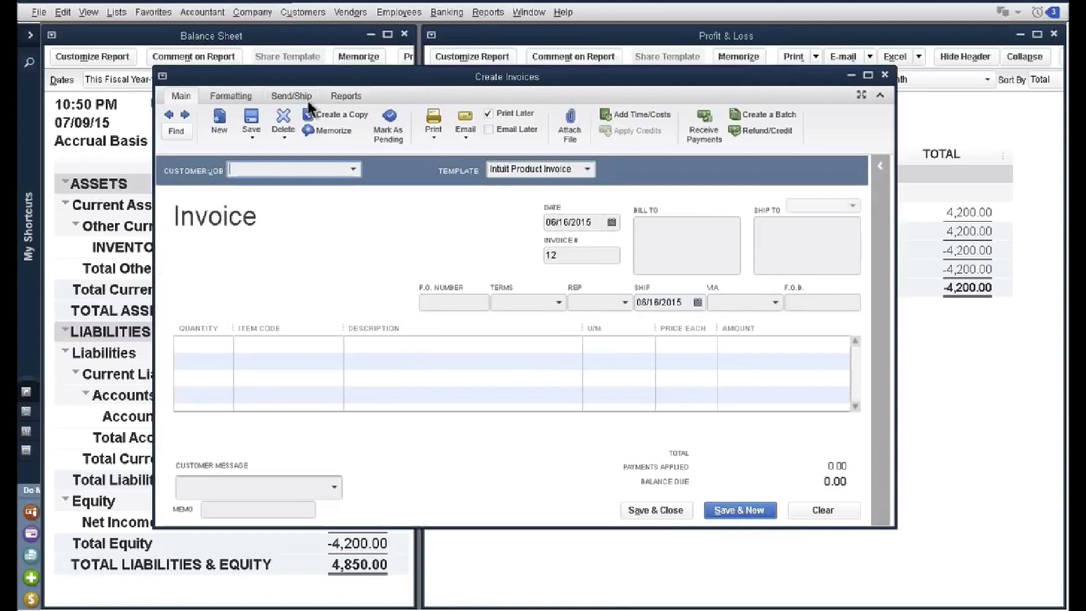
left_click(611, 222)
left_click(664, 247)
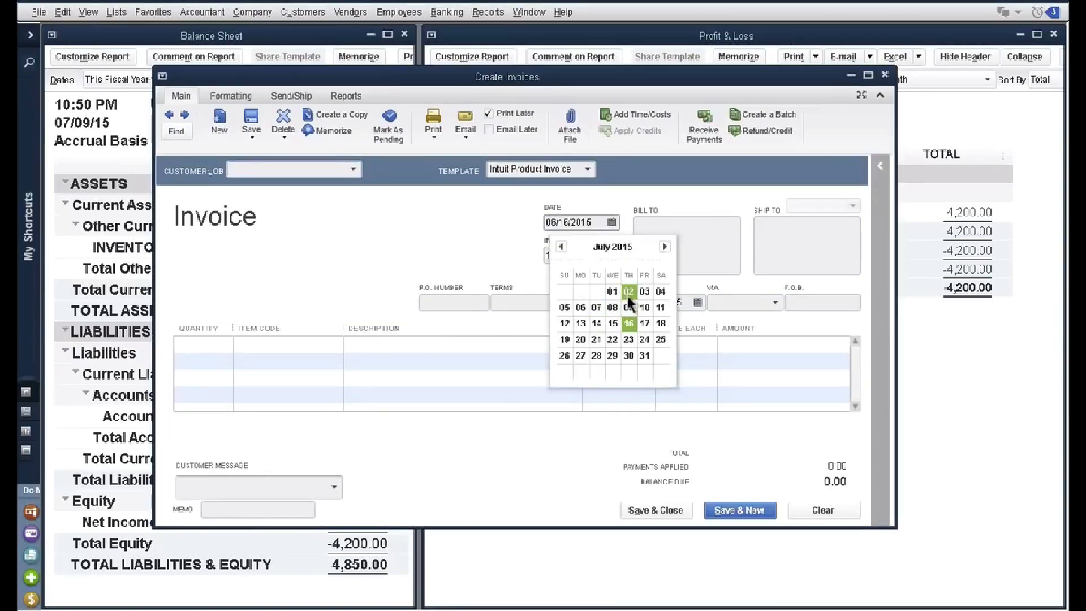
left_click(628, 291)
left_click(352, 169)
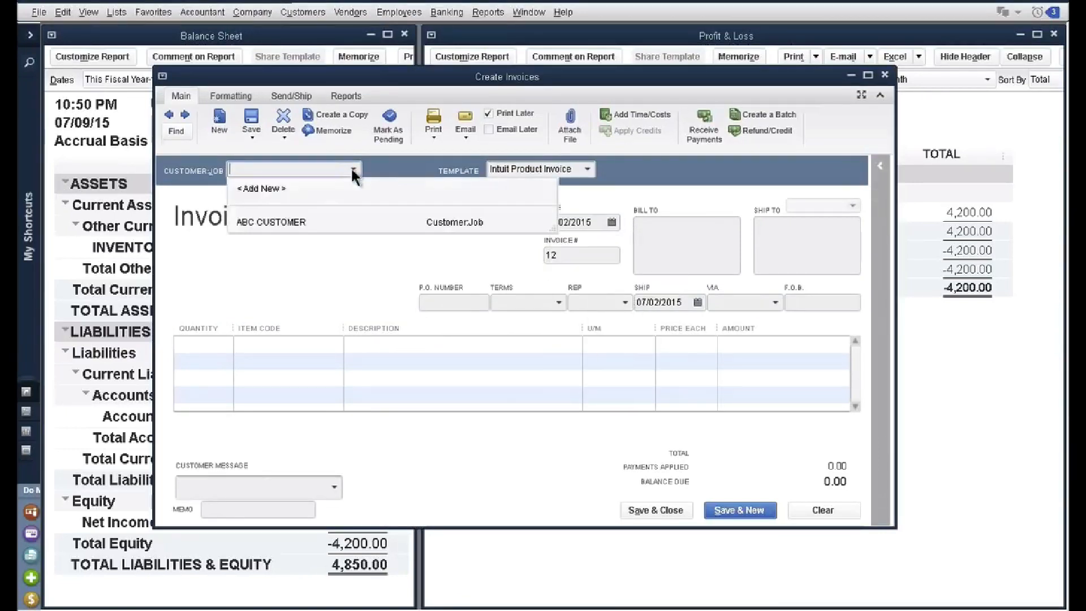
left_click(296, 222)
left_click(459, 123)
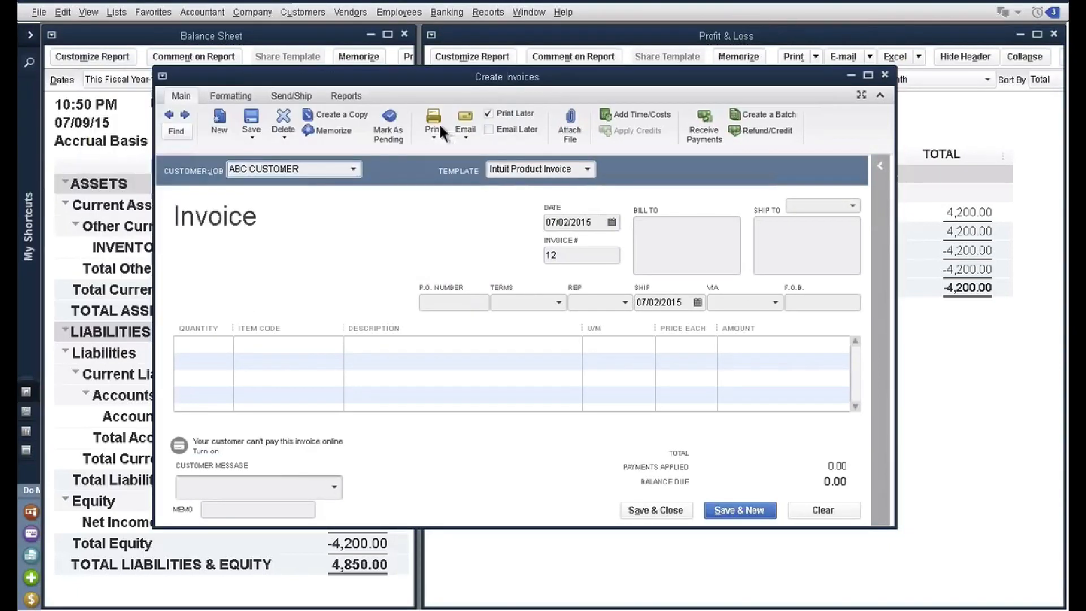
- Add a line for 100 Shirt to the invoice, then save and close it
left_click(224, 344)
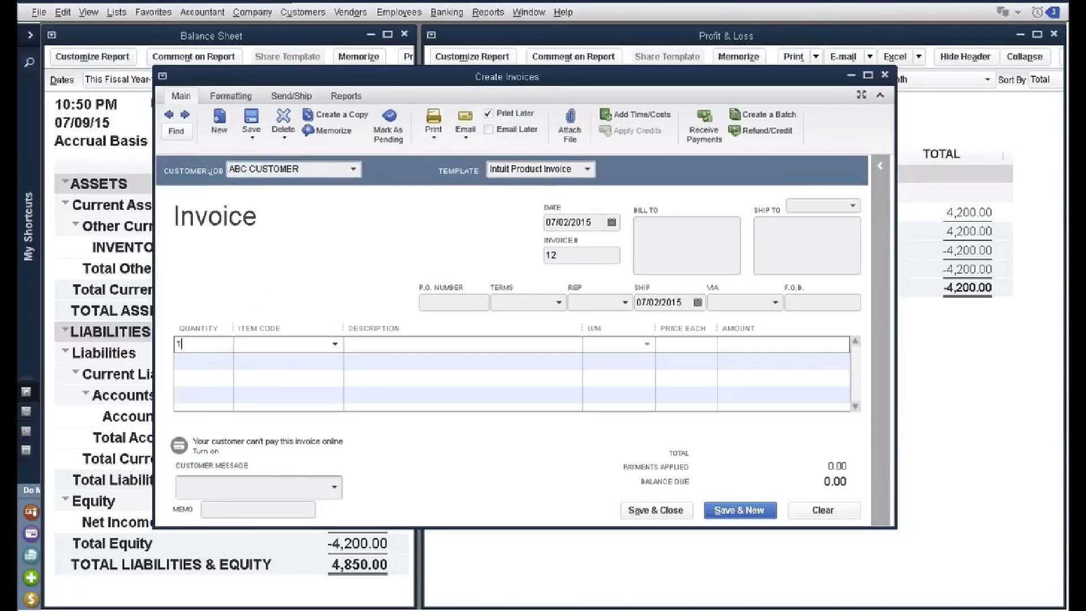
key("Tab")
left_click(335, 344)
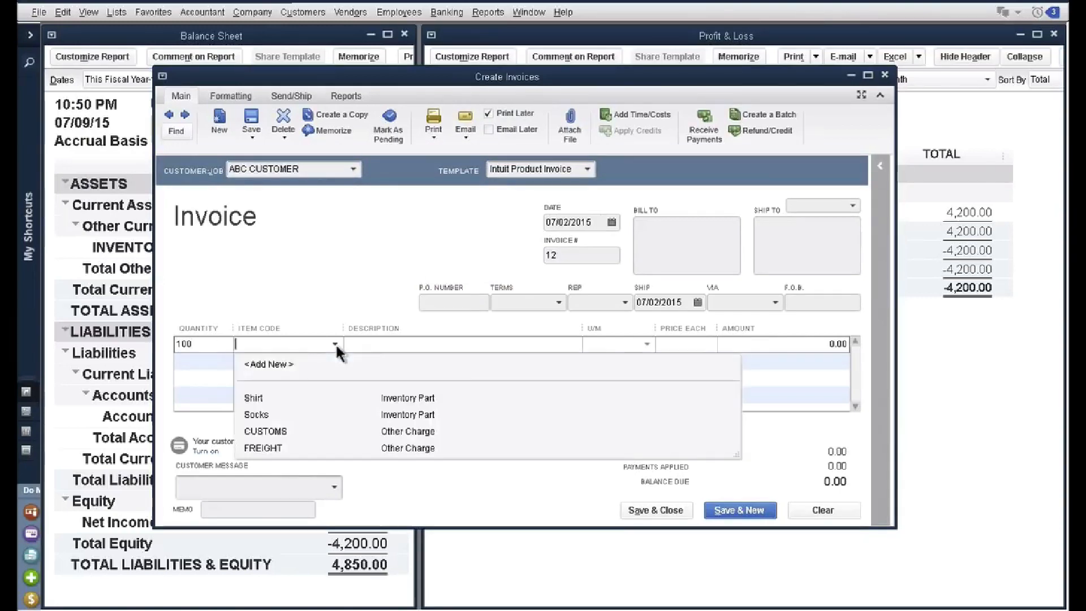
left_click(257, 398)
left_click(656, 509)
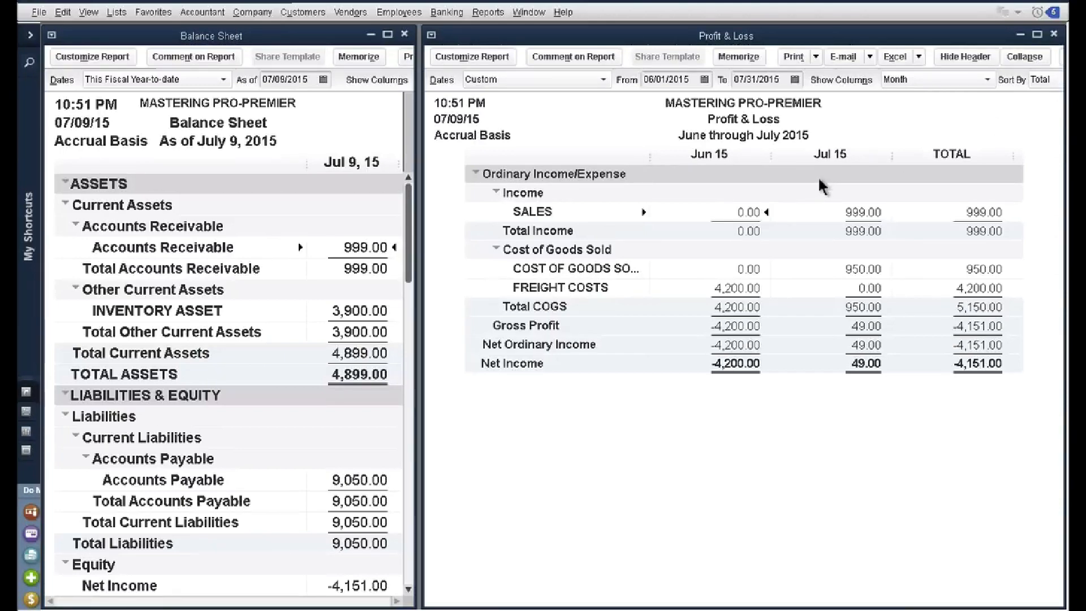
- Open the 07/02/2015 ABC CUSTOMER invoice from July's sales in the Profit & Loss and set its Shirt quantity to 1
double_click(860, 213)
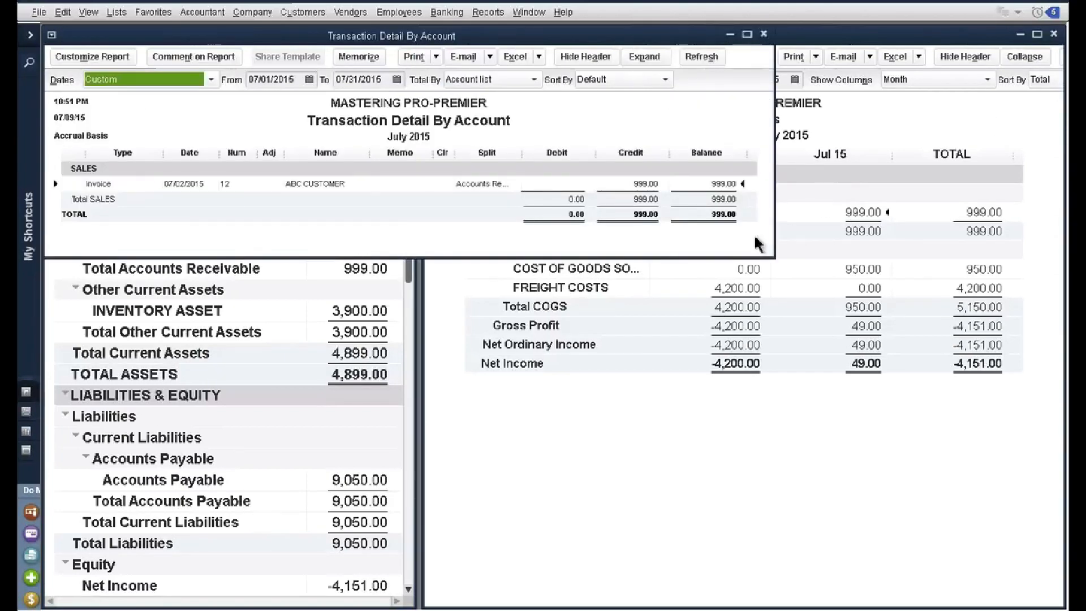
double_click(648, 185)
double_click(192, 344)
type("1")
- Add a line for 1 Socks to the invoice, save and record the changes, and close the July transaction detail
left_click(188, 361)
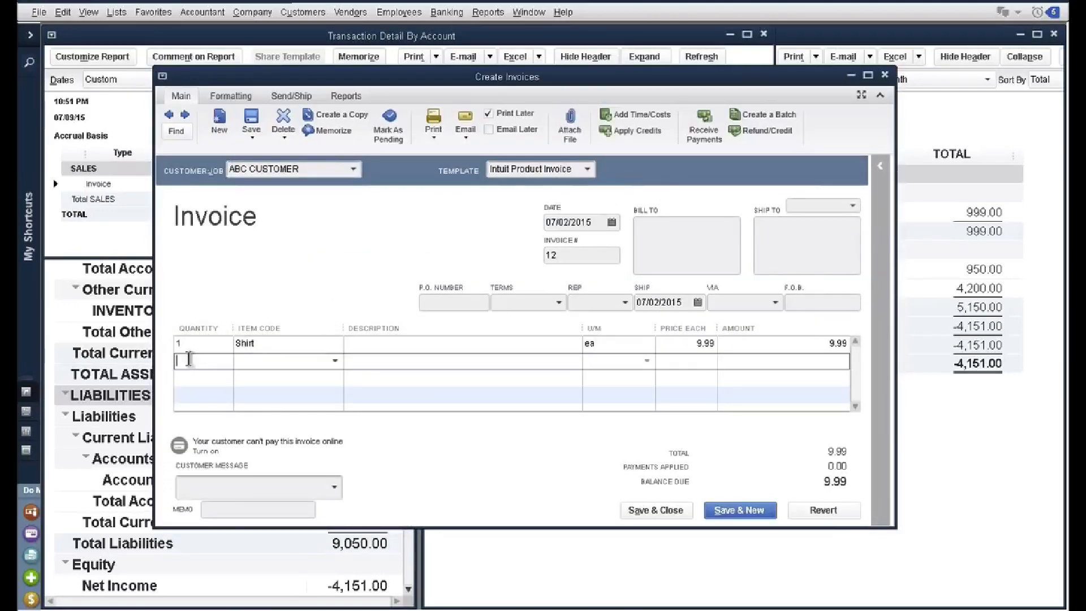
left_click(261, 362)
type("Socks")
key("Tab")
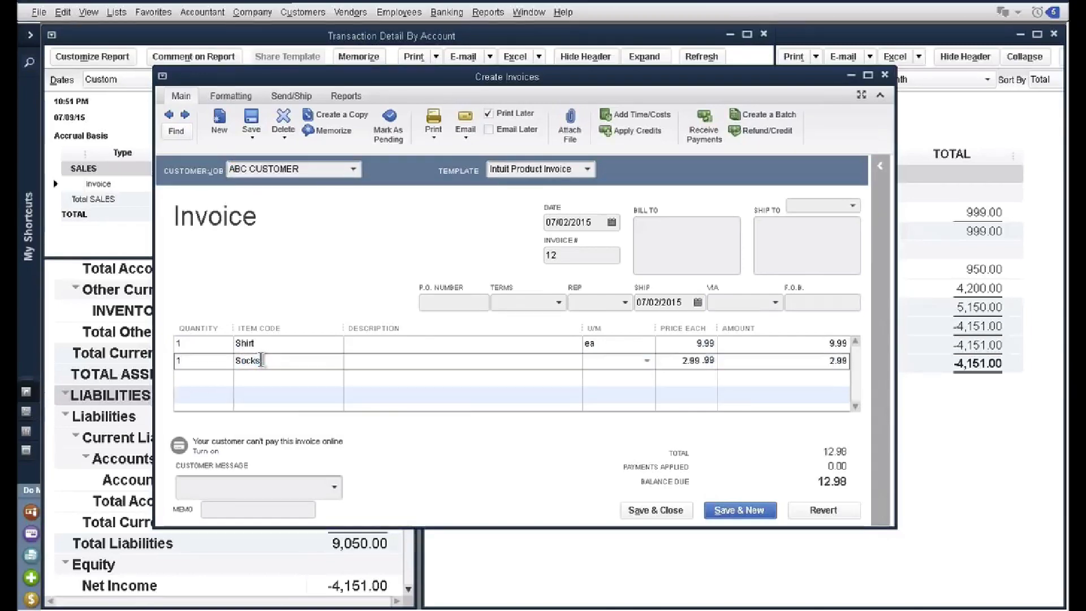
left_click(657, 509)
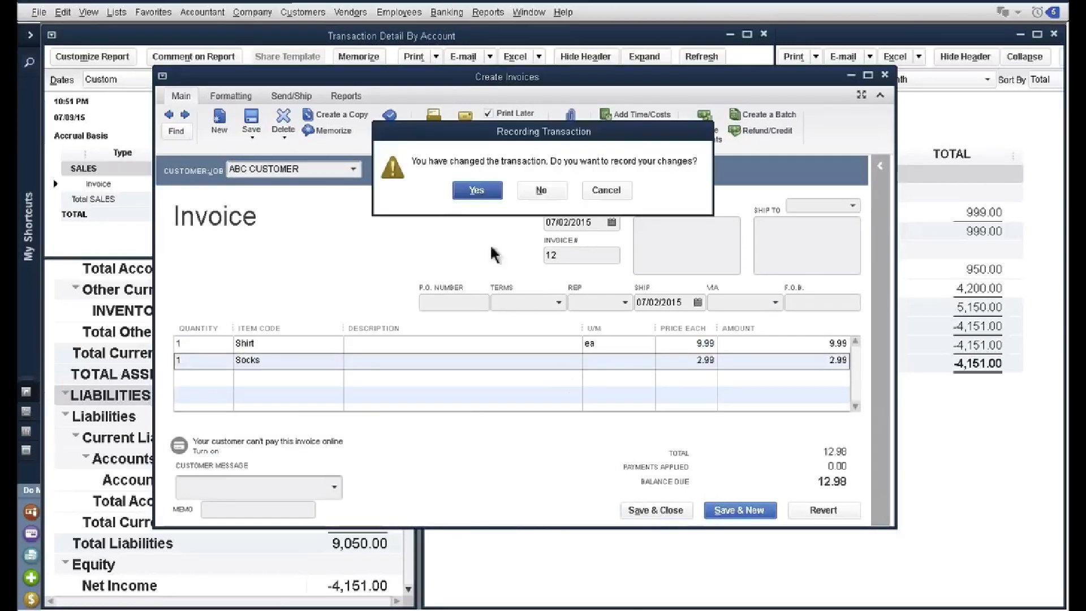
left_click(471, 194)
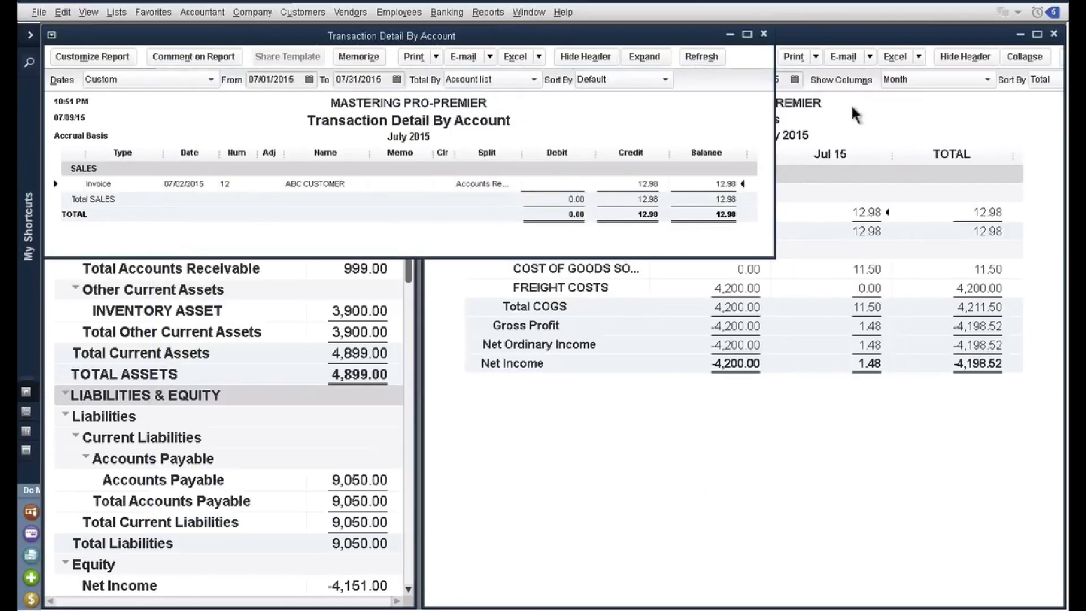
left_click(763, 35)
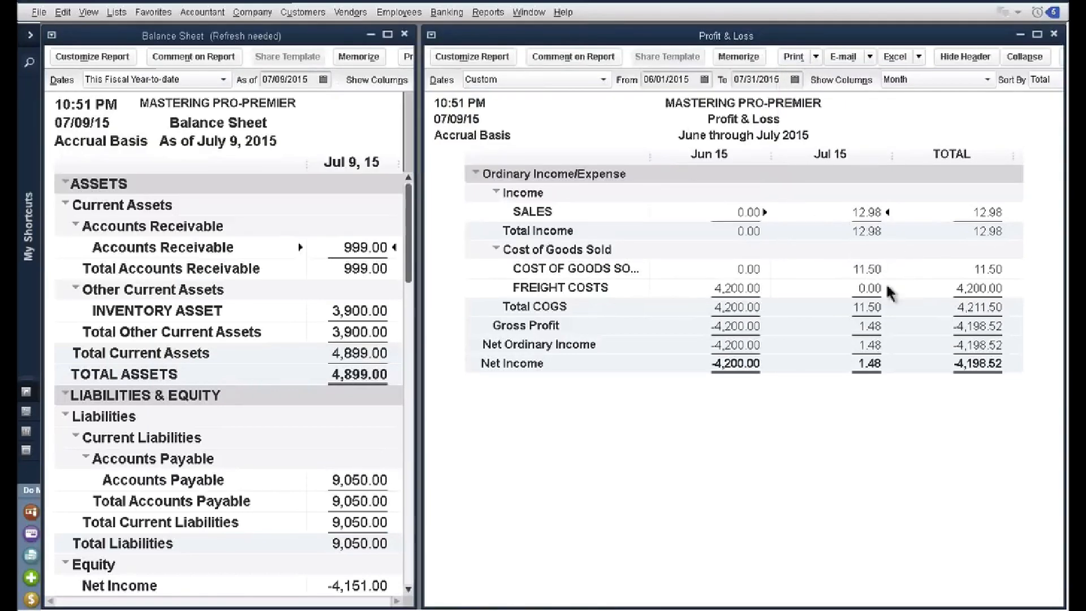
- Open the CHINA TEXTILE ENTERPRISES LTD bill from the balance sheet's inventory asset transactions and set its Shirt cost to 6.27
double_click(868, 268)
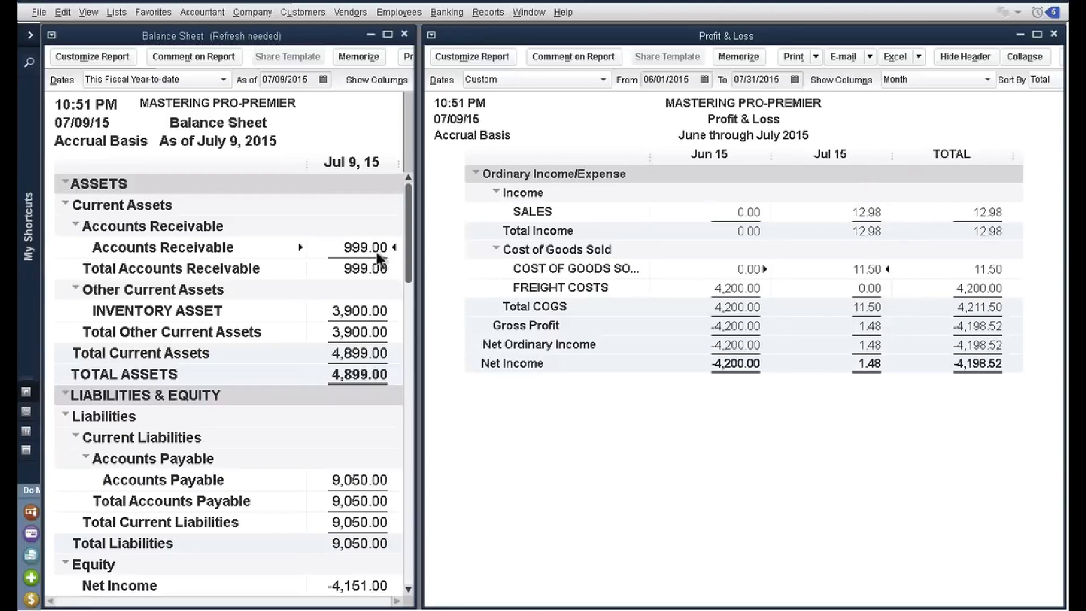
double_click(353, 310)
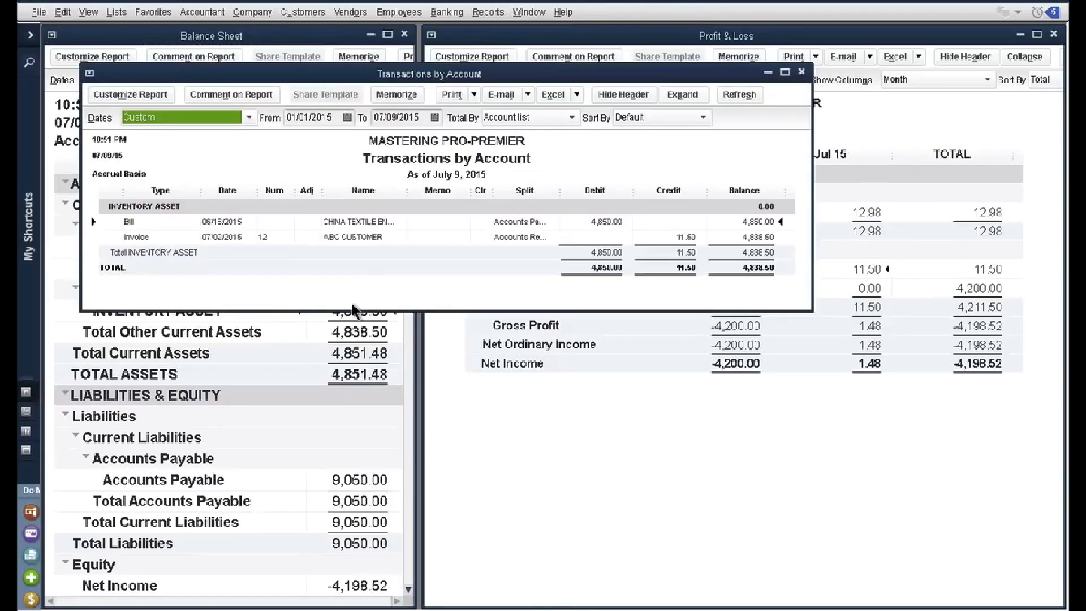
double_click(346, 222)
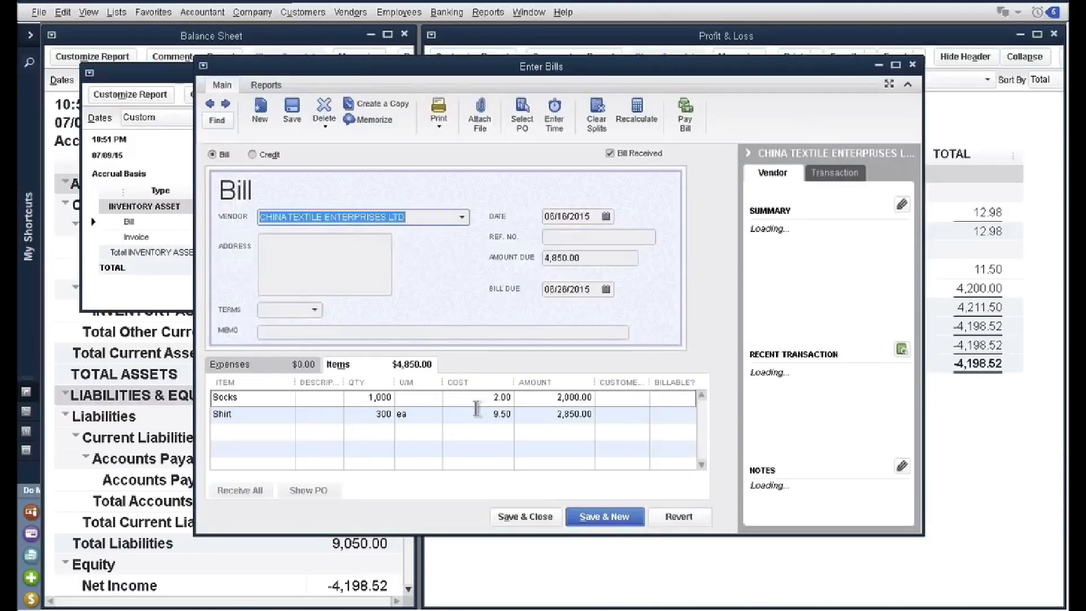
left_click(478, 412)
type("6.27")
left_click(528, 511)
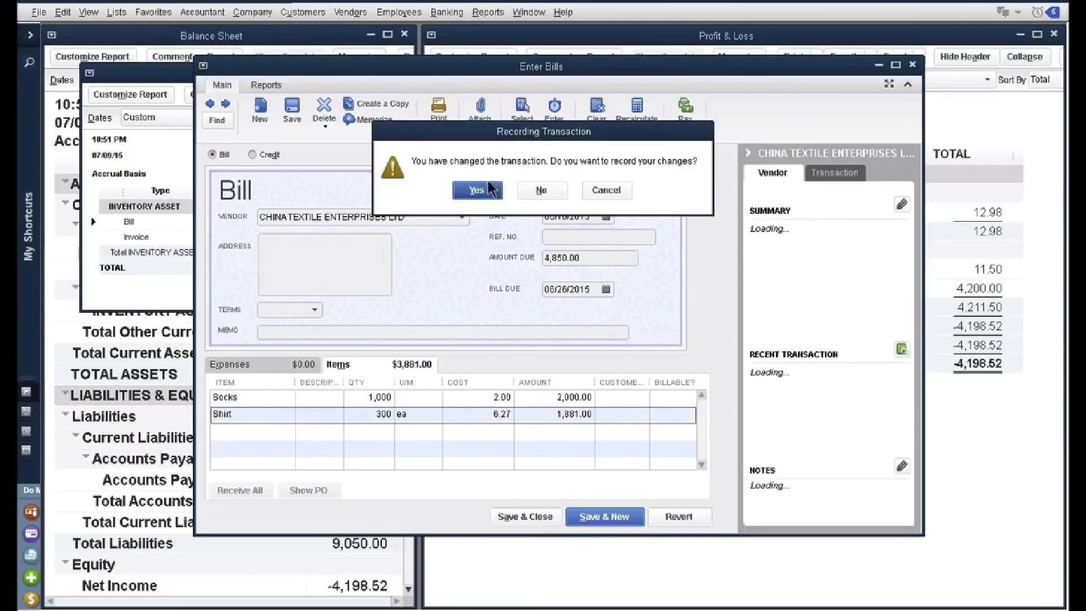
left_click(490, 190)
left_click(542, 200)
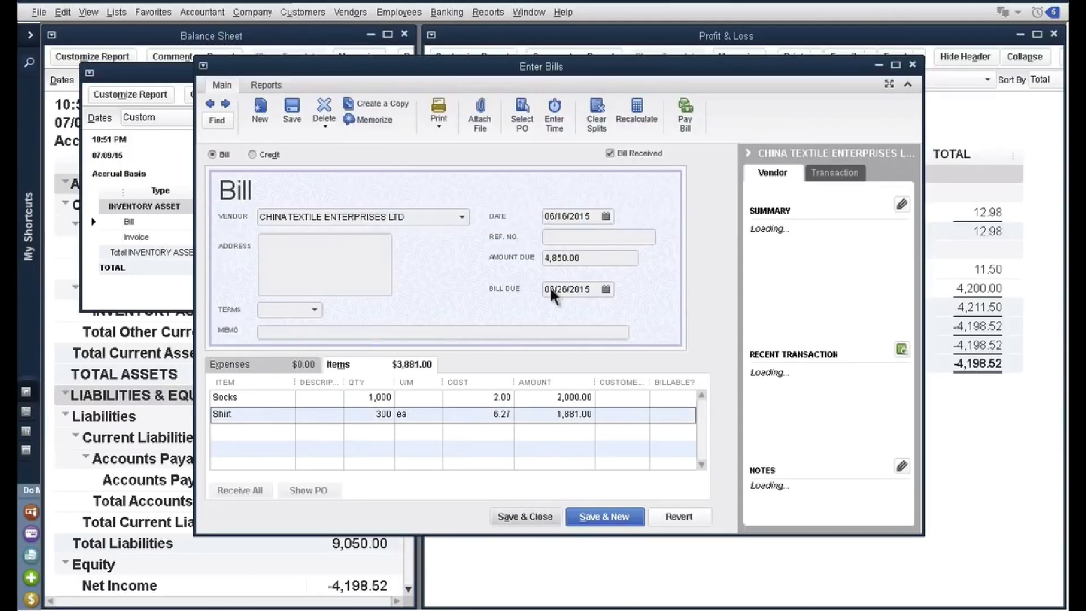
- Set the bill's amount due to 3,881.00, save and close it with the changes recorded, and close the inventory asset transaction detail
left_click(571, 257)
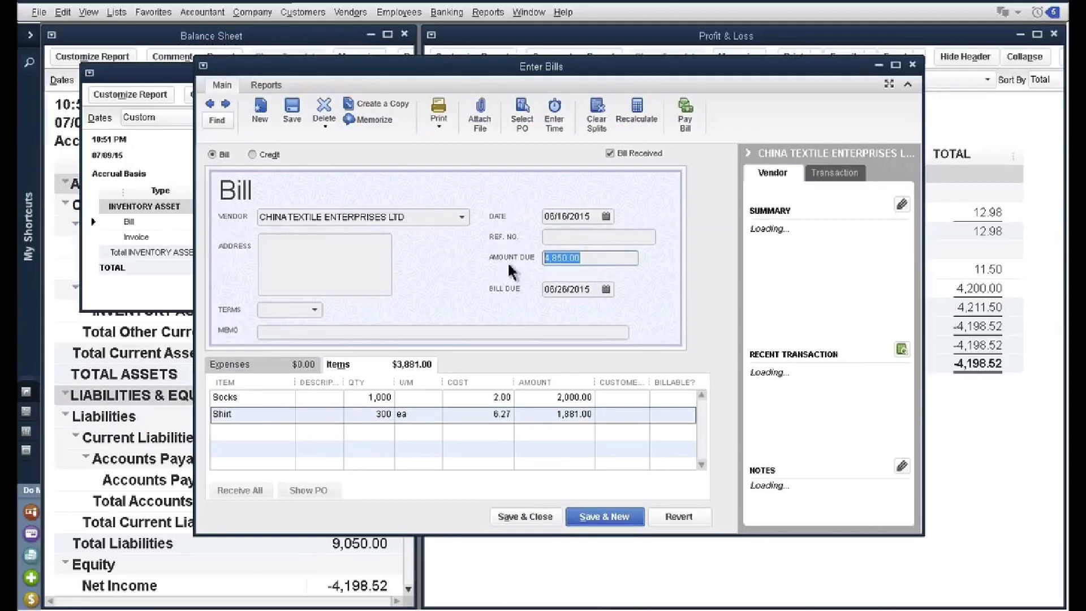
type("3881")
left_click(526, 515)
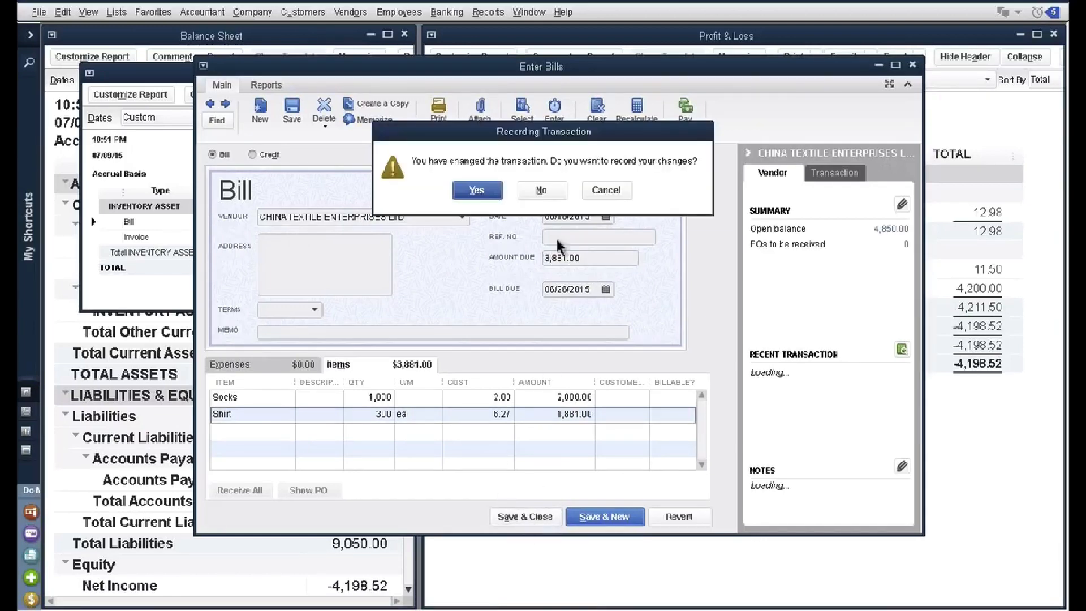
left_click(490, 189)
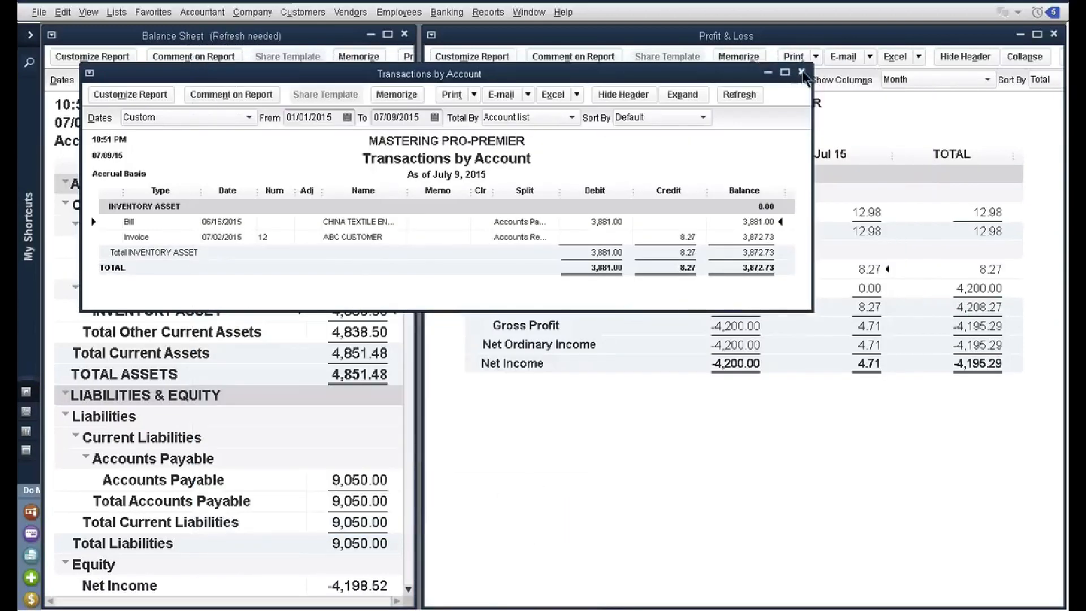
left_click(802, 73)
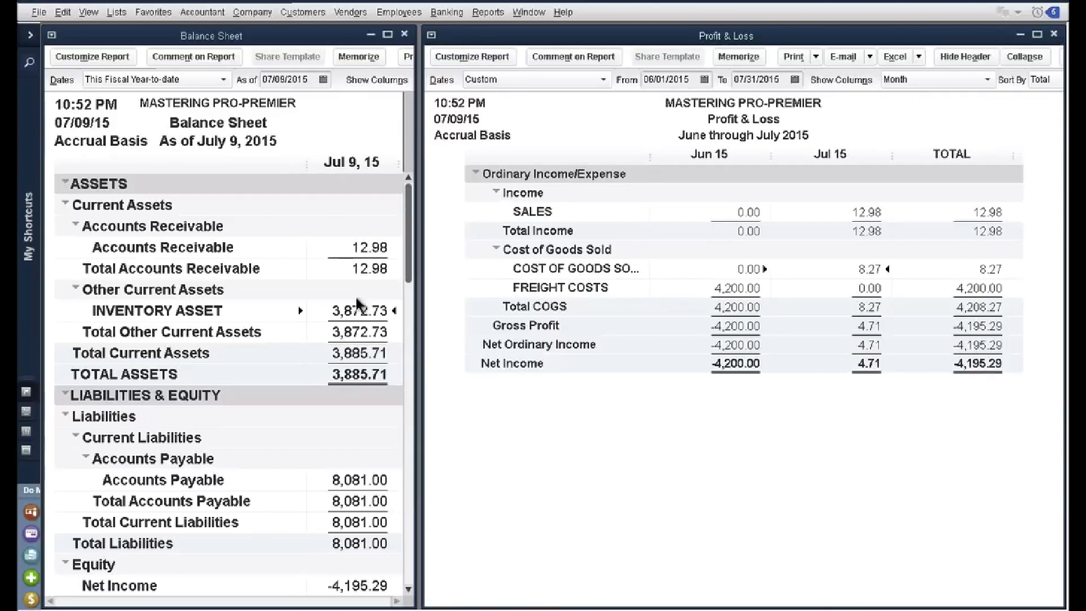
- Reopen the CHINA TEXTILE ENTERPRISES LTD bill from the balance sheet's inventory asset transactions
left_click(724, 288)
left_click(357, 306)
left_click(357, 306)
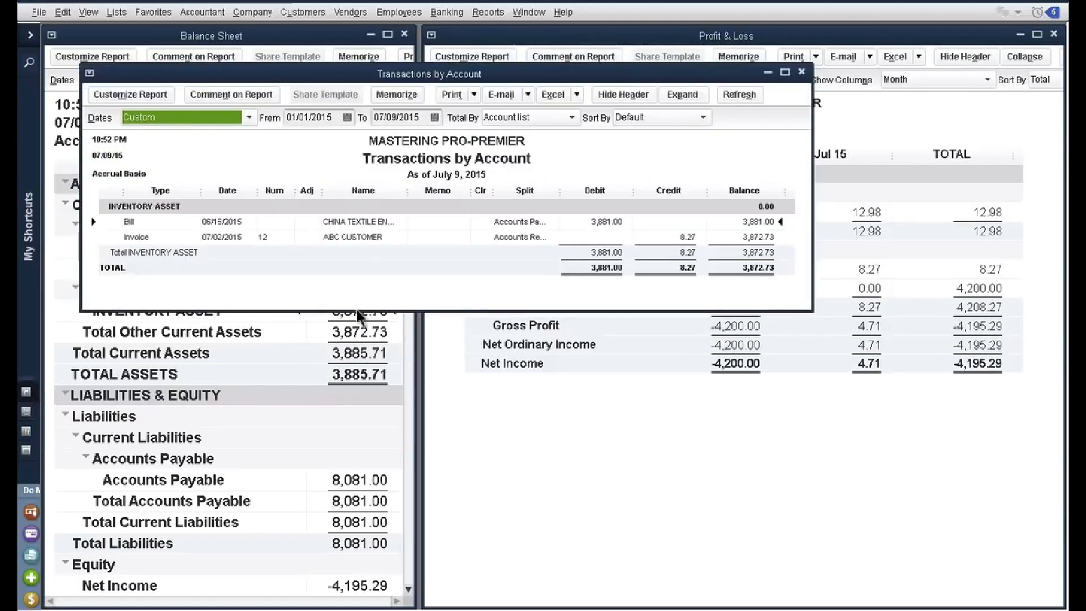
double_click(363, 221)
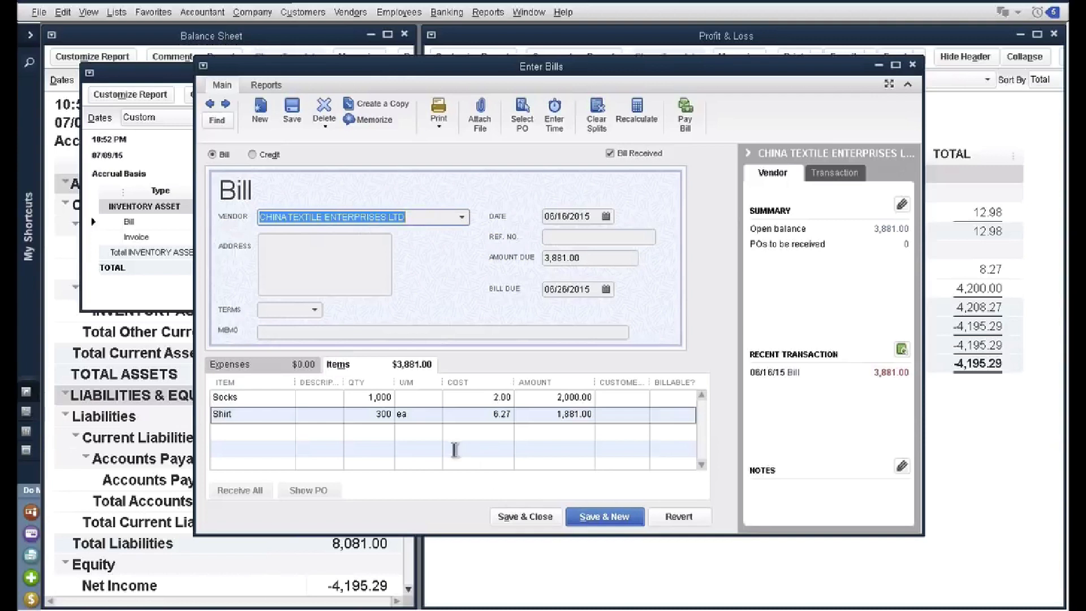
- Calculate the freight cost per unit, 4200/1300, in the quantity cell of an empty item line on the bill
left_click(364, 443)
left_click(365, 444)
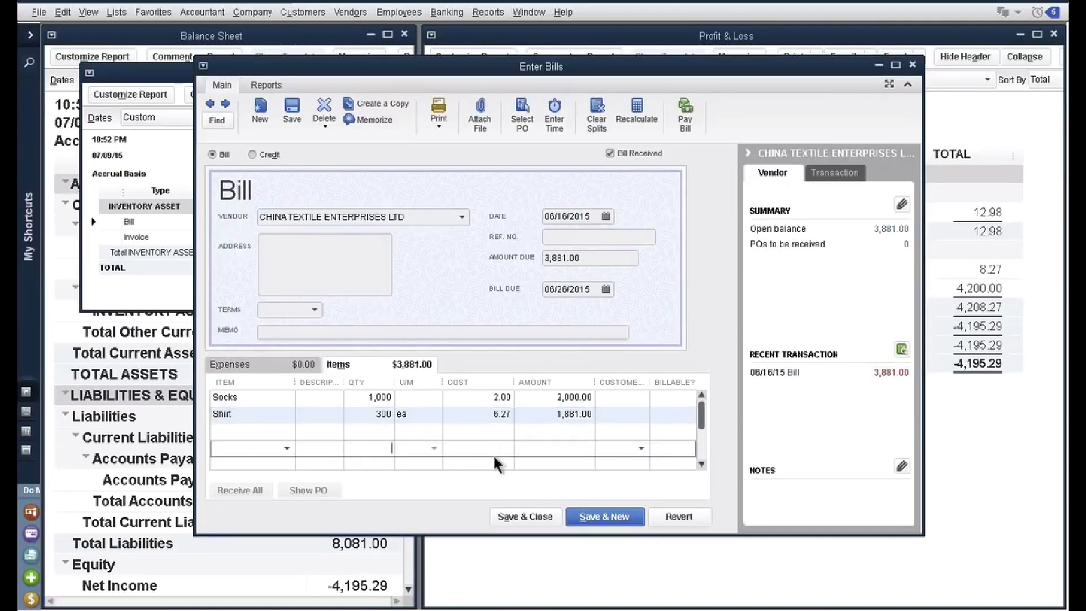
type("42")
type("00")
type("/1300")
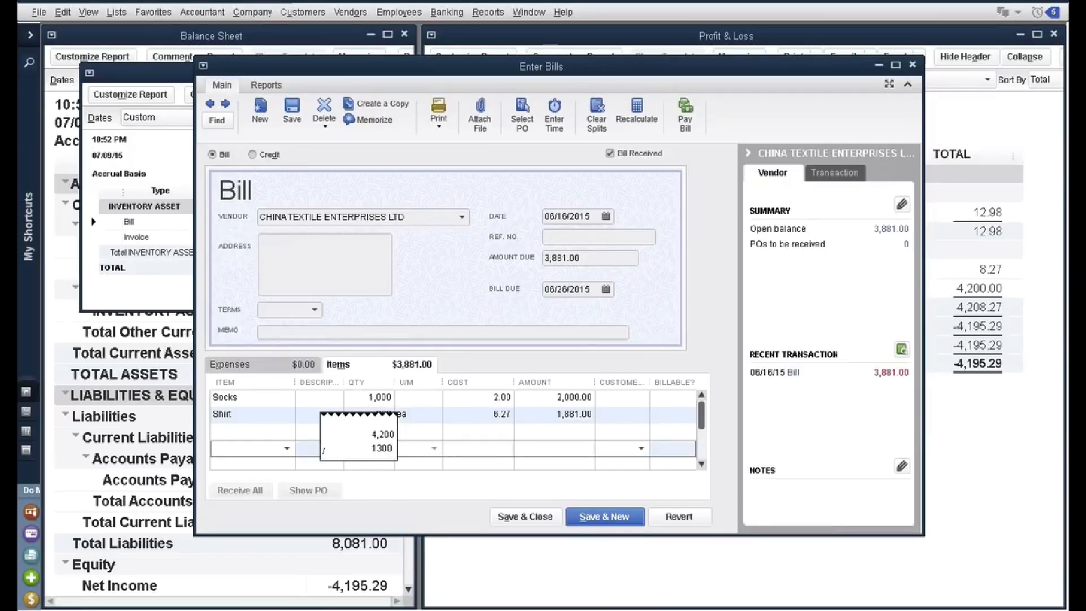
key("Escape")
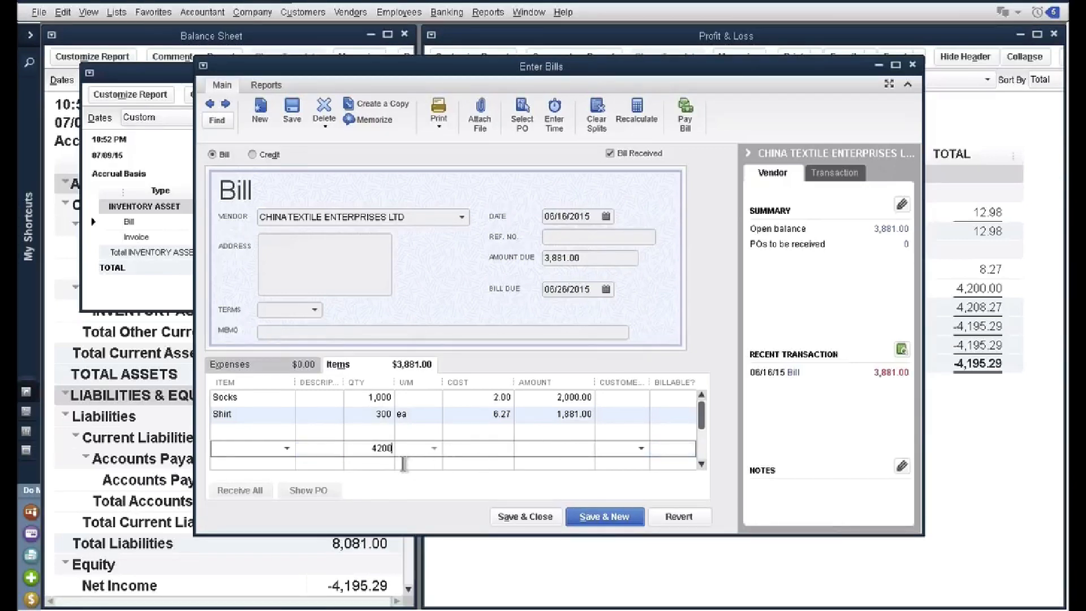
type("/1330")
key("BackSpace")
key("BackSpace")
type("00")
key("Return")
left_click_drag(354, 449, 412, 451)
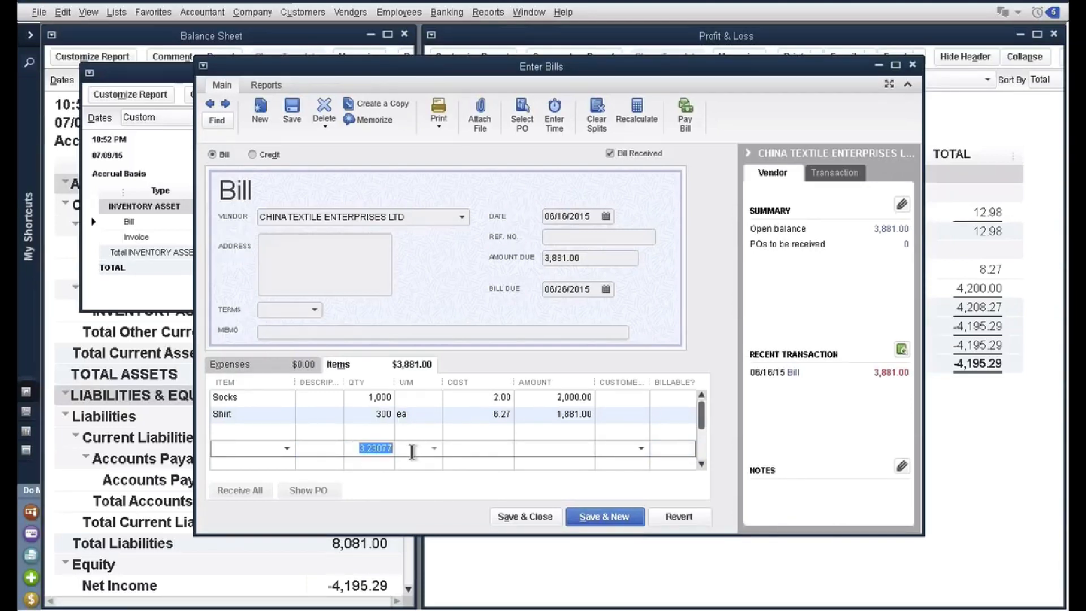
- Add 3.23 to the Socks cost and the Shirt cost on the bill, and clear the scratch quantity in the empty item line
left_click(518, 401)
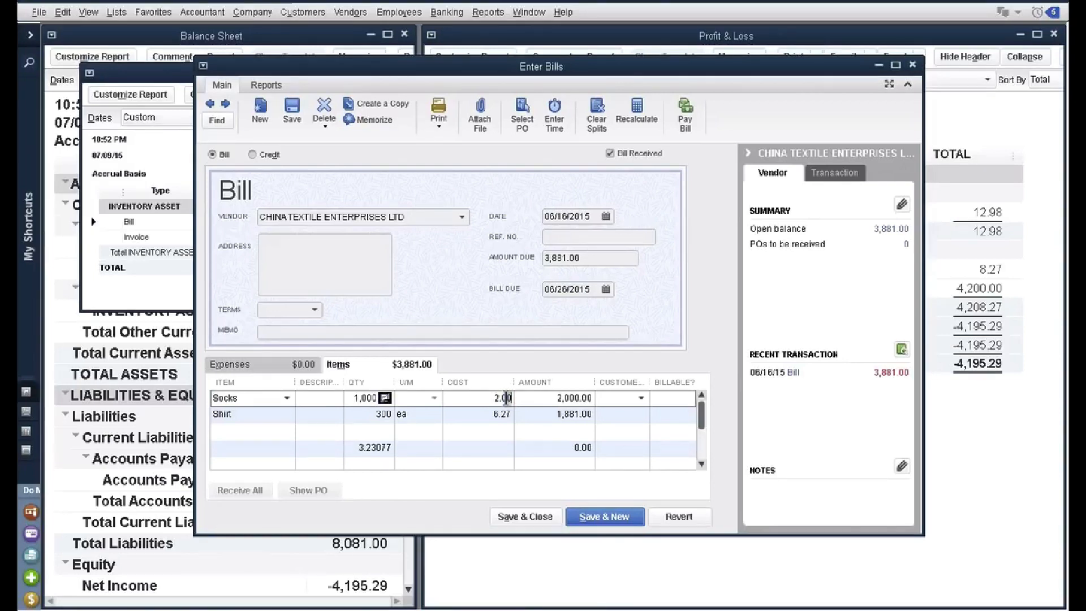
type("+3.23")
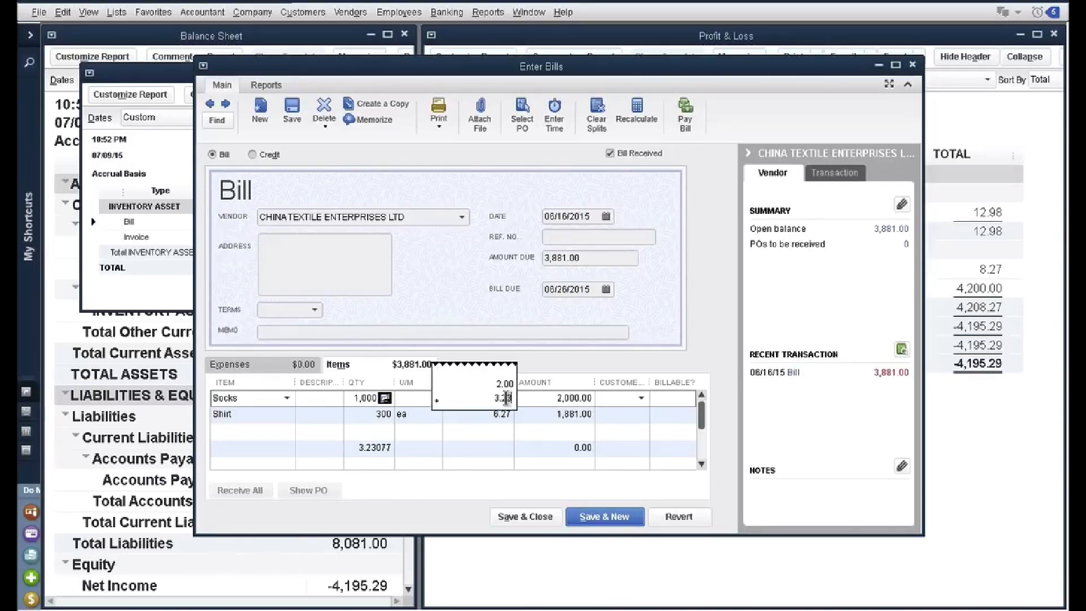
key("Return")
key("Down")
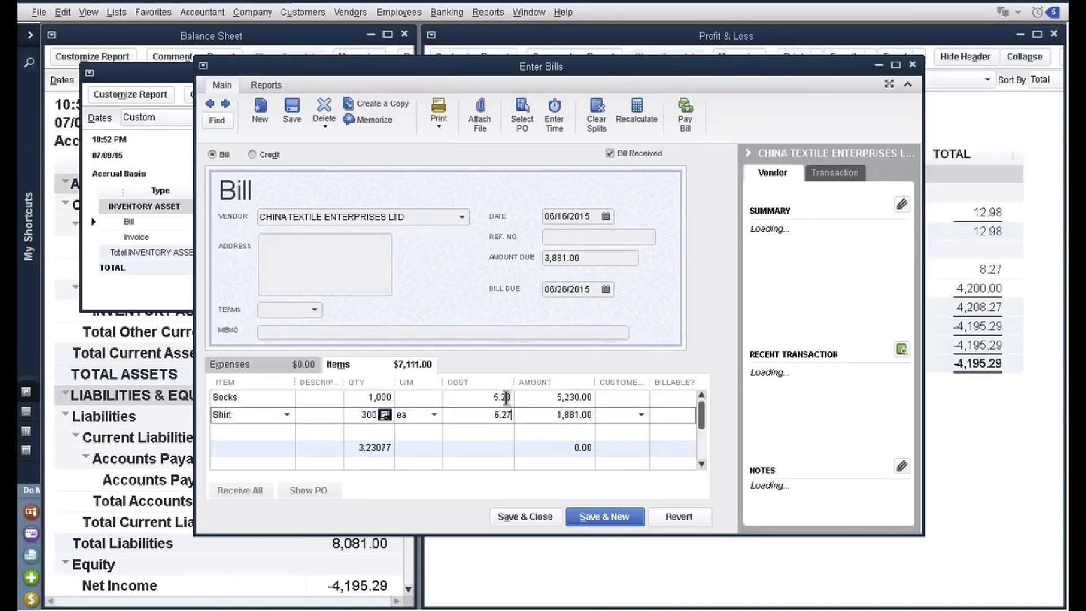
type("+3.23")
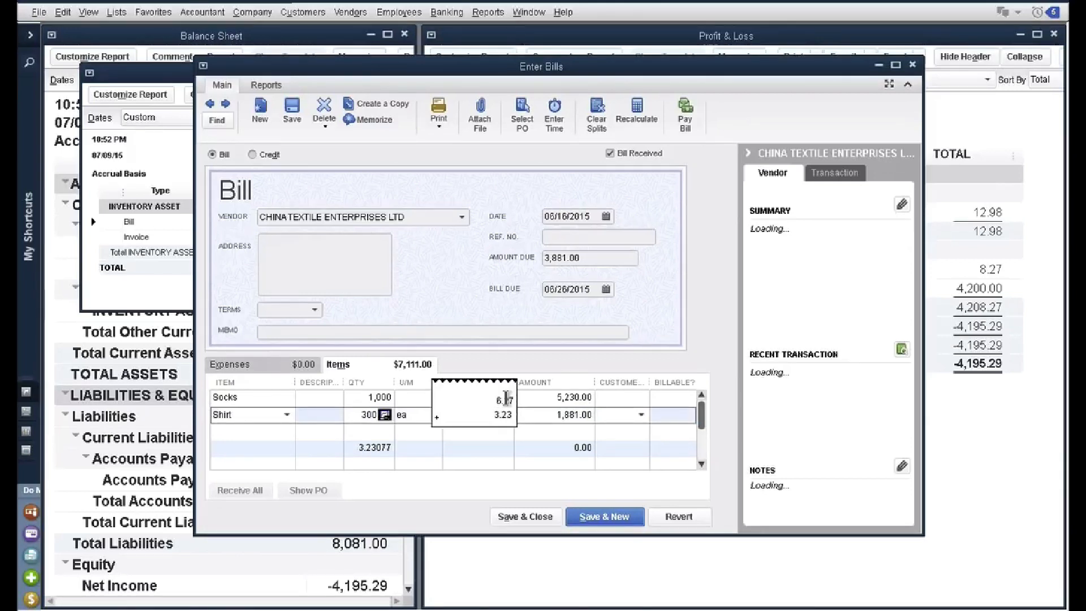
key("Return")
left_click_drag(355, 449, 419, 459)
key("BackSpace")
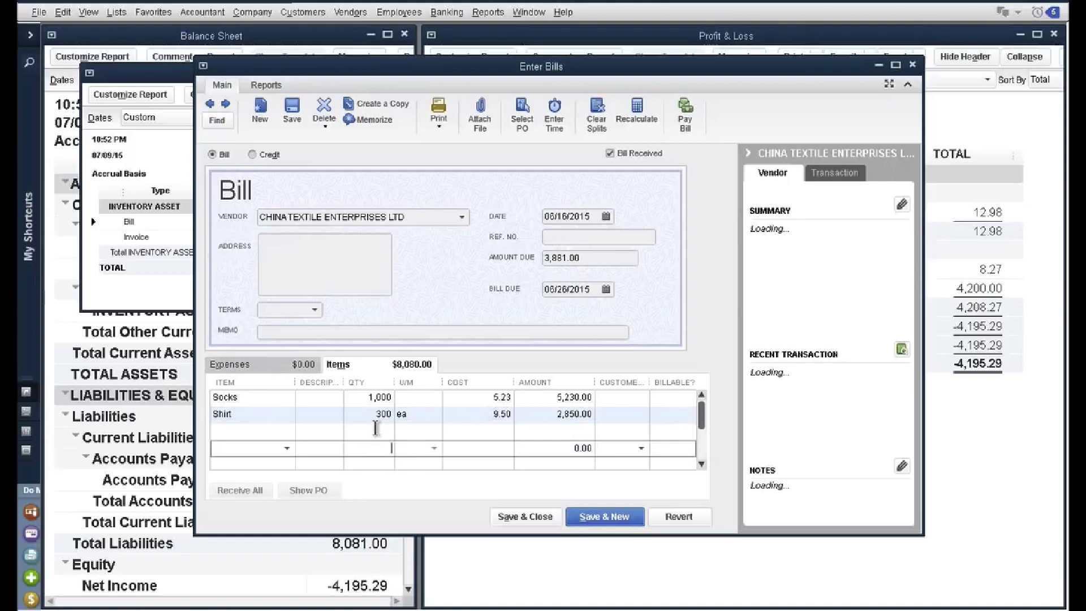
- Set the FREIGHT COSTS expense line of the bill to -4,199.00
key("ctrl+alt+x")
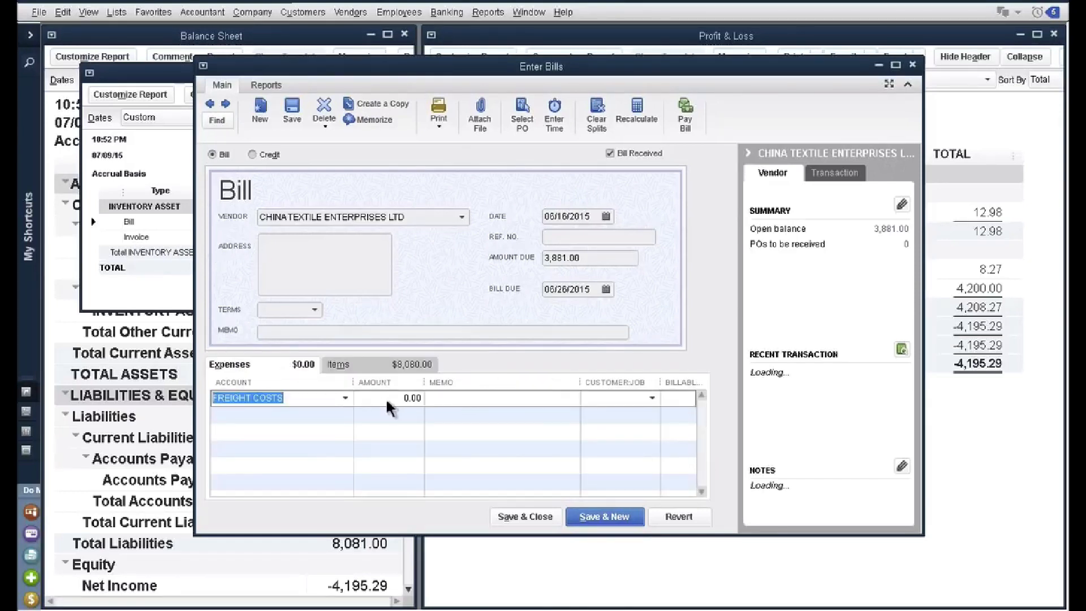
left_click(388, 414)
left_click_drag(379, 418, 465, 434)
key("BackSpace")
left_click_drag(399, 399, 468, 402)
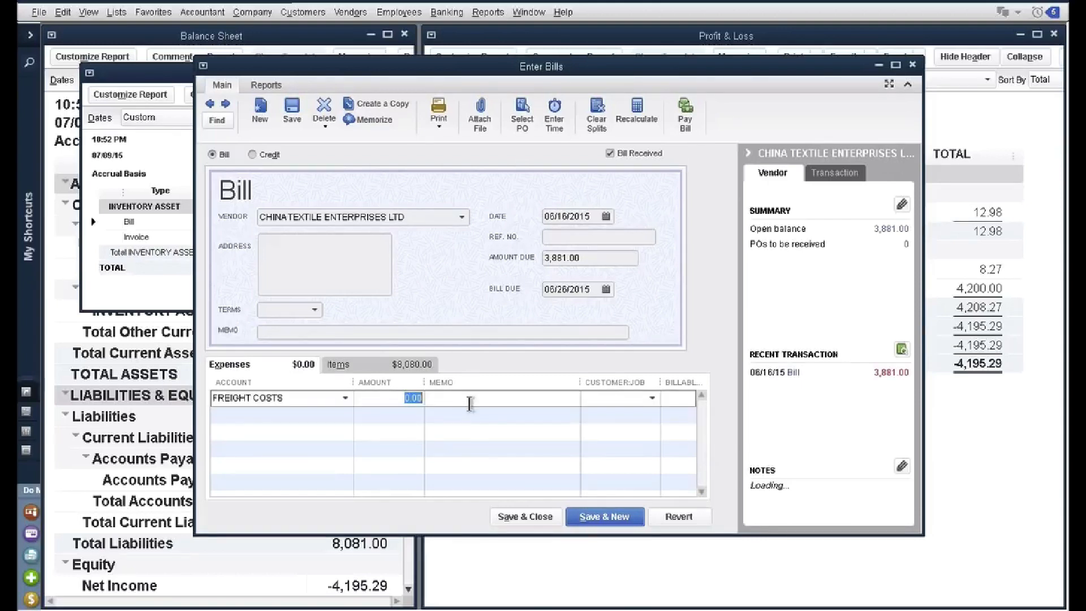
type("-4199")
left_click(381, 412)
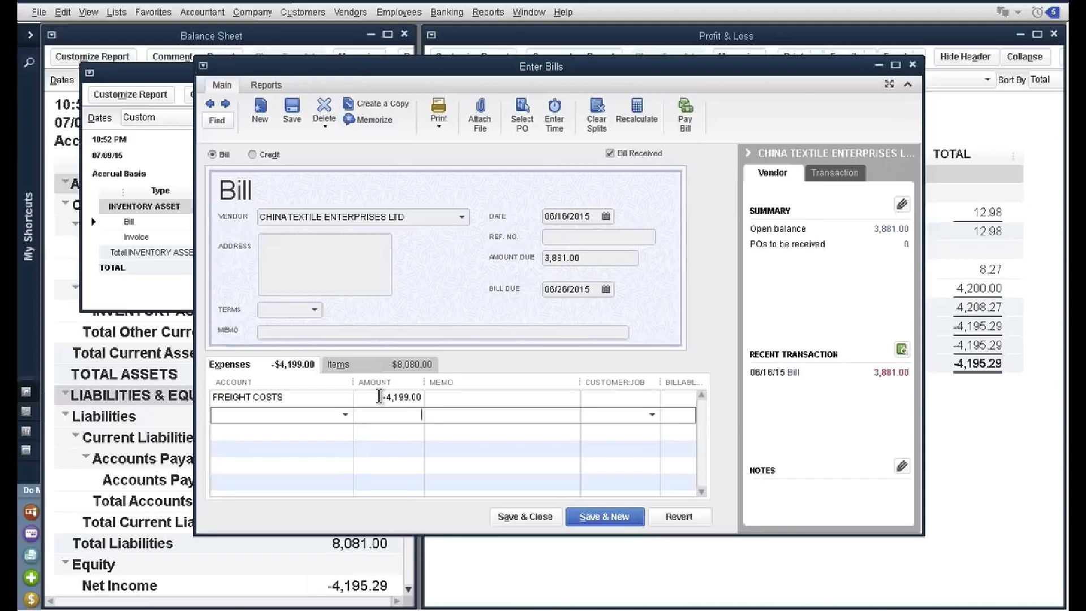
- Review the bill's item costs and freight expense, save and close it with the changes recorded, and close the inventory asset transaction detail
left_click(374, 364)
left_click(479, 397)
left_click(498, 414)
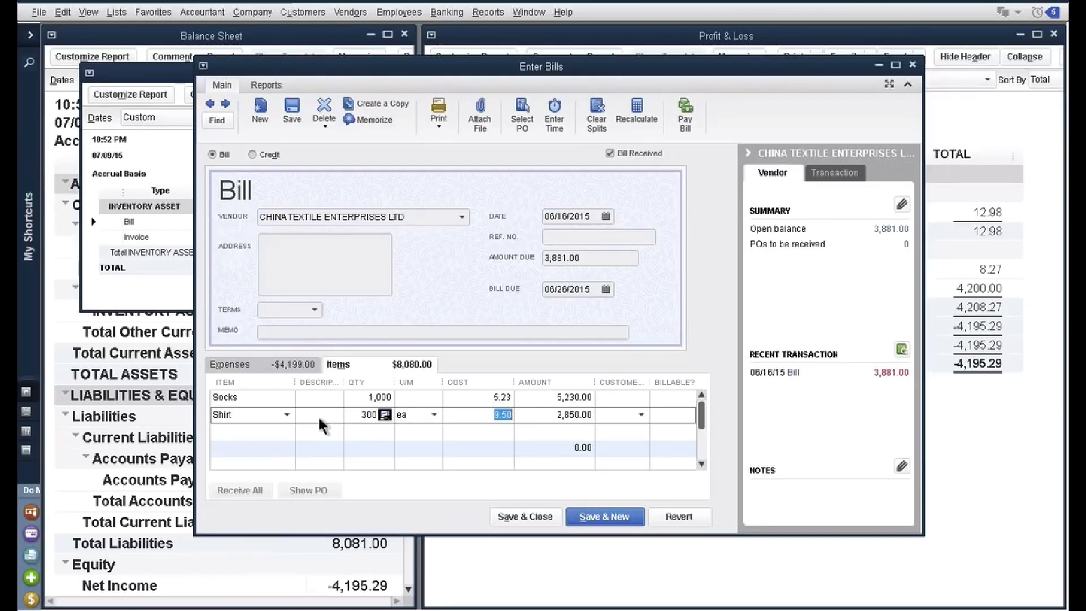
left_click(292, 365)
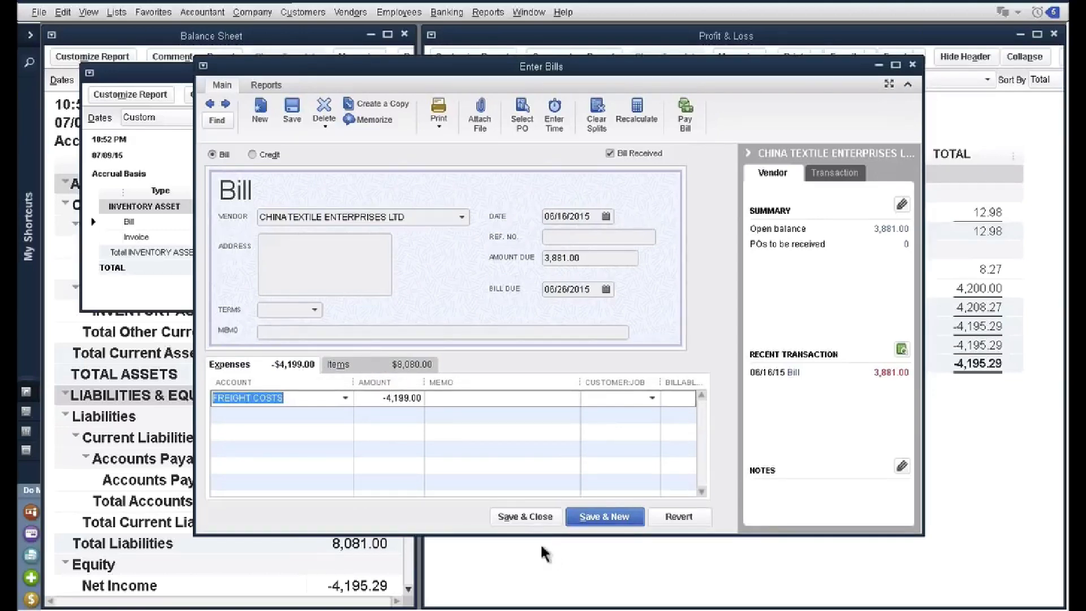
left_click(525, 517)
left_click(478, 190)
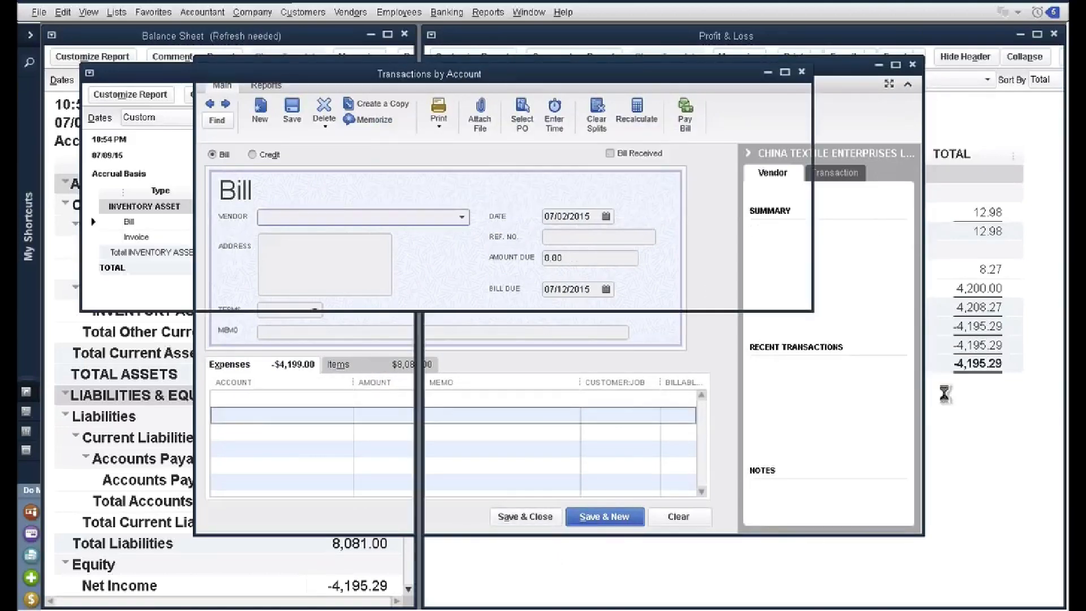
double_click(90, 74)
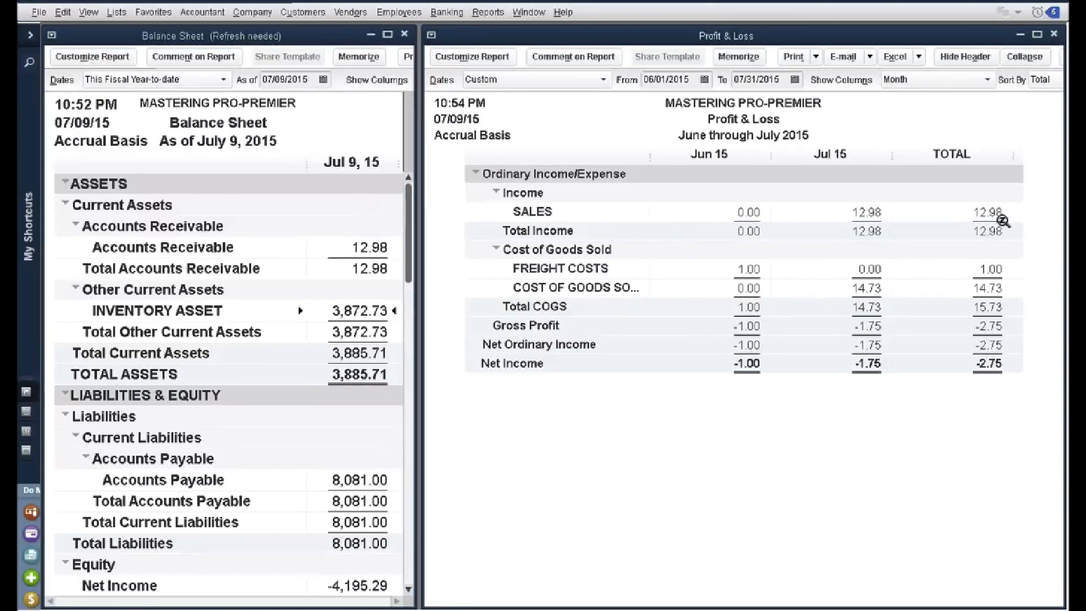
key("ctrl")
key("ctrl")
key("ctrl")
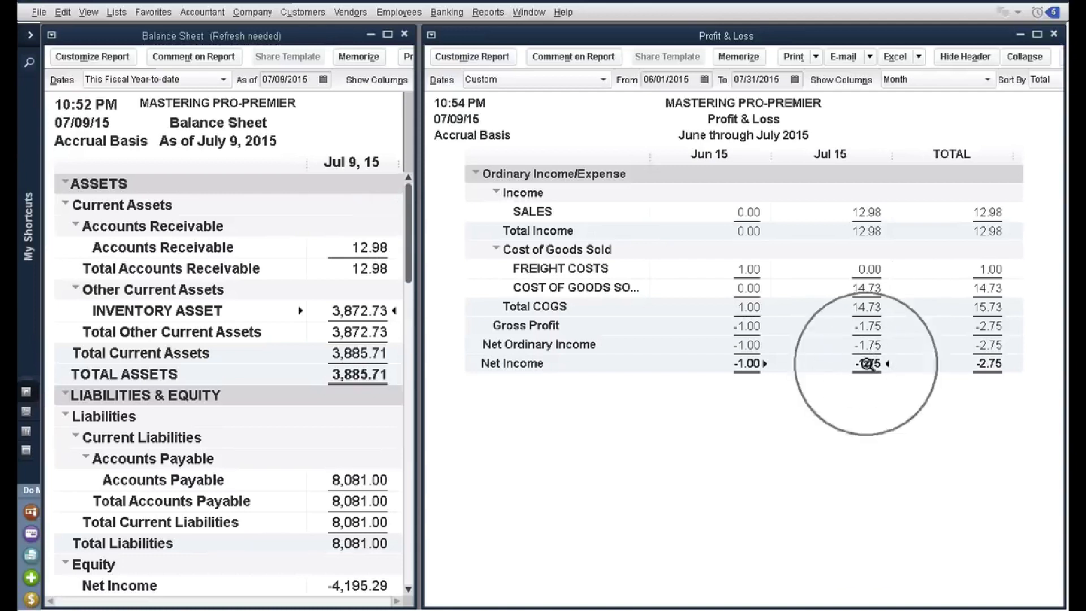